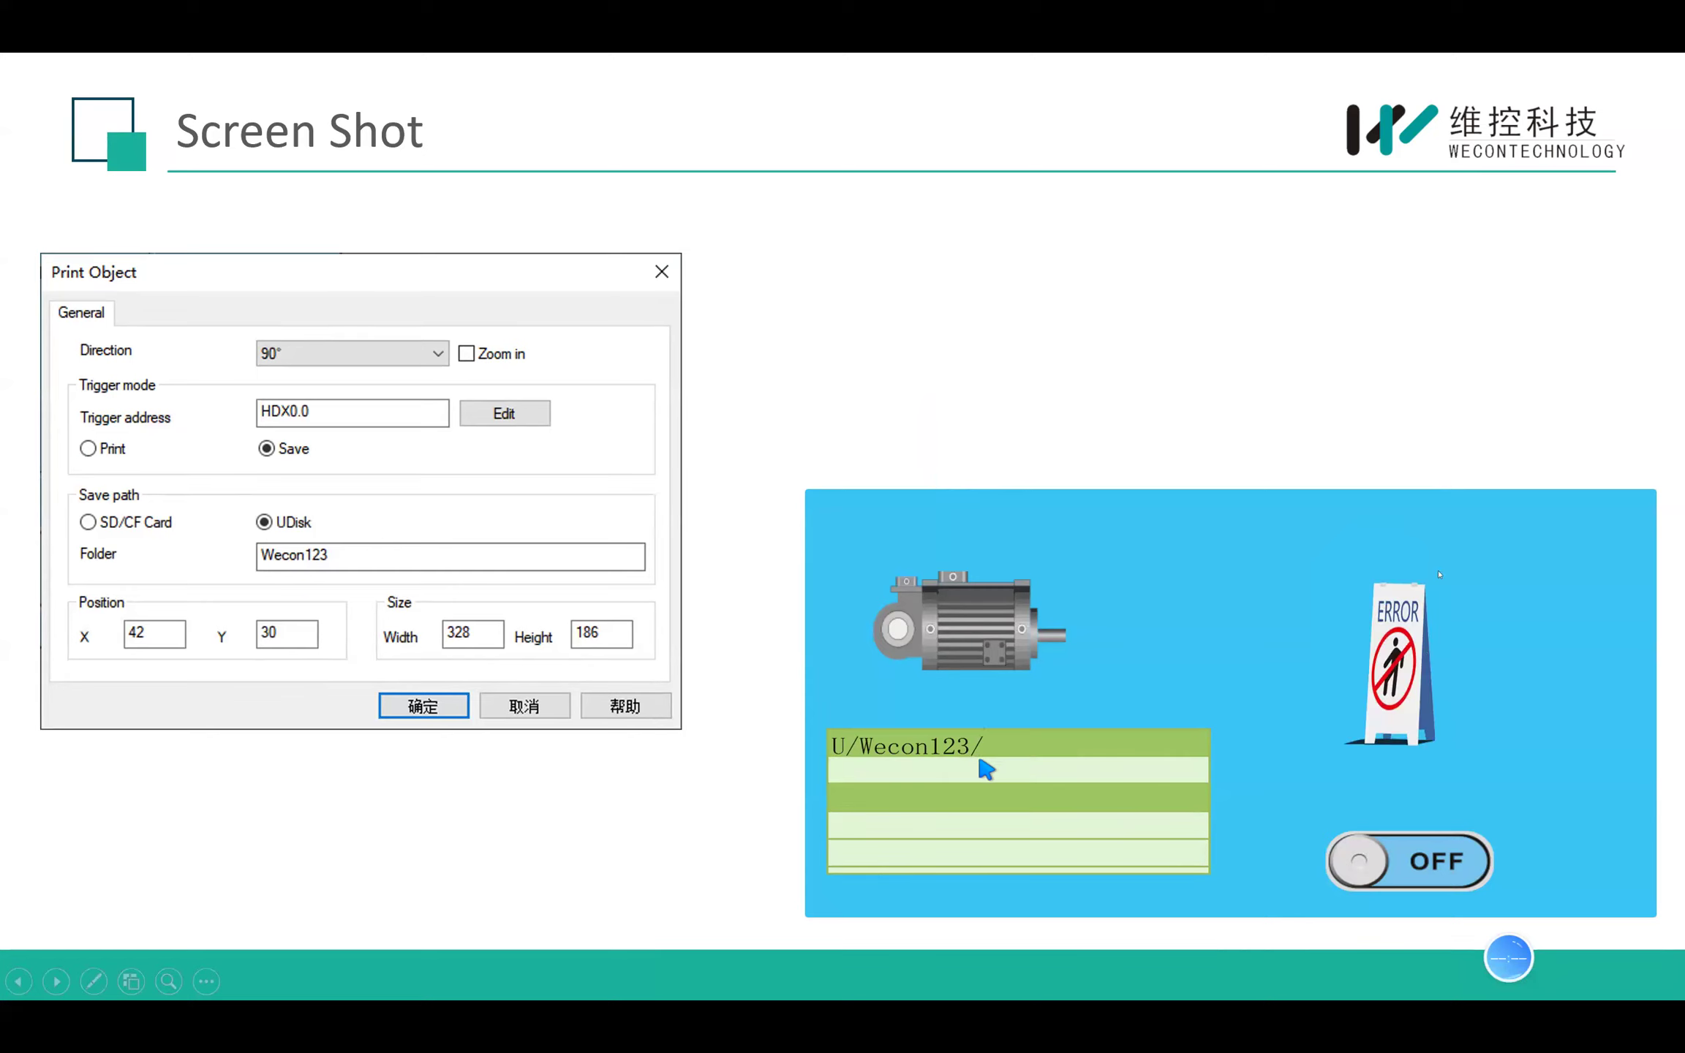
Step: End the slide show and open the Printer.pi project from the printer object folder in PIStudio
{"action": "right_click", "coordinate": [980, 760]}
{"action": "left_click", "coordinate": [1039, 743]}
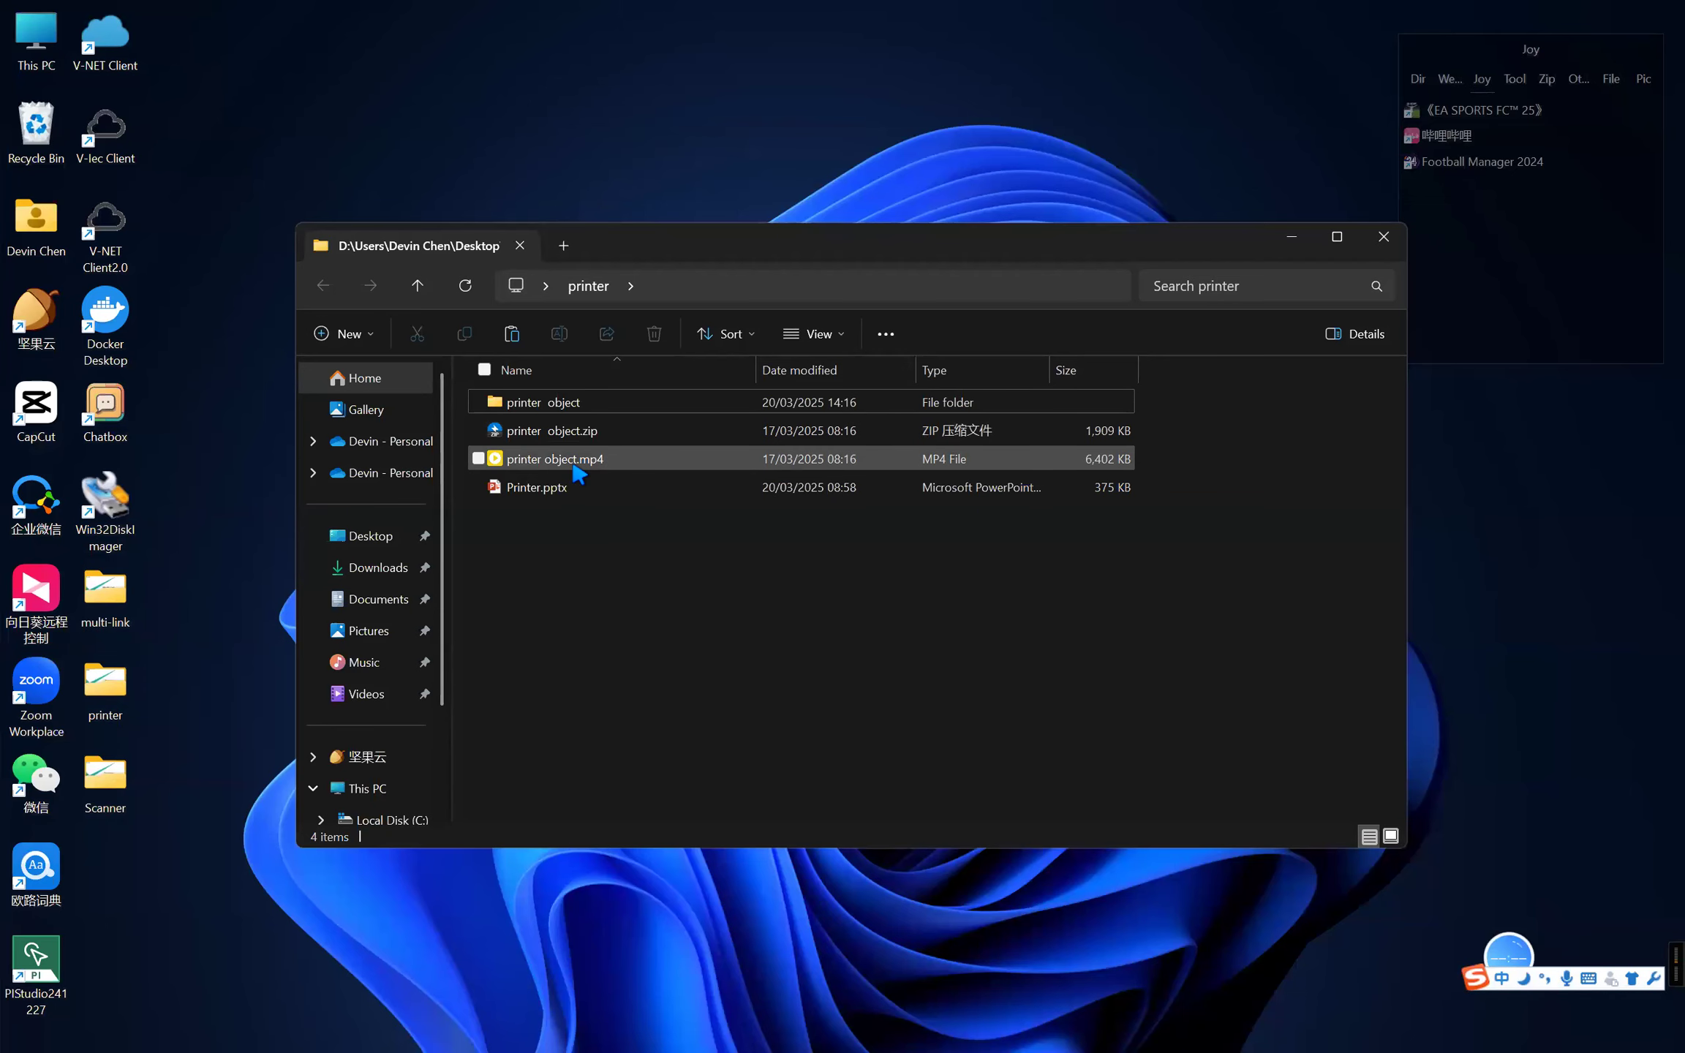
{"action": "left_click", "coordinate": [574, 404]}
{"action": "double_click", "coordinate": [573, 404]}
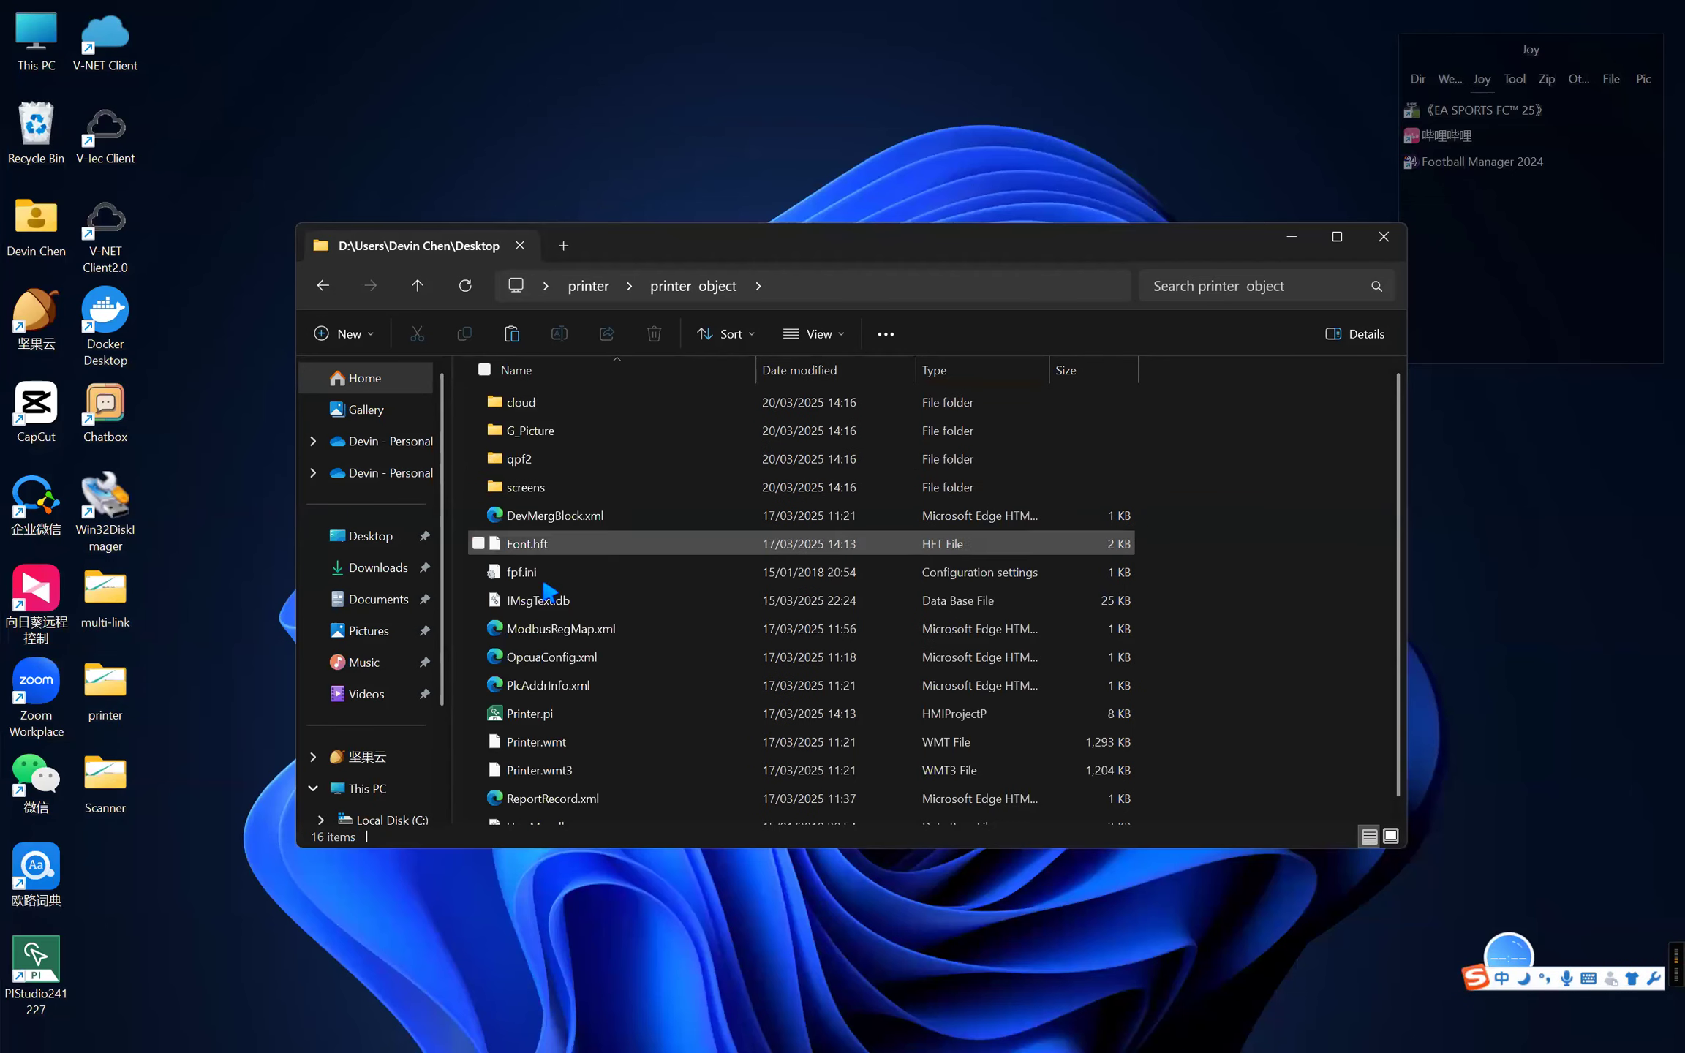
{"action": "left_click", "coordinate": [571, 722]}
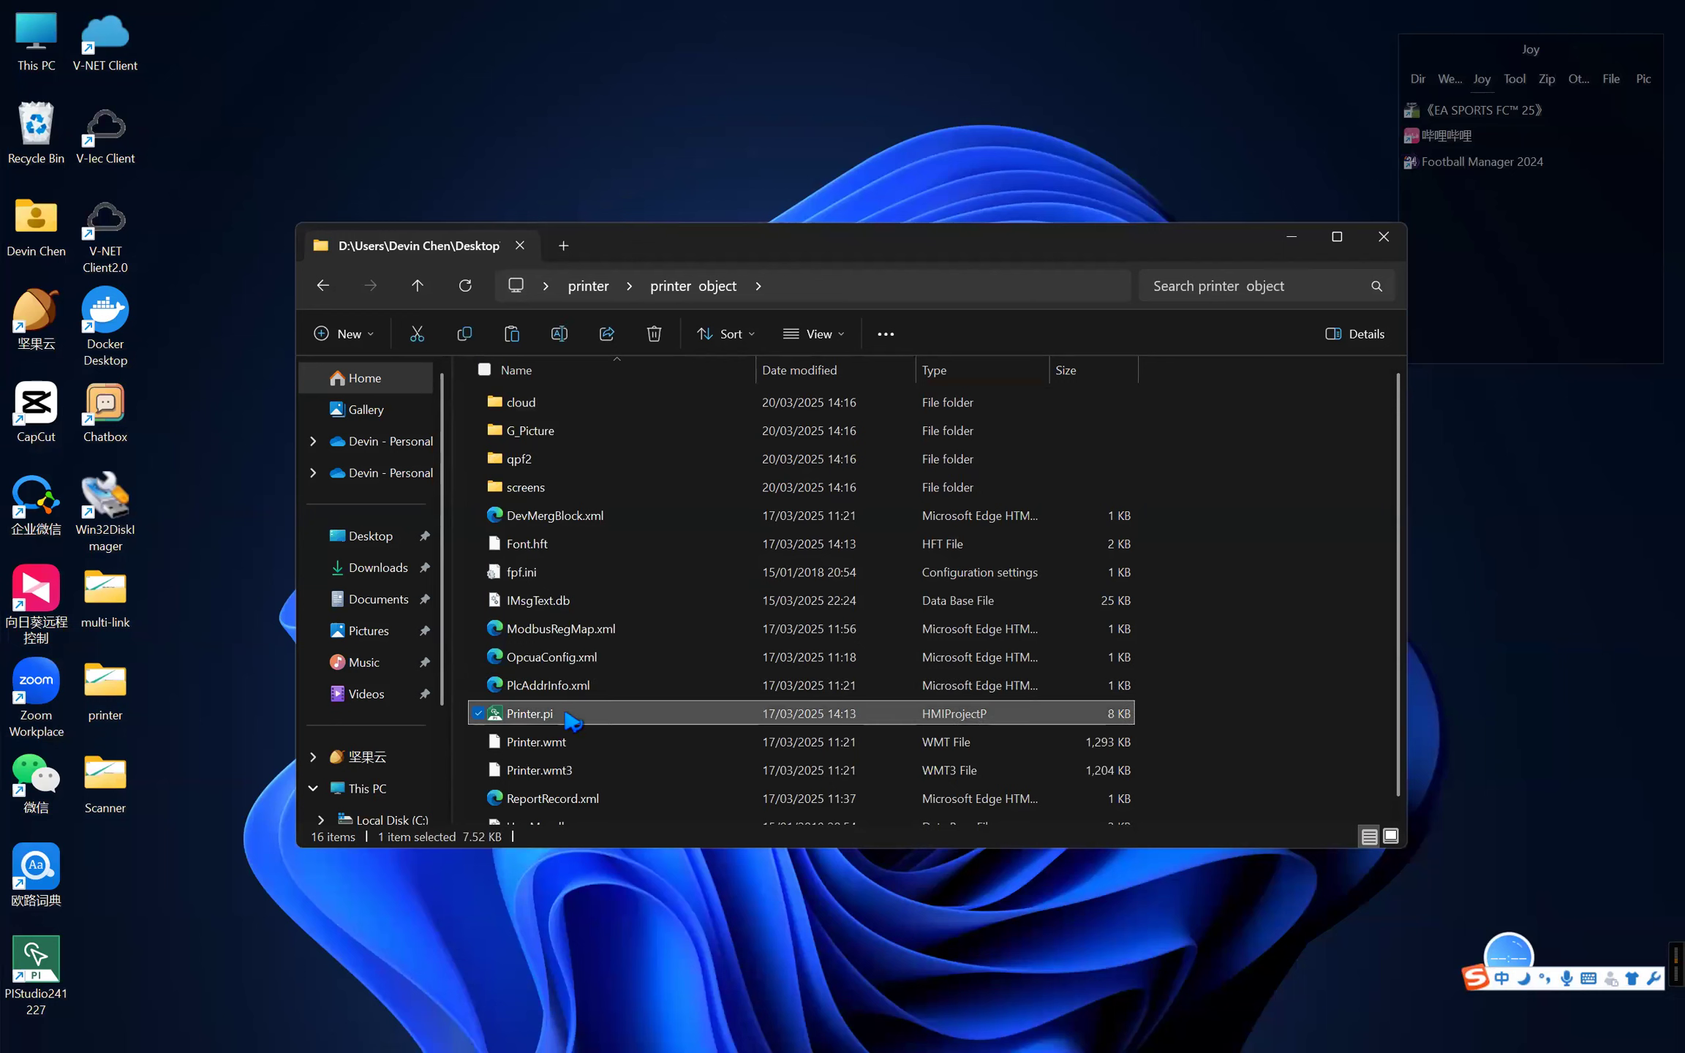
{"action": "double_click", "coordinate": [573, 721]}
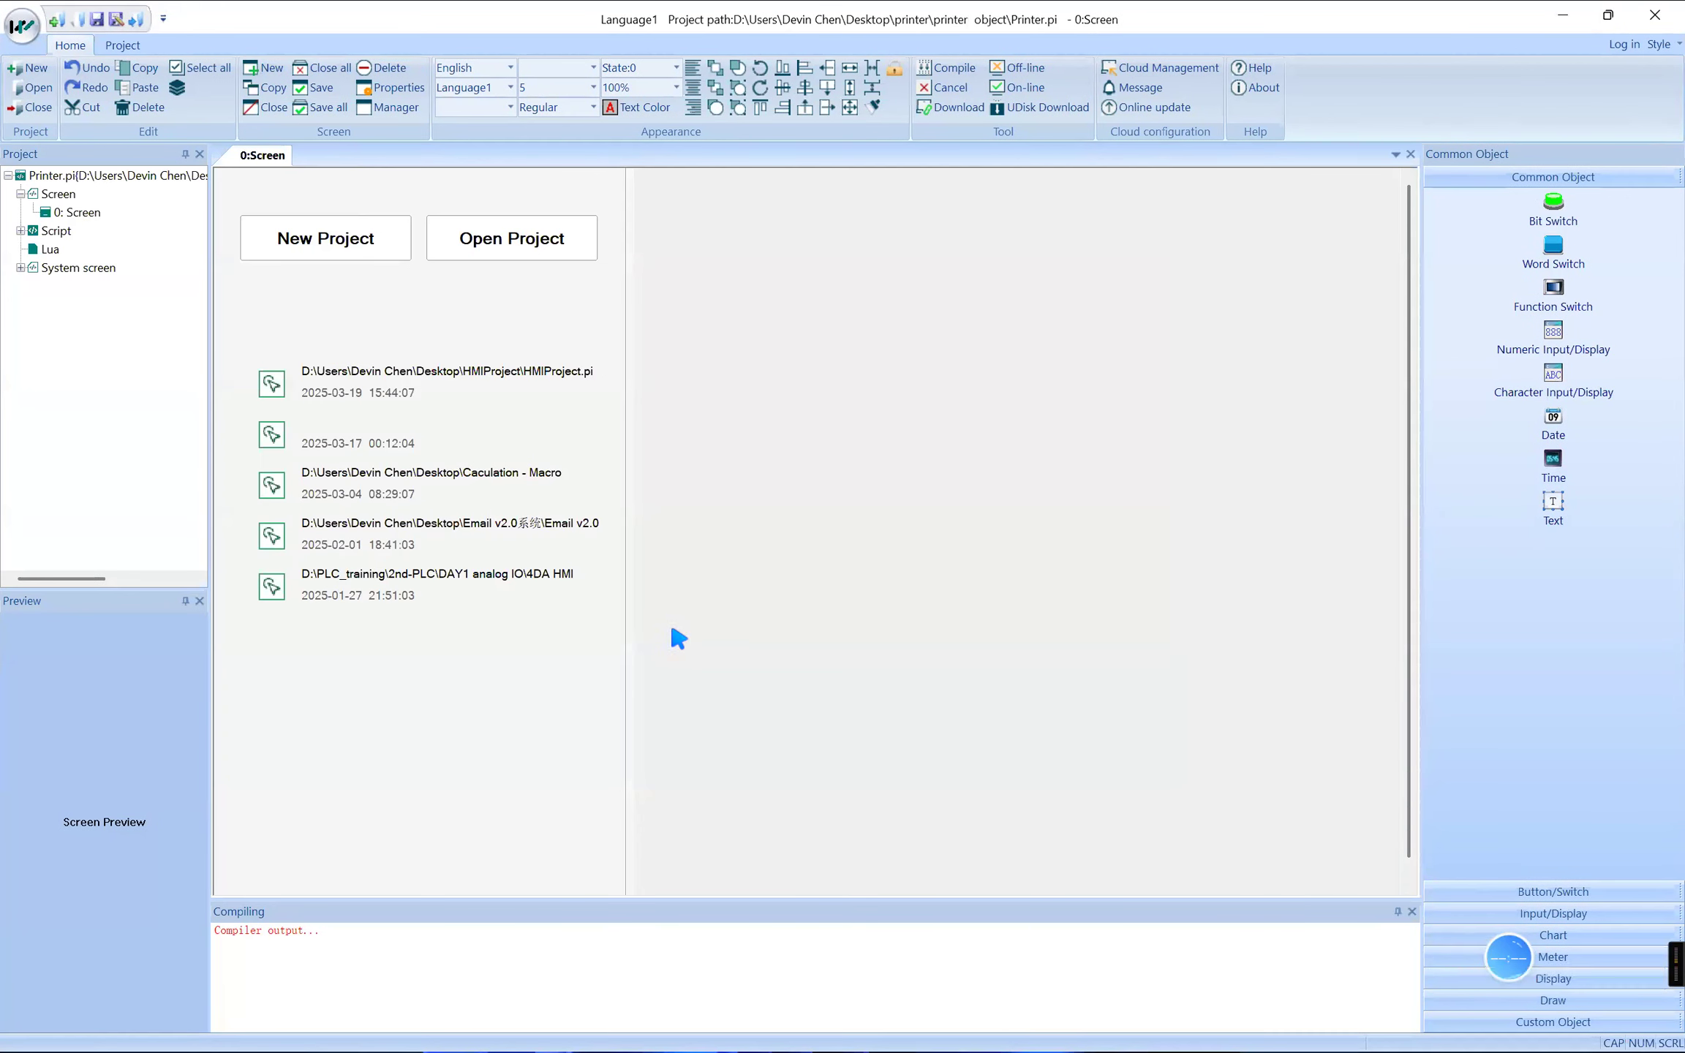
Step: Enlarge the screen view and open the settings of the PrintRect_1 print object that frames the trend chart
{"action": "scroll", "coordinate": [744, 541], "scroll_direction": "up", "scroll_amount": 2}
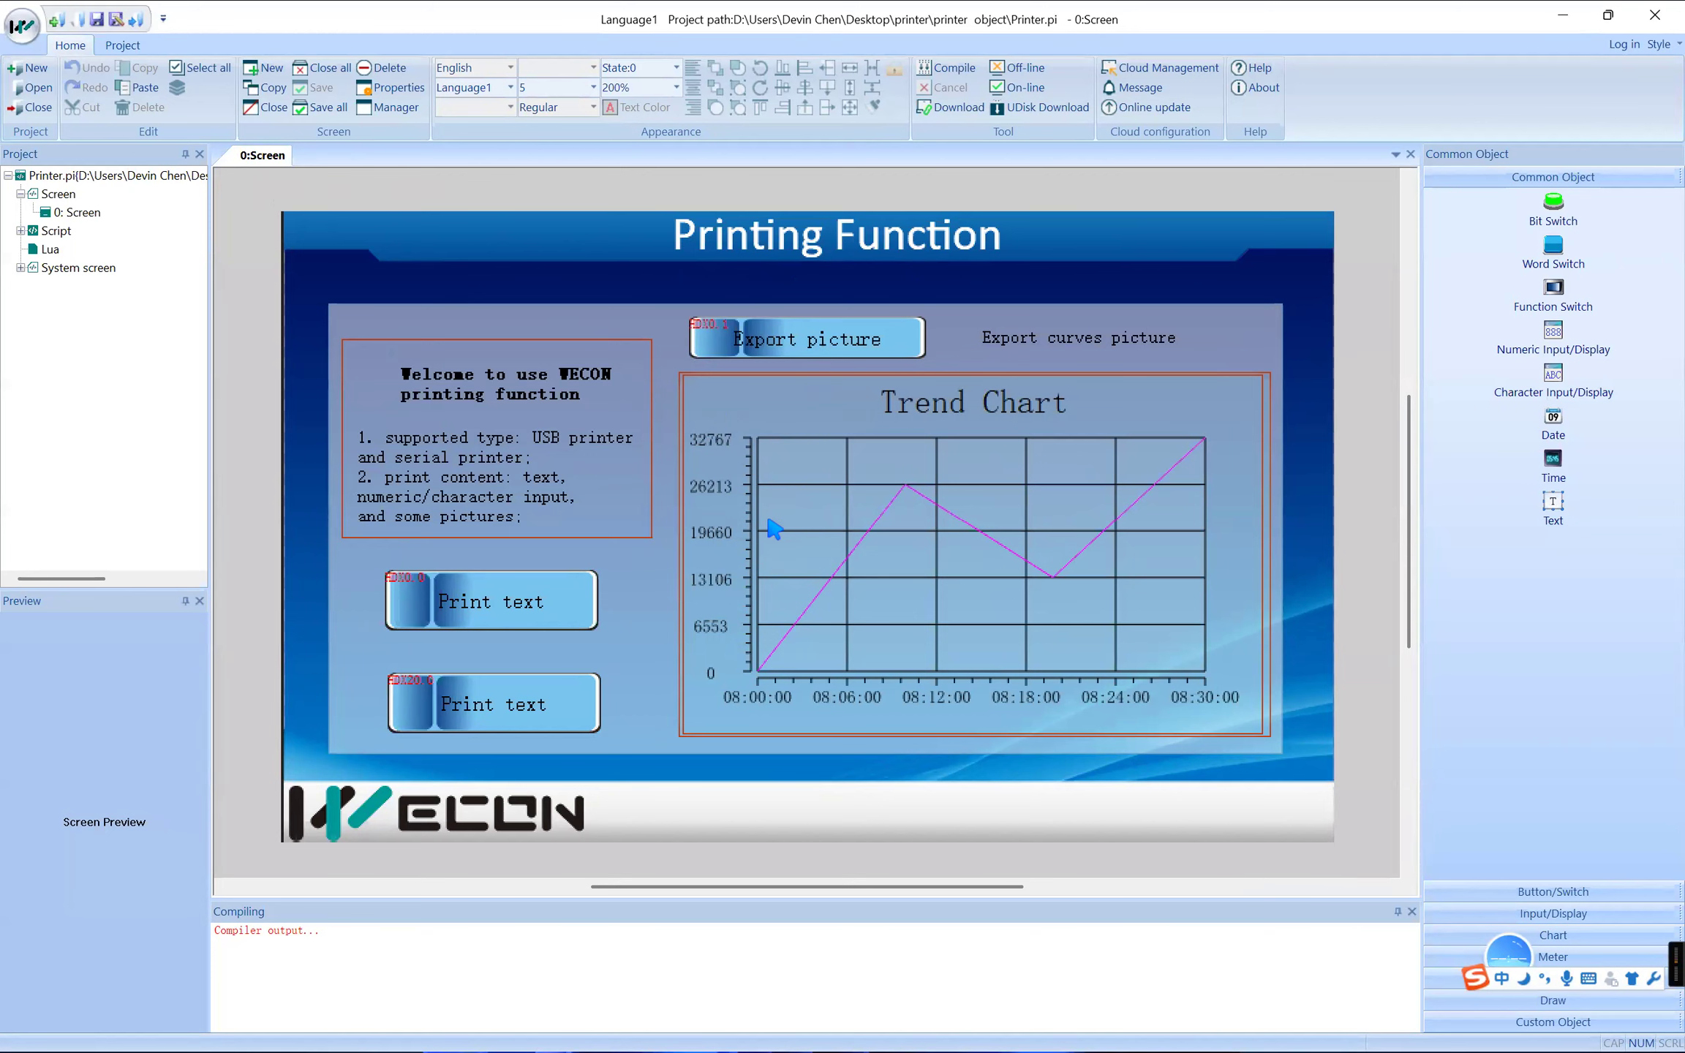
{"action": "left_click", "coordinate": [794, 472]}
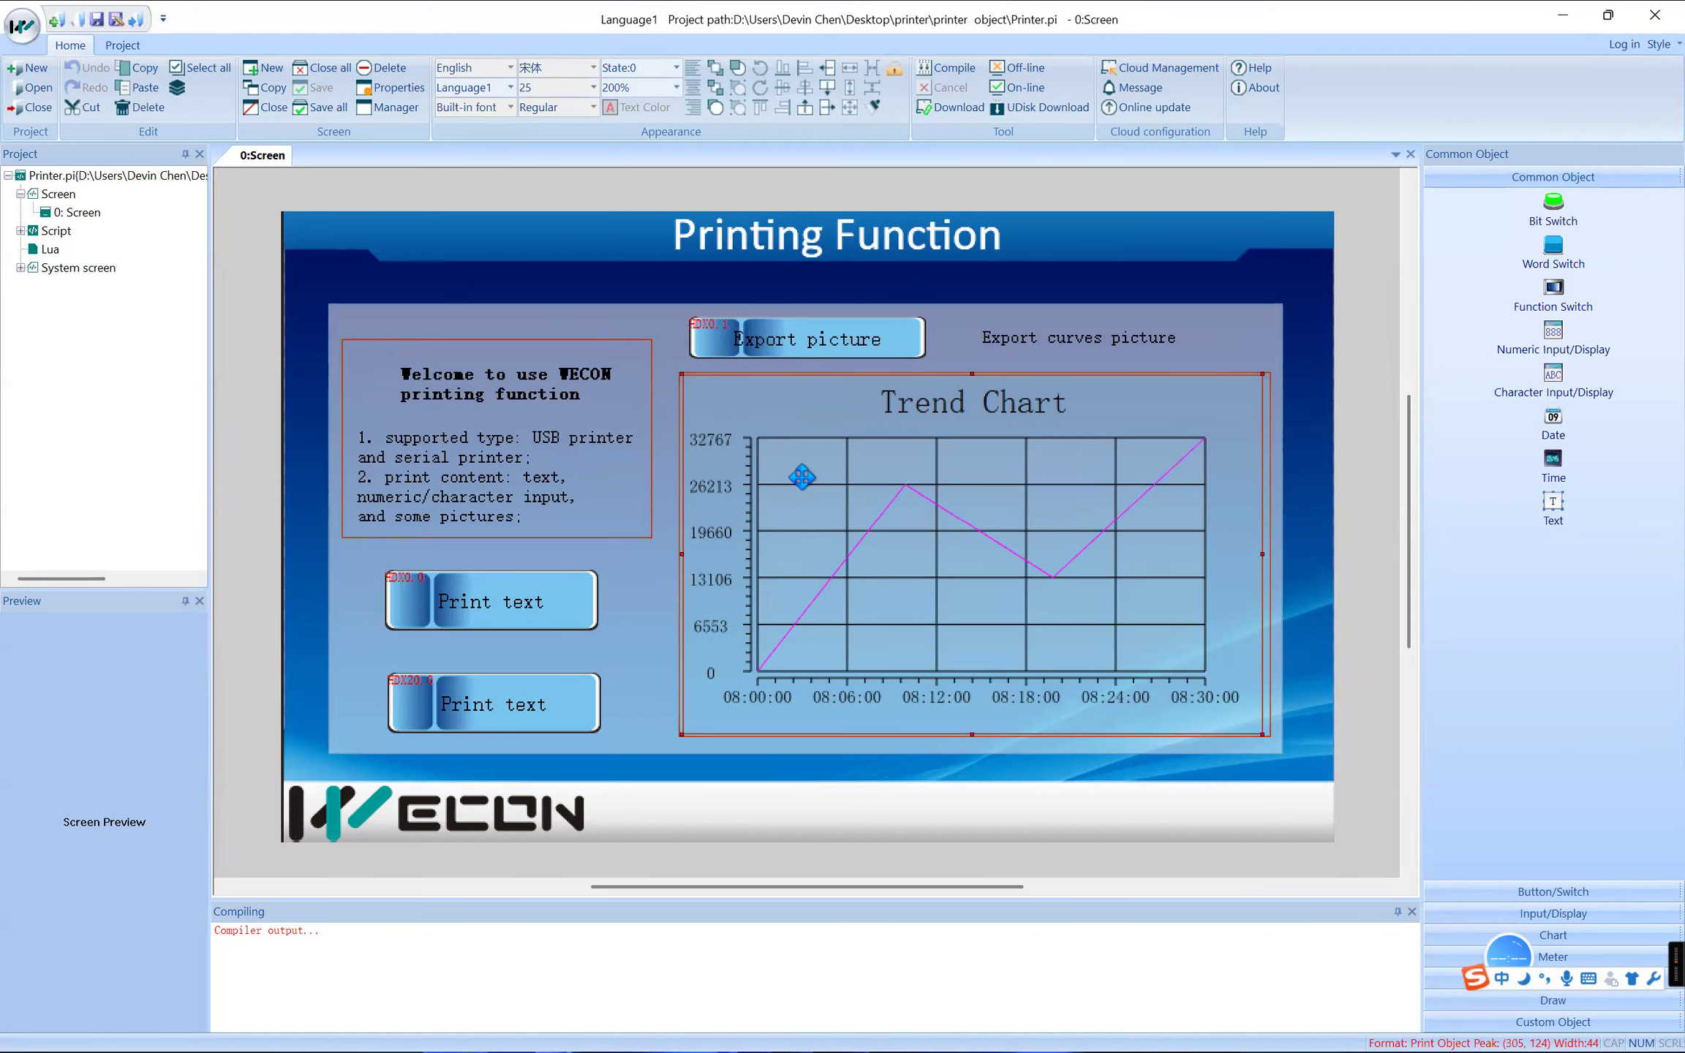
{"action": "double_click", "coordinate": [689, 428]}
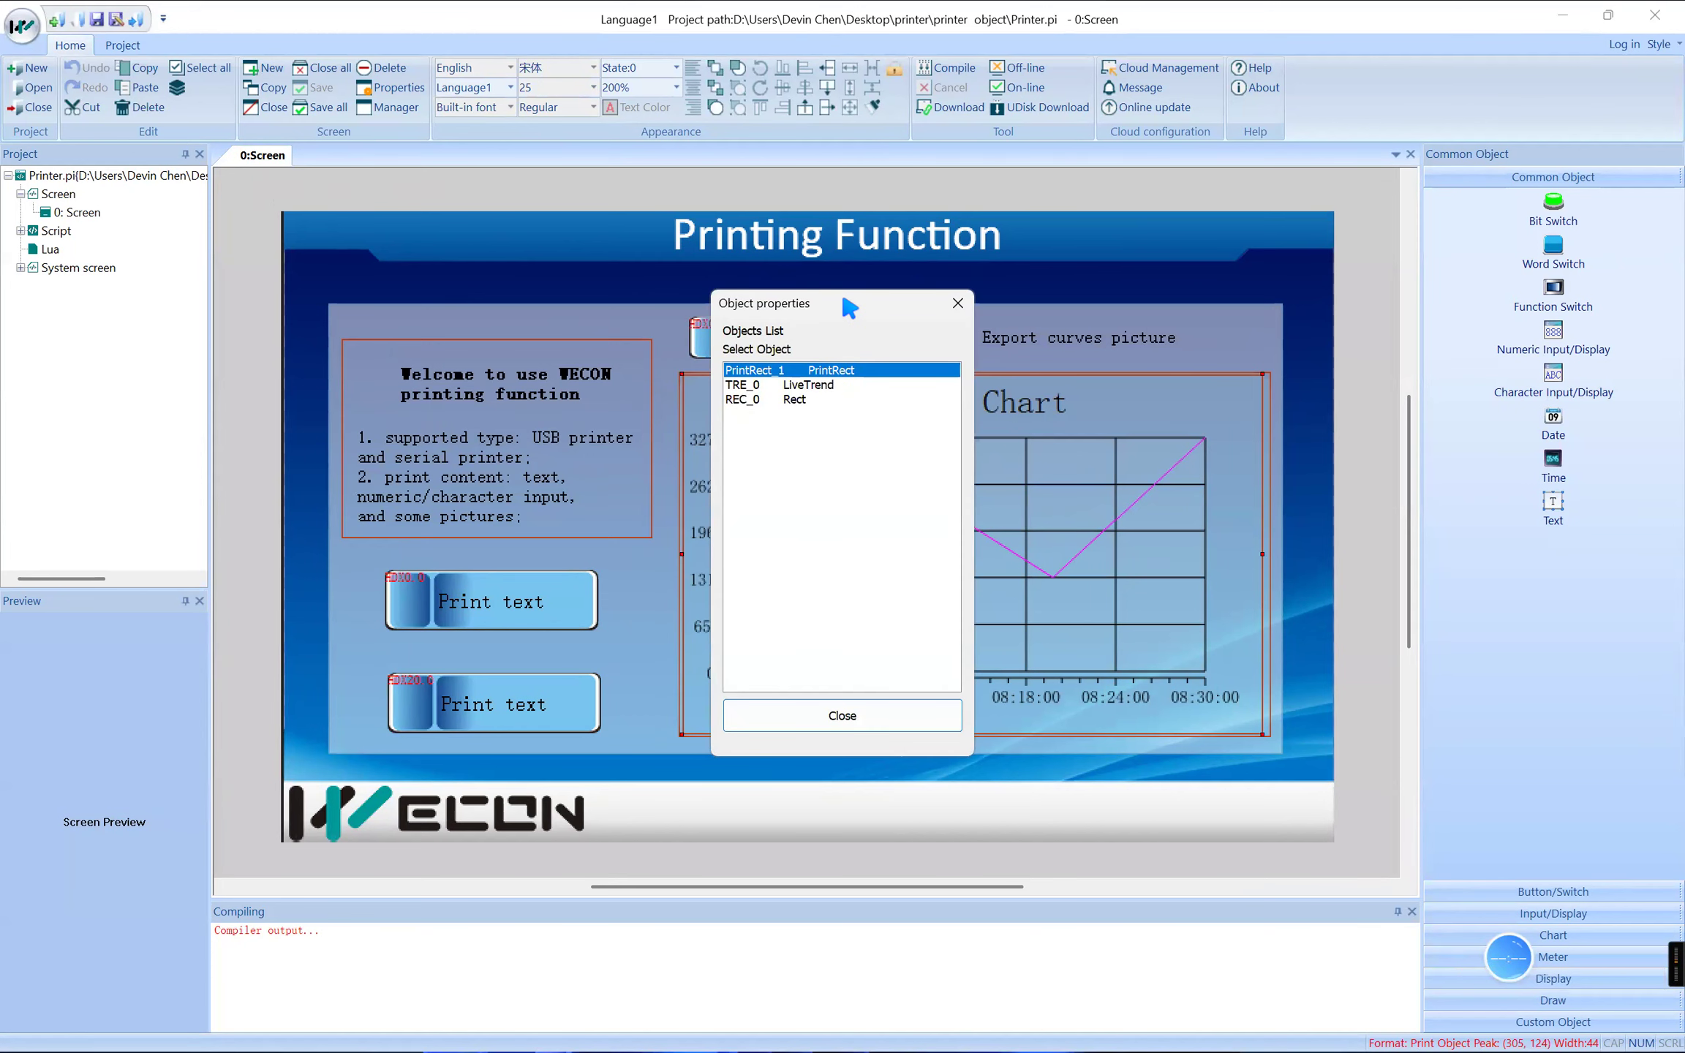
{"action": "left_click_drag", "start_coordinate": [845, 295], "coordinate": [429, 337]}
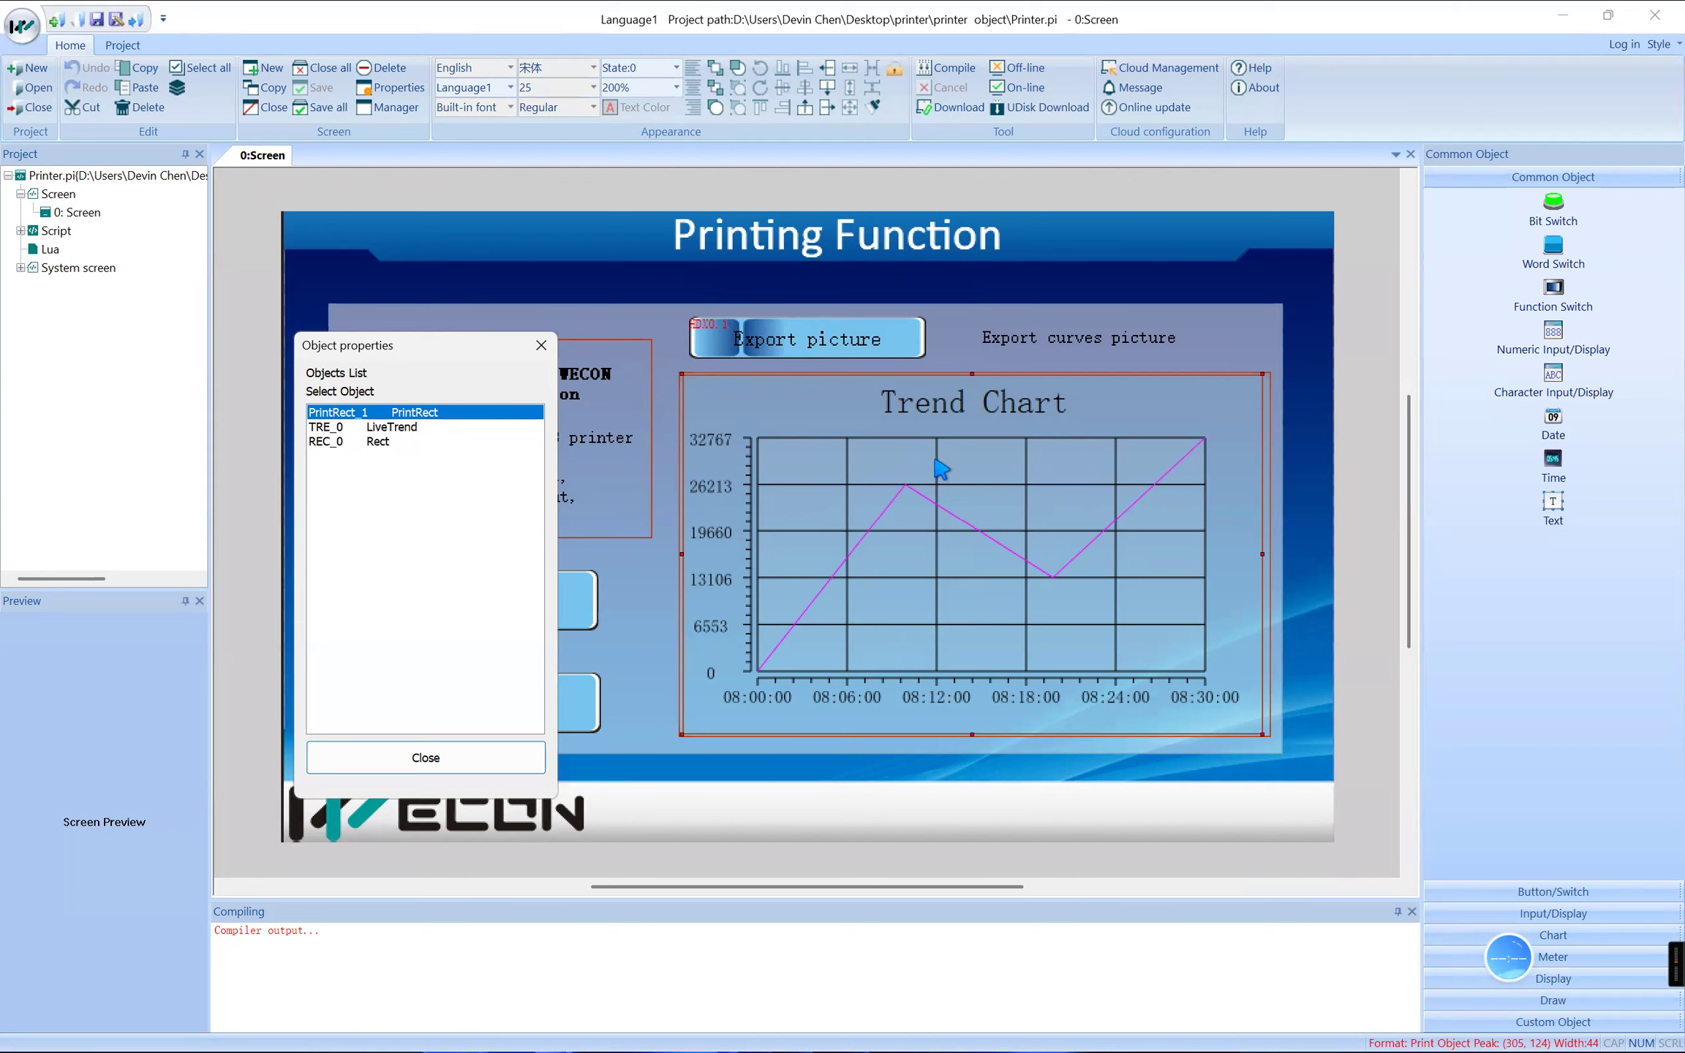
{"action": "double_click", "coordinate": [472, 413]}
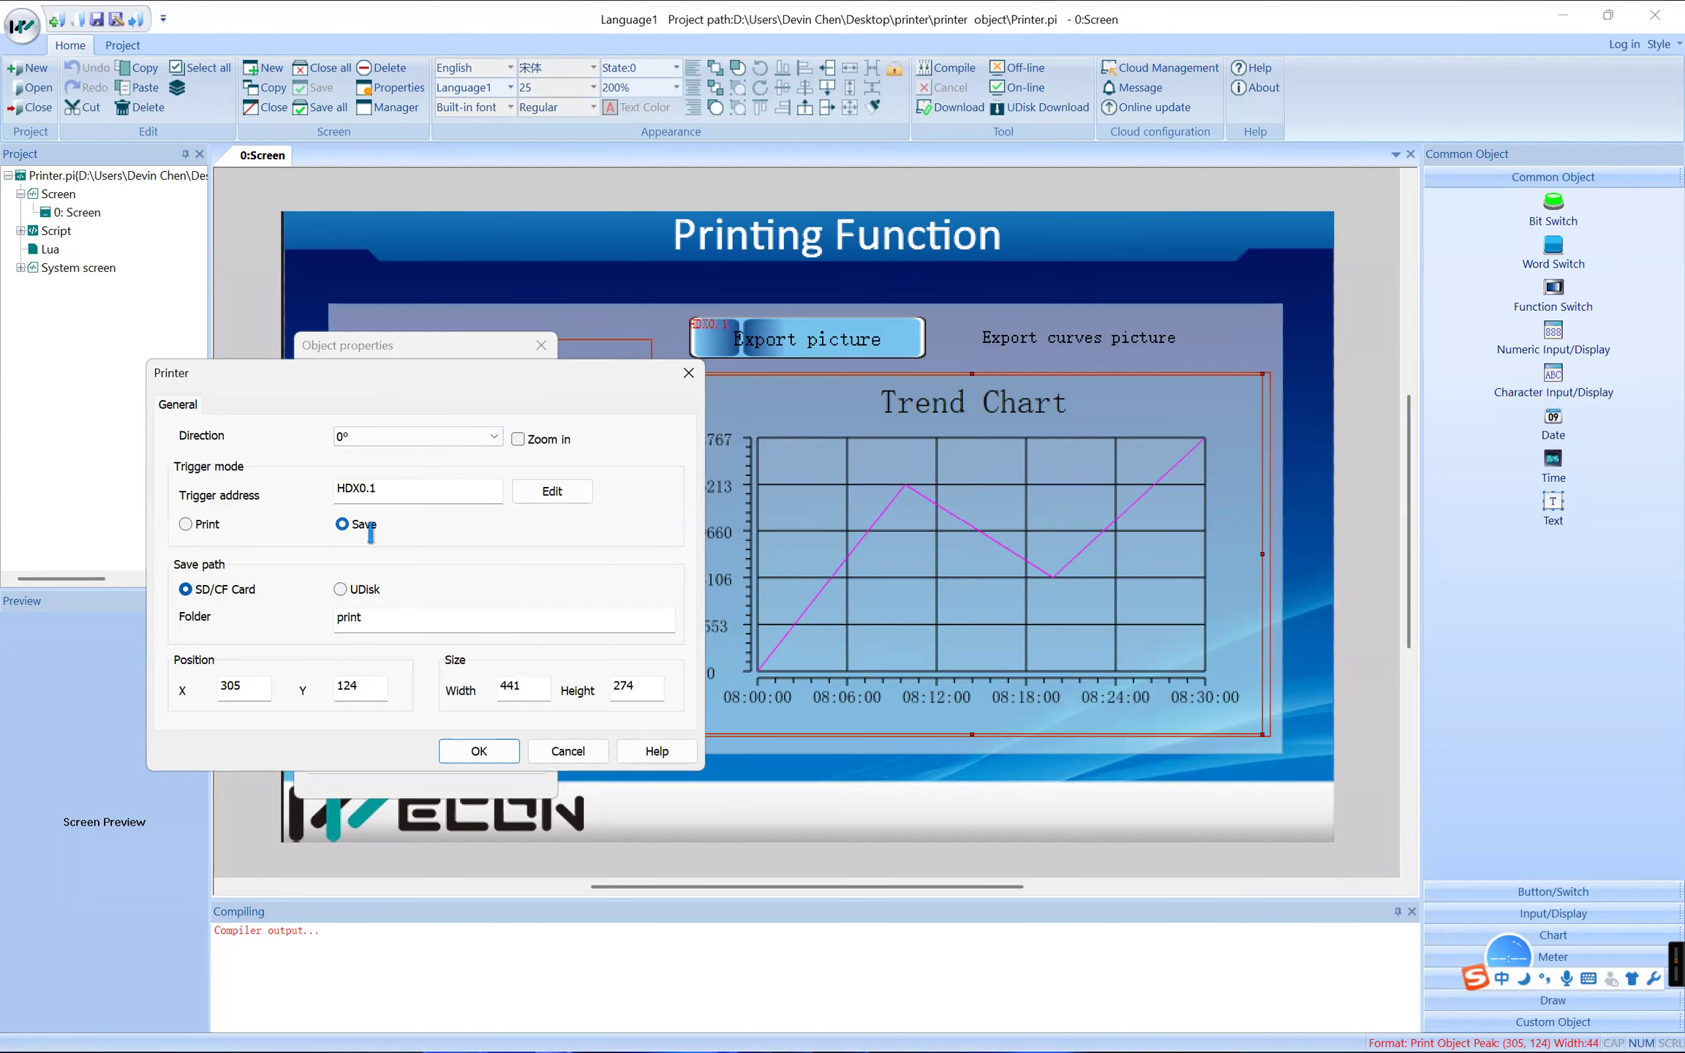
Step: Review the print object's trigger address, save path and folder, and close its settings without changes
{"action": "double_click", "coordinate": [398, 501]}
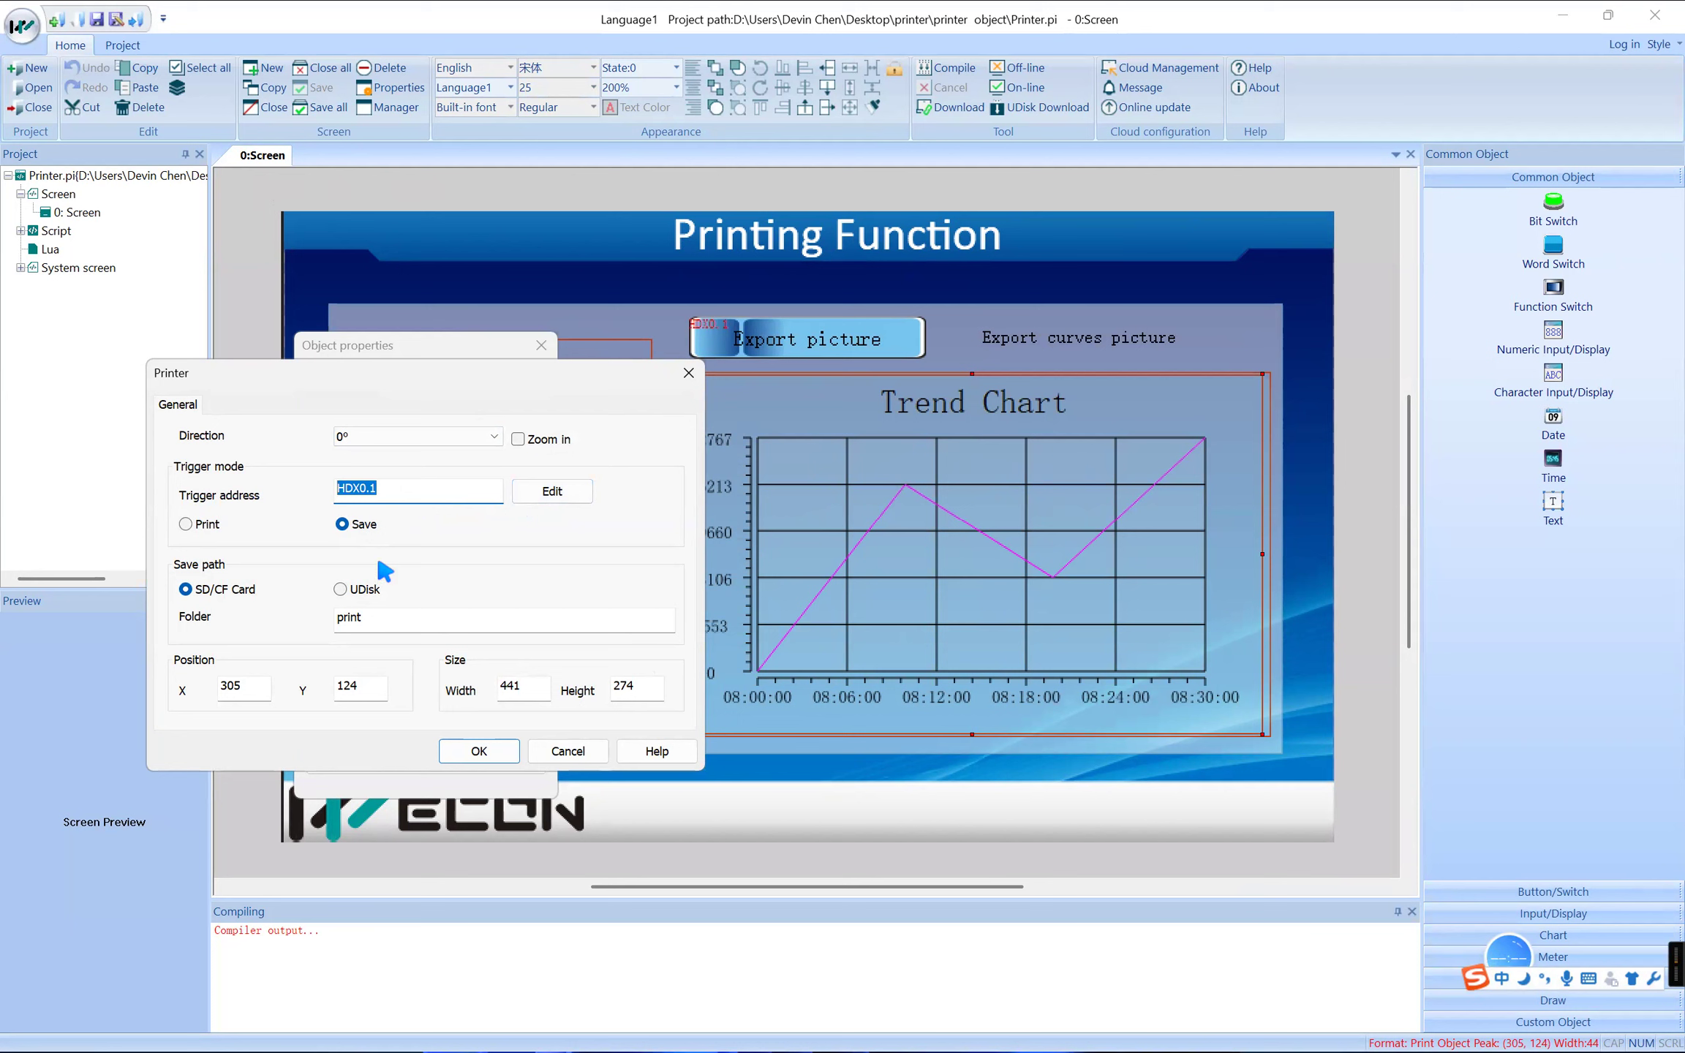
{"action": "left_click_drag", "start_coordinate": [619, 385], "coordinate": [431, 368]}
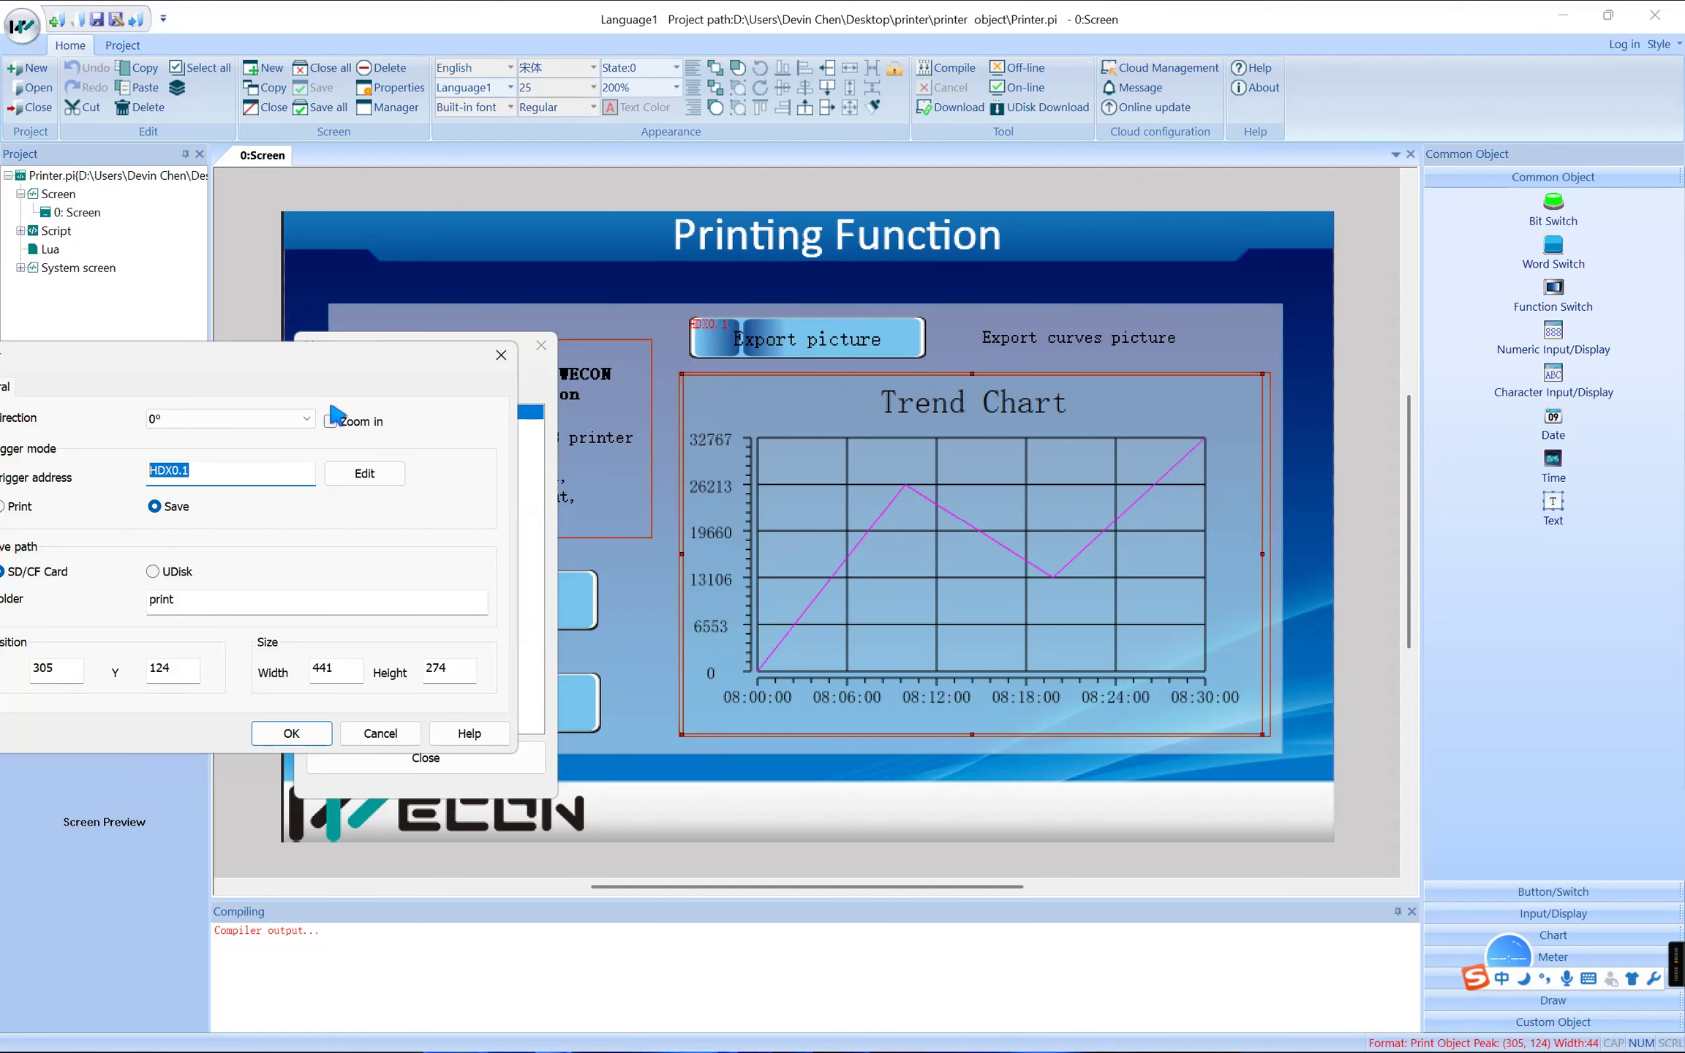
{"action": "left_click_drag", "start_coordinate": [282, 365], "coordinate": [483, 312]}
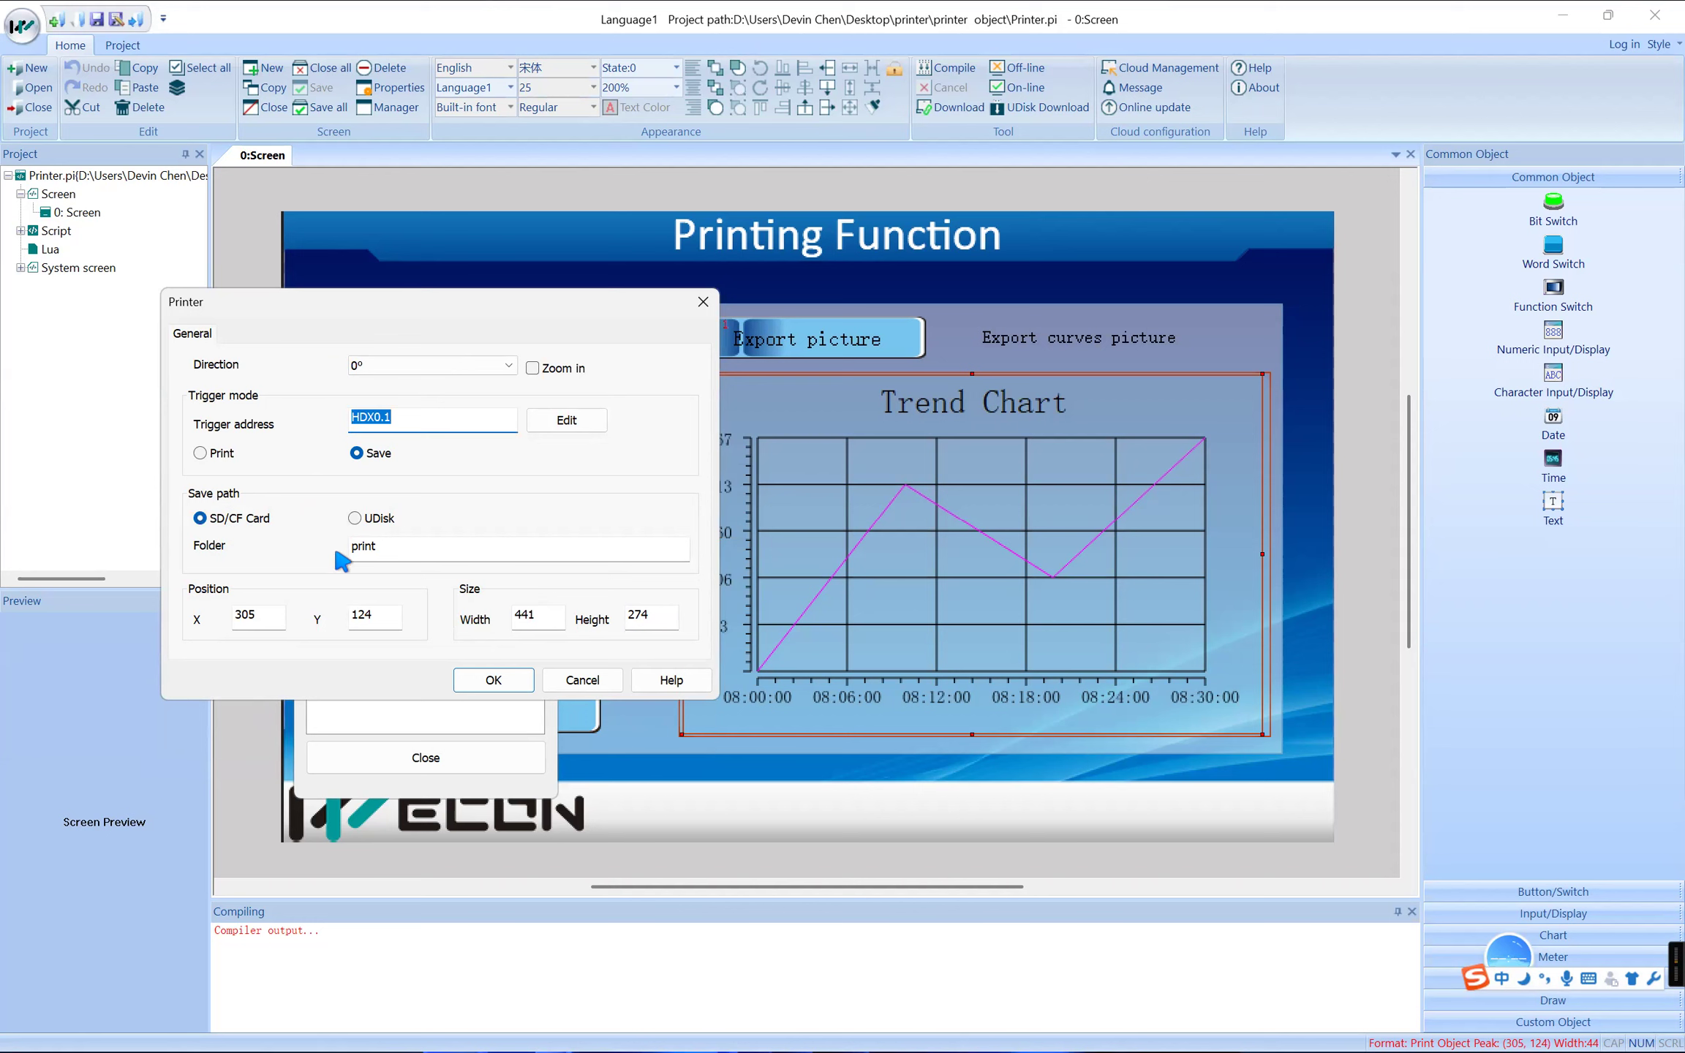
{"action": "left_click_drag", "start_coordinate": [407, 550], "coordinate": [296, 560]}
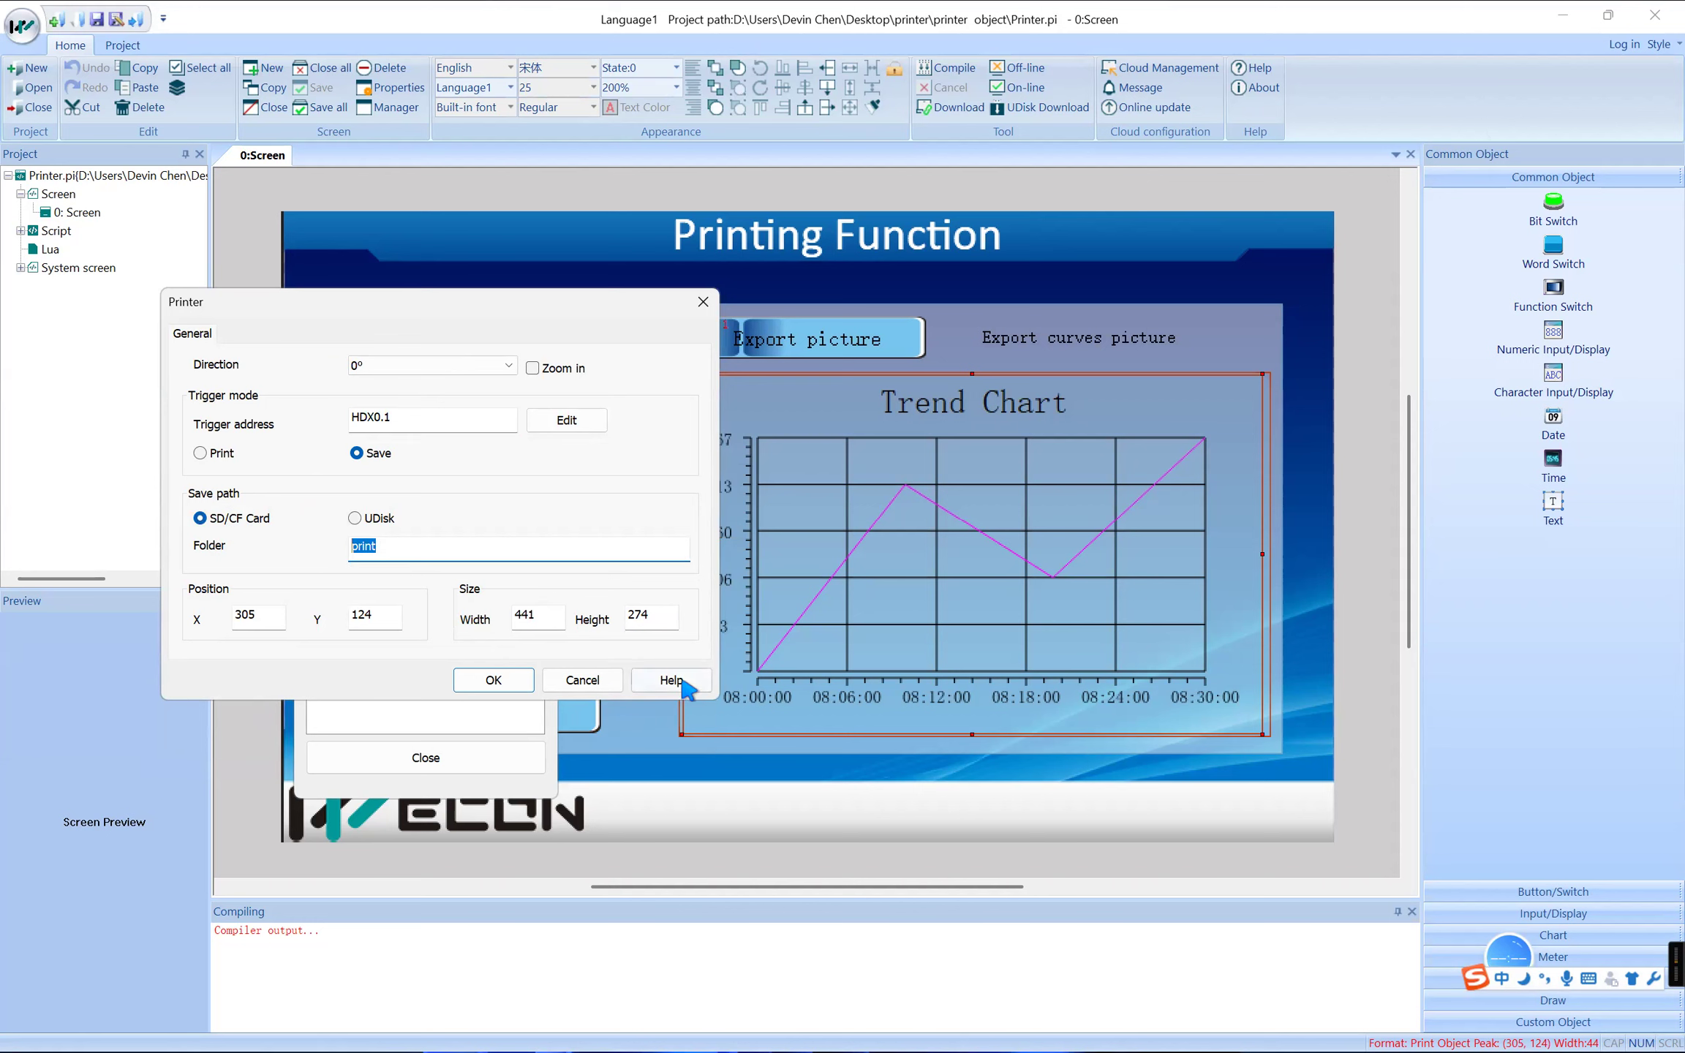
{"action": "left_click", "coordinate": [579, 682]}
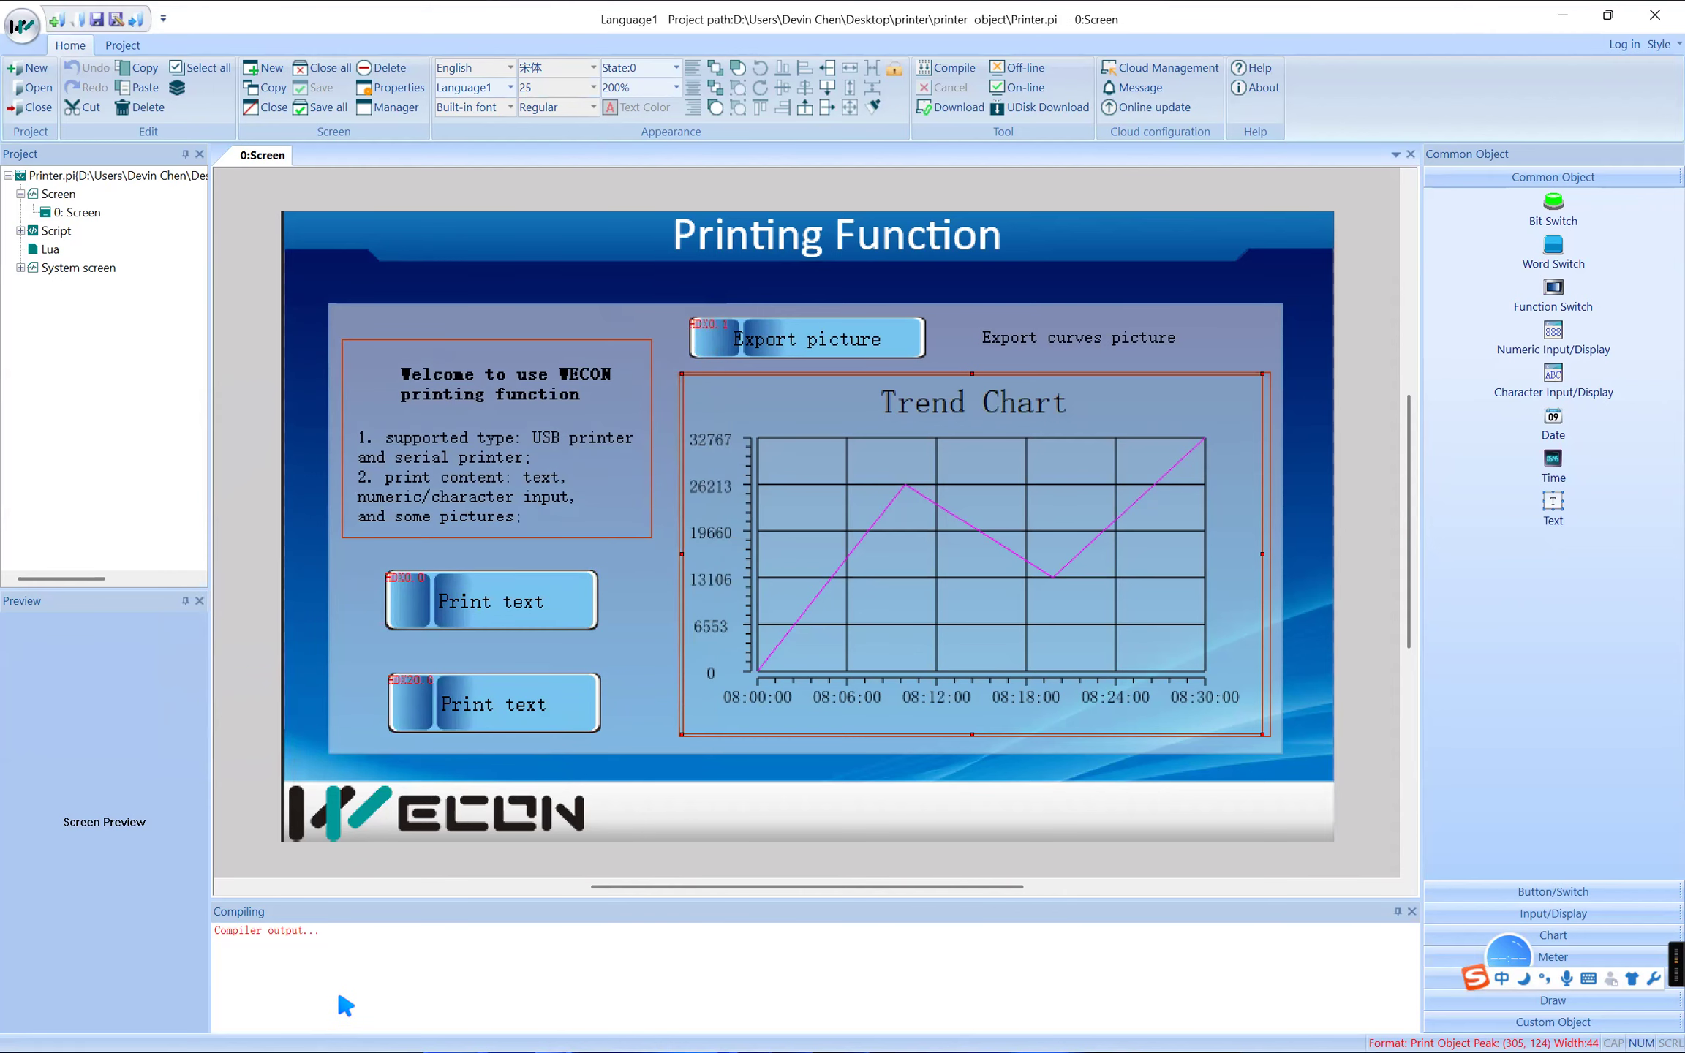
Step: Switch to the printer folder in File Explorer and play the printer object.mp4 demo video
{"action": "key", "text": "super"}
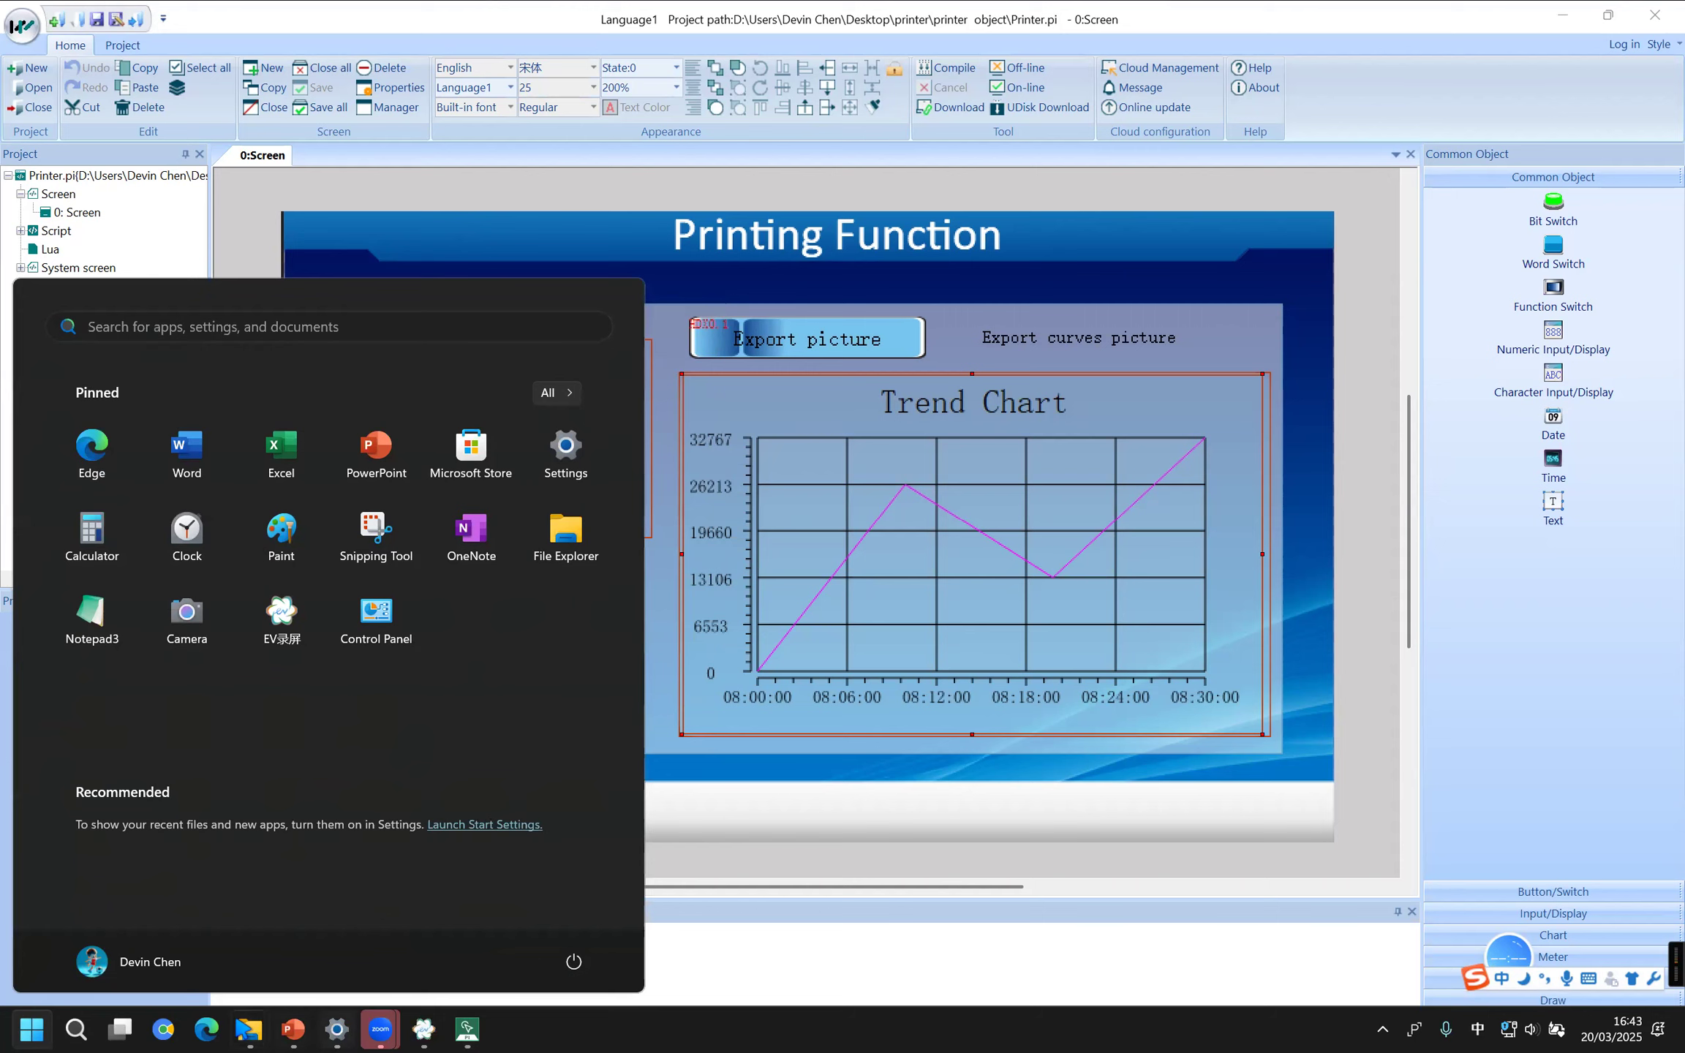
{"action": "mouse_move", "coordinate": [249, 1029]}
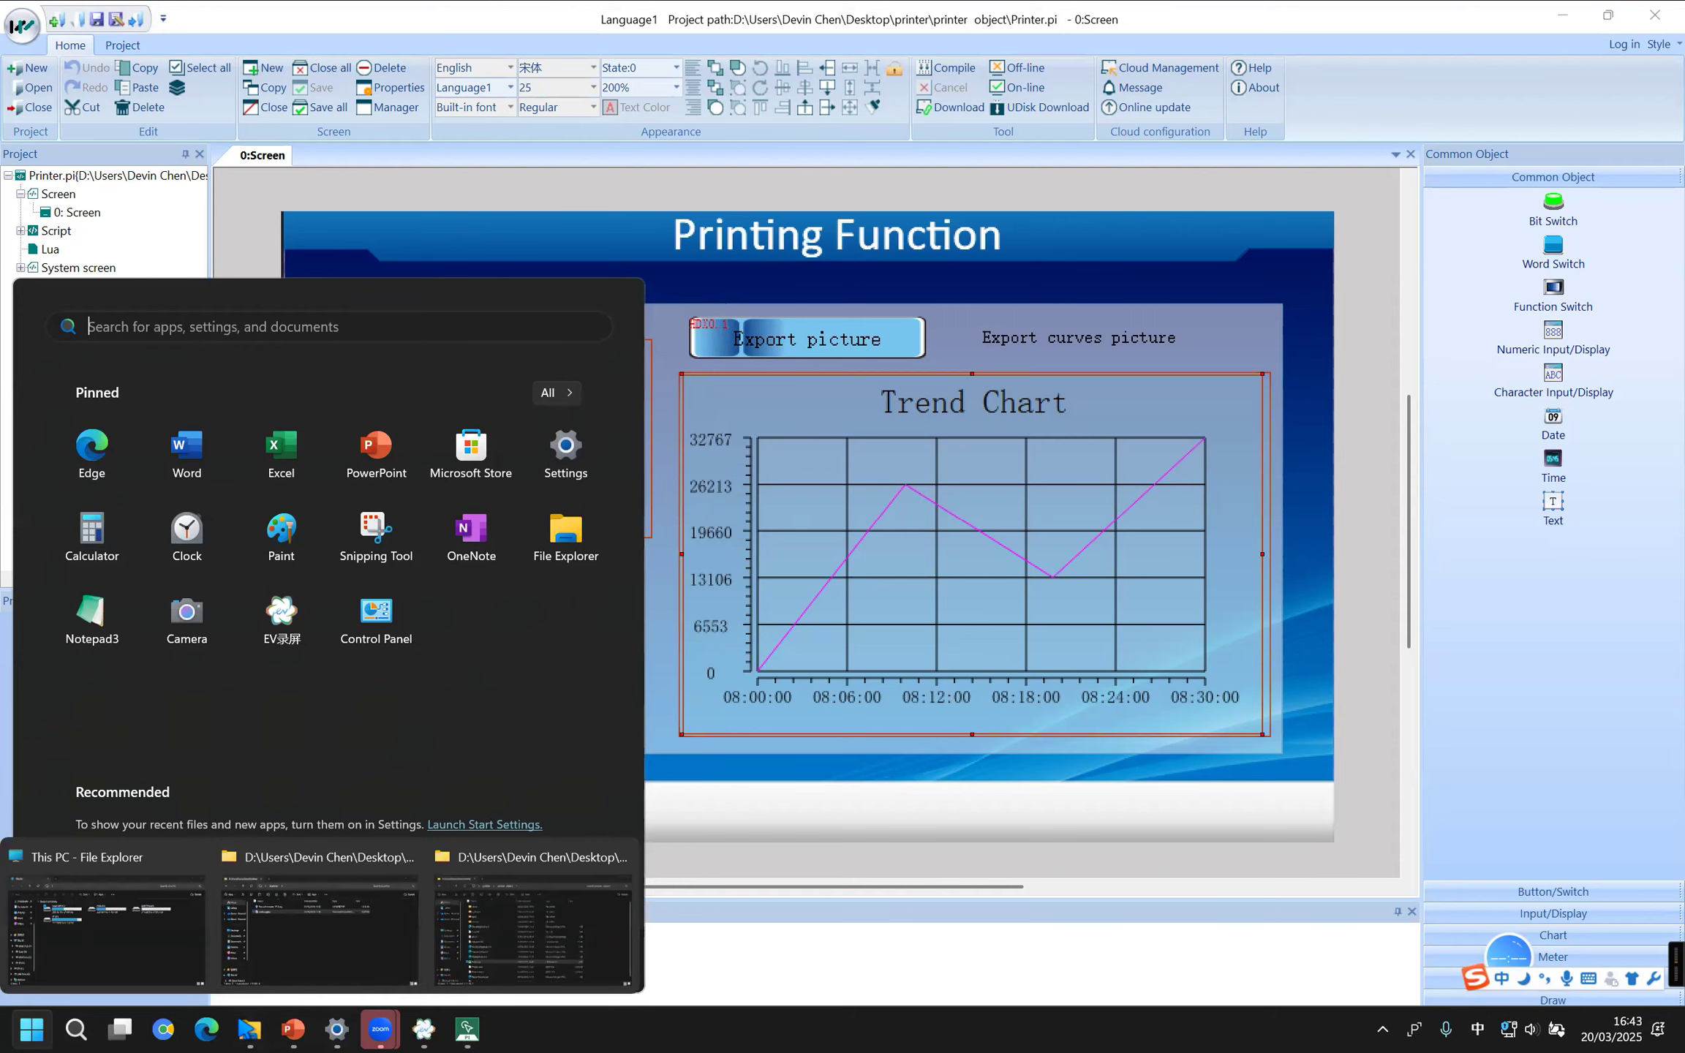
{"action": "left_click", "coordinate": [350, 935]}
{"action": "key", "text": "super"}
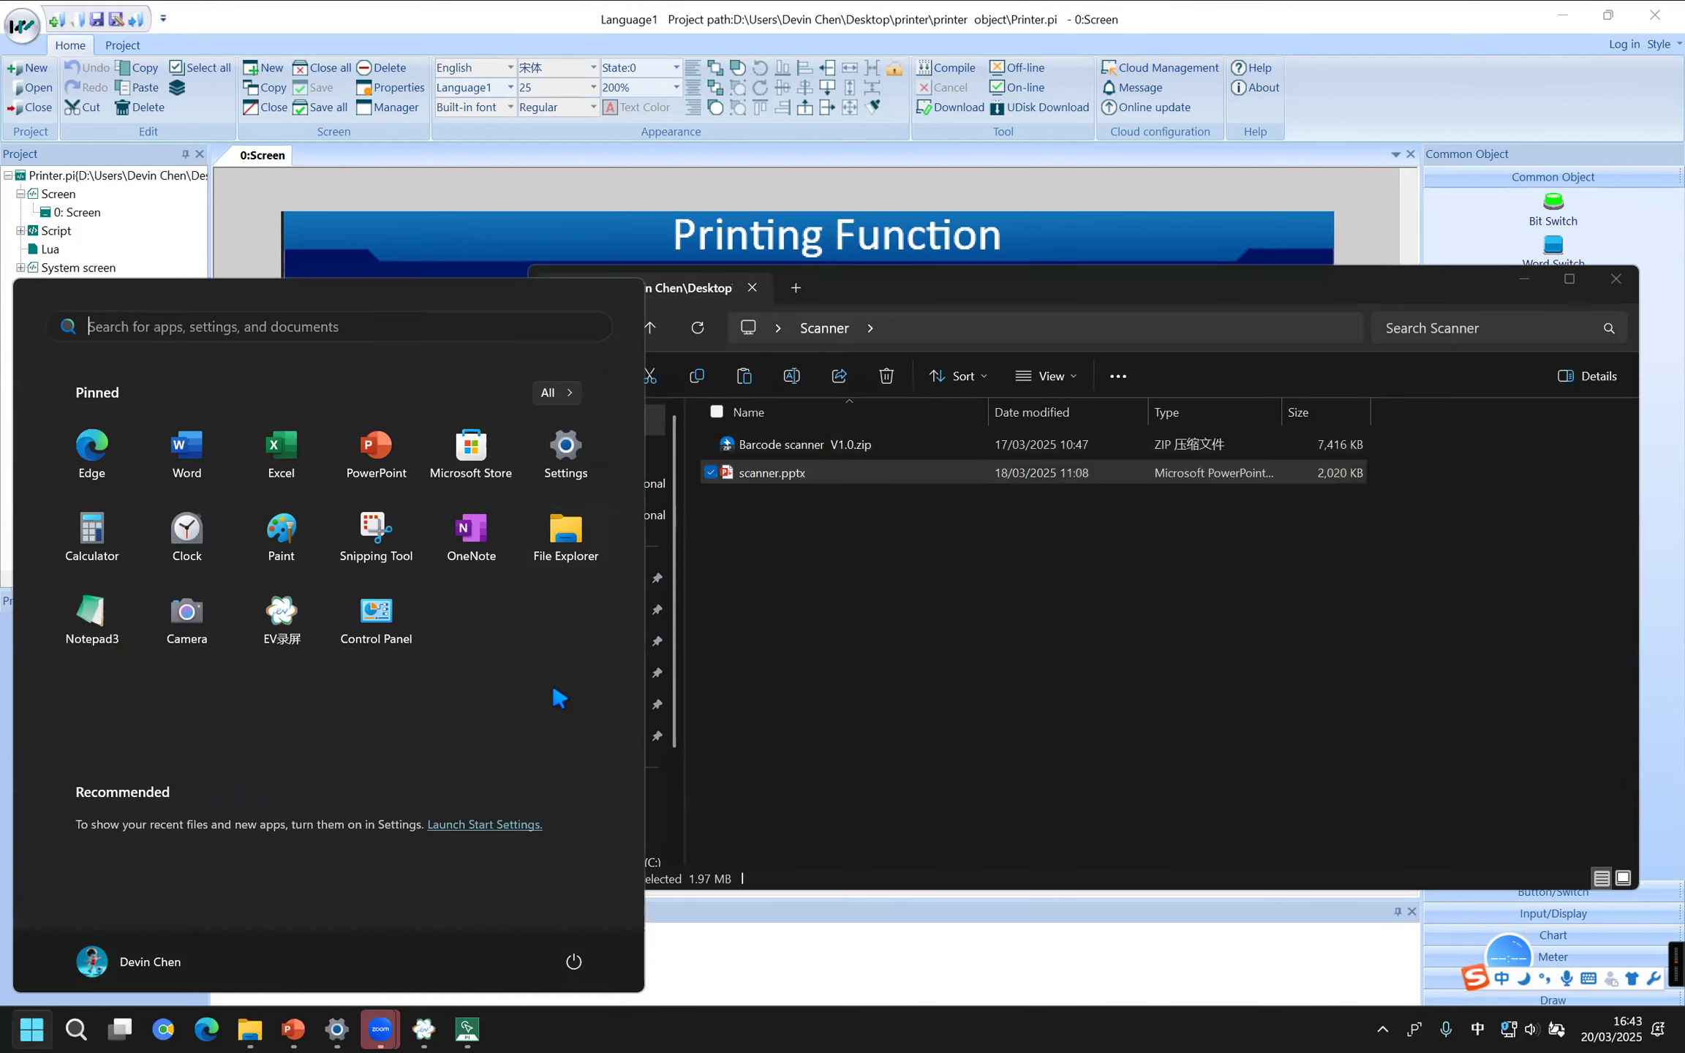
{"action": "key", "text": "super+d"}
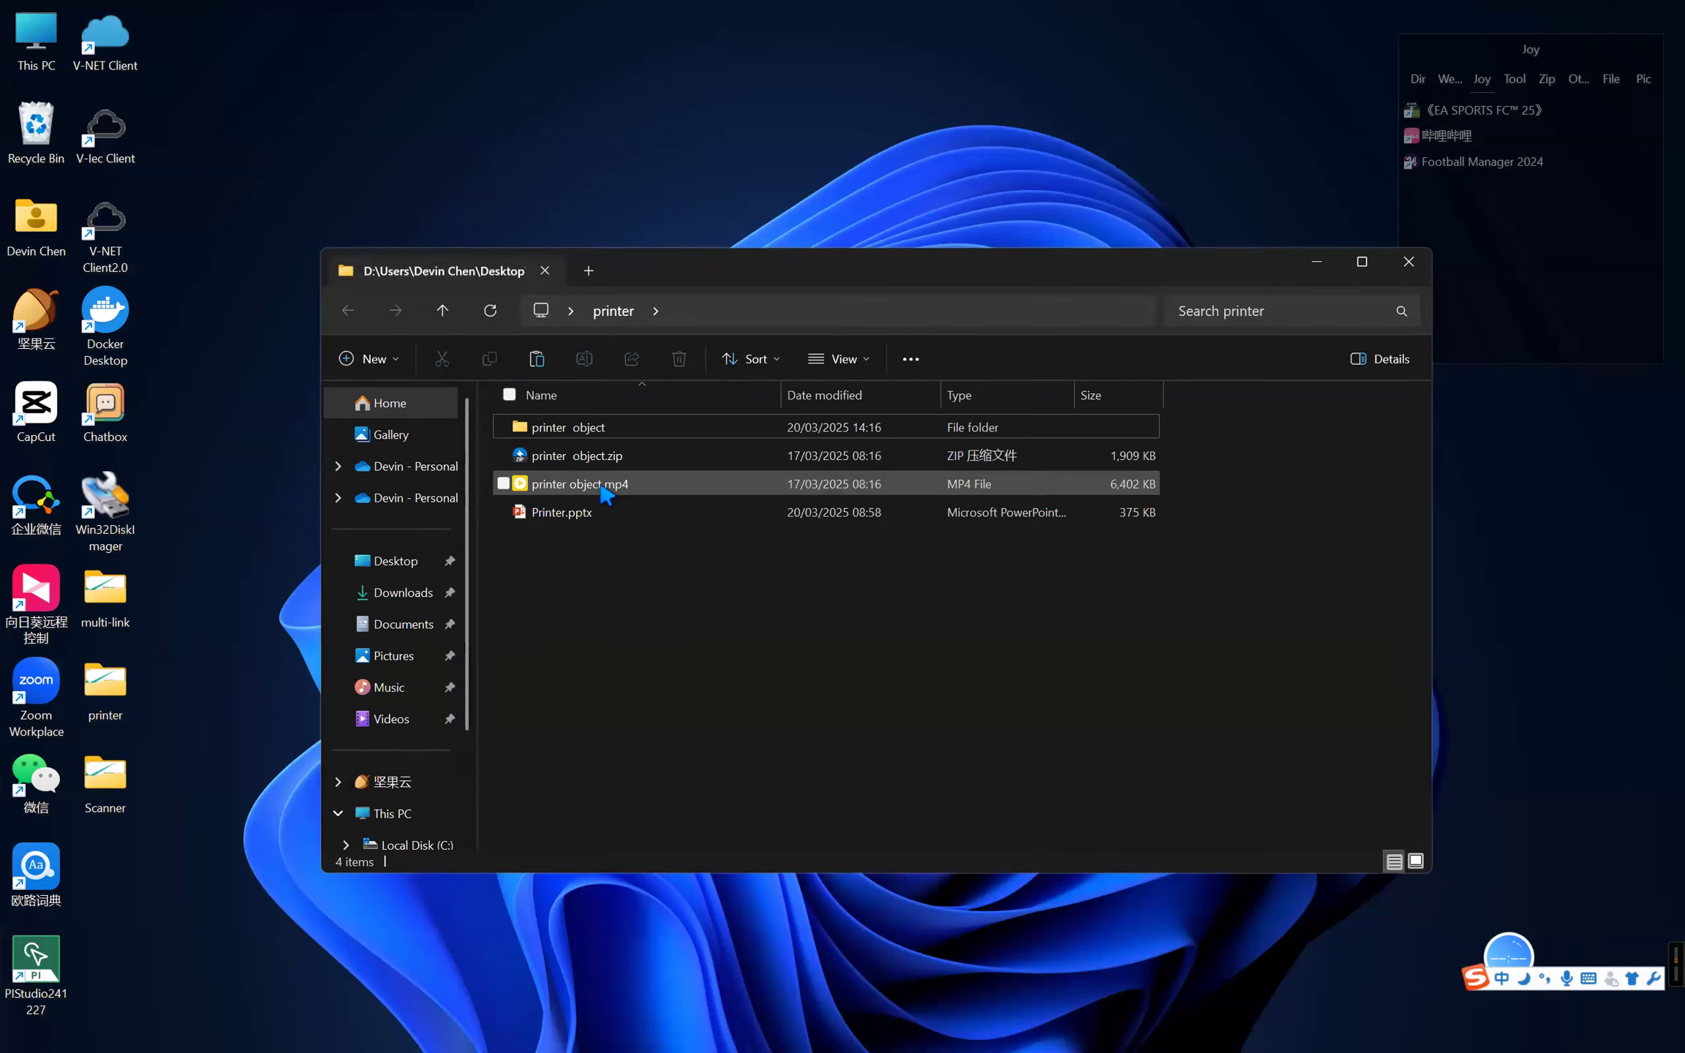
{"action": "left_click", "coordinate": [600, 485]}
{"action": "double_click", "coordinate": [601, 486]}
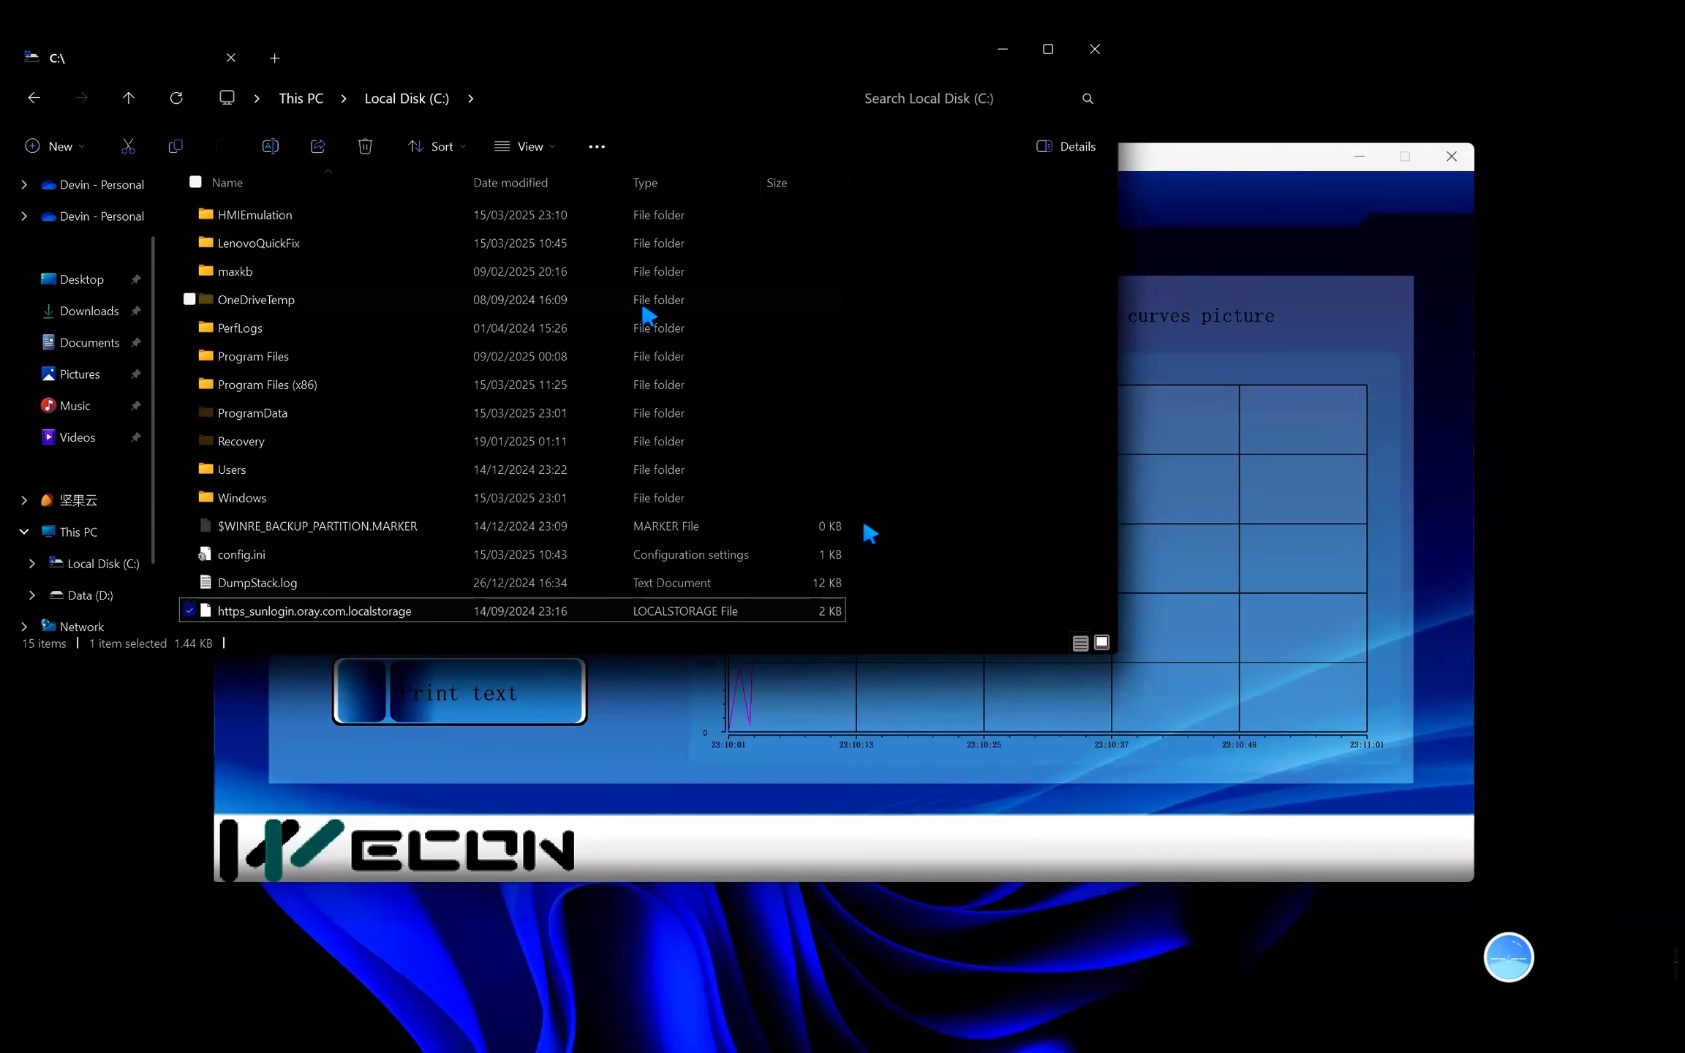
{"action": "key", "text": "space"}
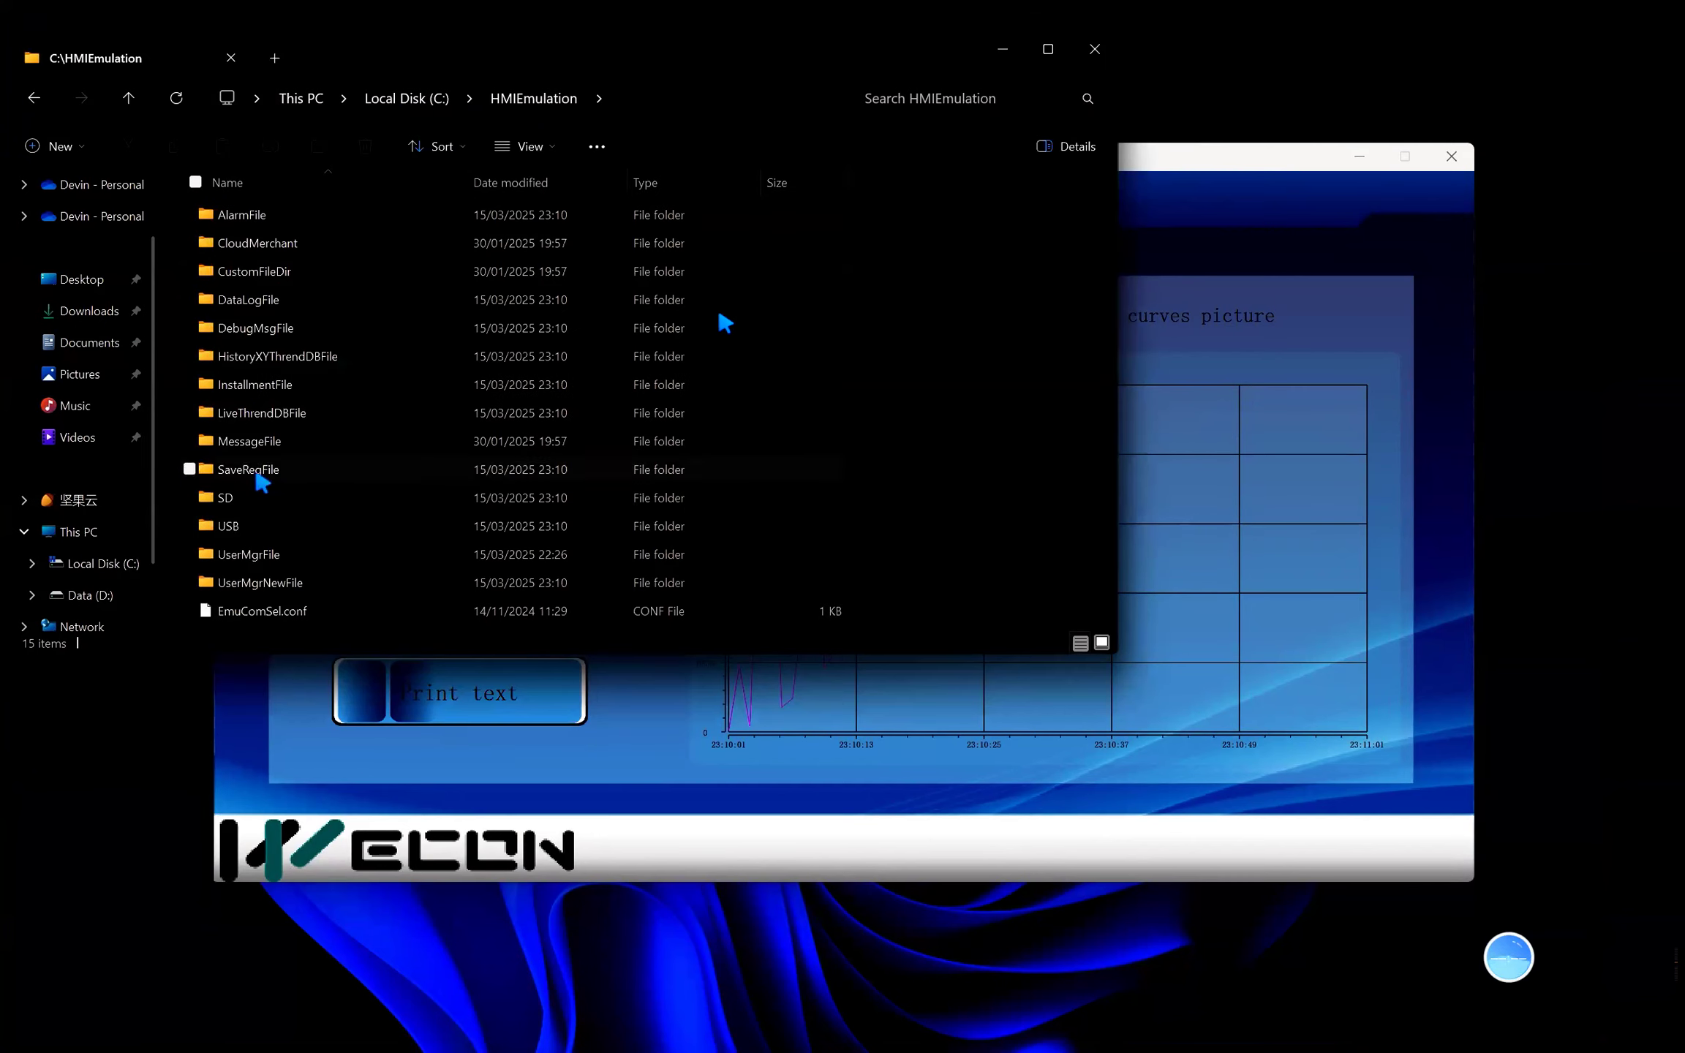
{"action": "double_click", "coordinate": [295, 219]}
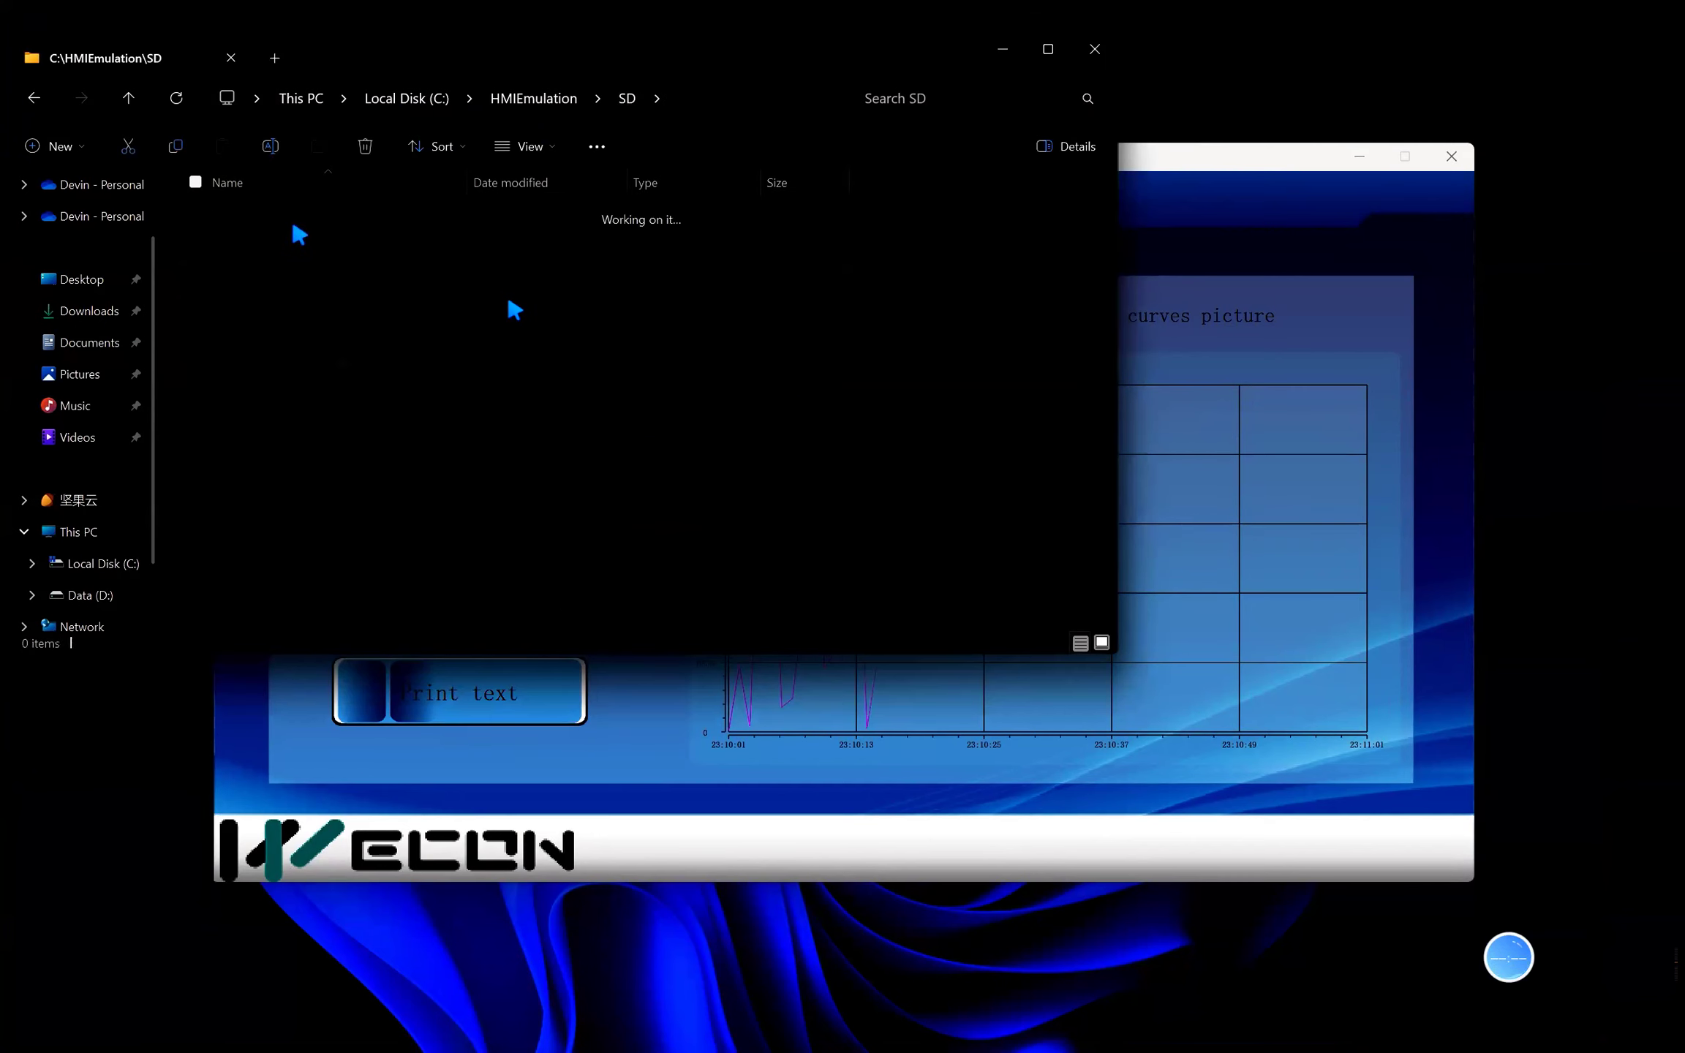
{"action": "double_click", "coordinate": [267, 254]}
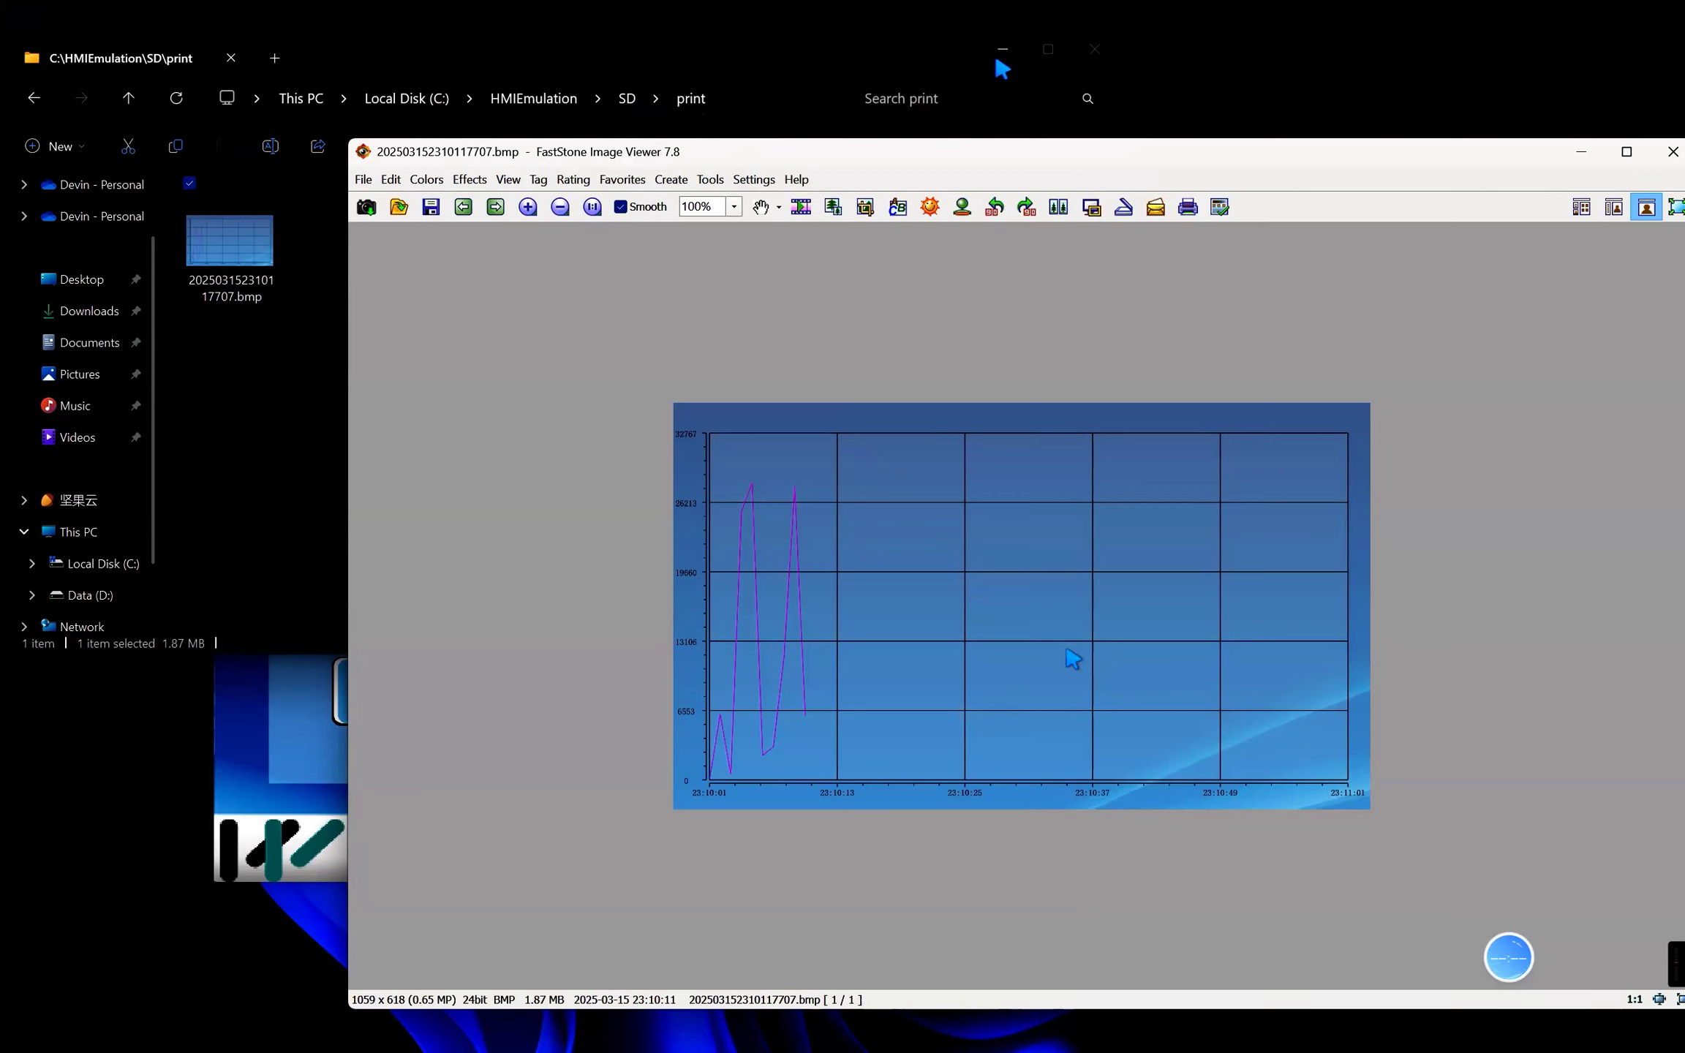
{"action": "left_click", "coordinate": [1000, 51]}
{"action": "left_click_drag", "start_coordinate": [872, 160], "coordinate": [1344, 264]}
{"action": "left_click_drag", "start_coordinate": [1082, 157], "coordinate": [766, 137]}
{"action": "left_click_drag", "start_coordinate": [1274, 257], "coordinate": [1174, 150]}
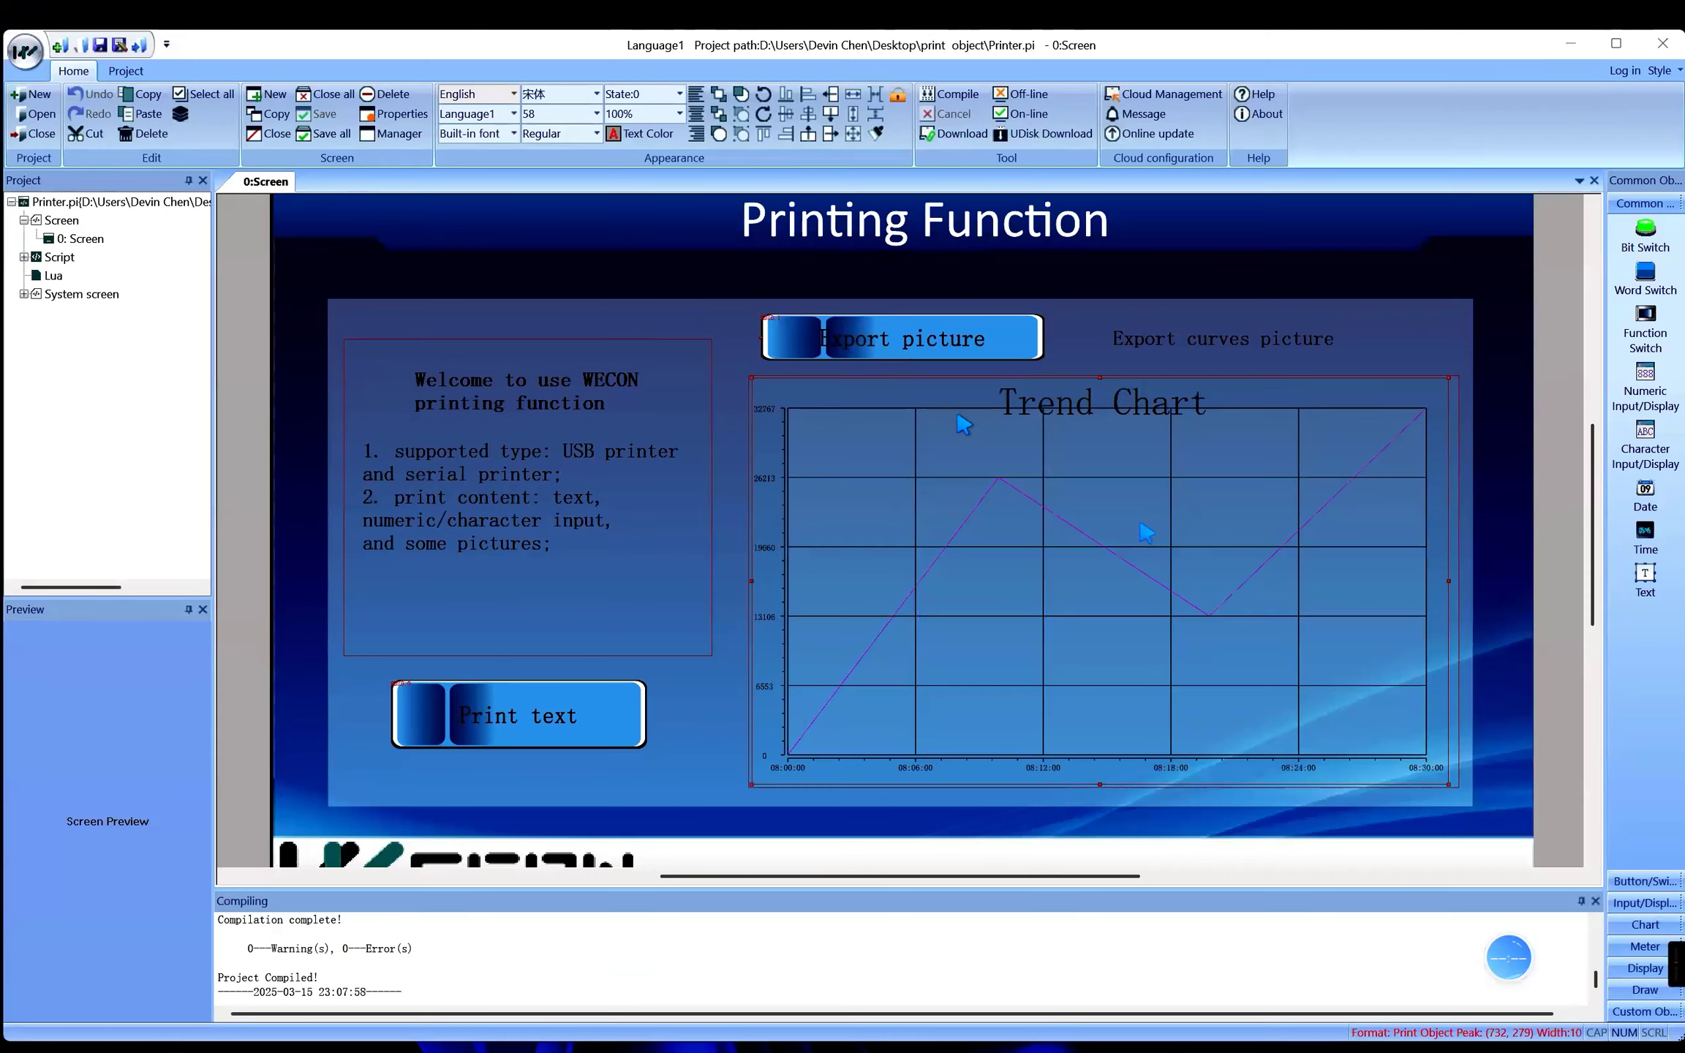
{"action": "double_click", "coordinate": [958, 411]}
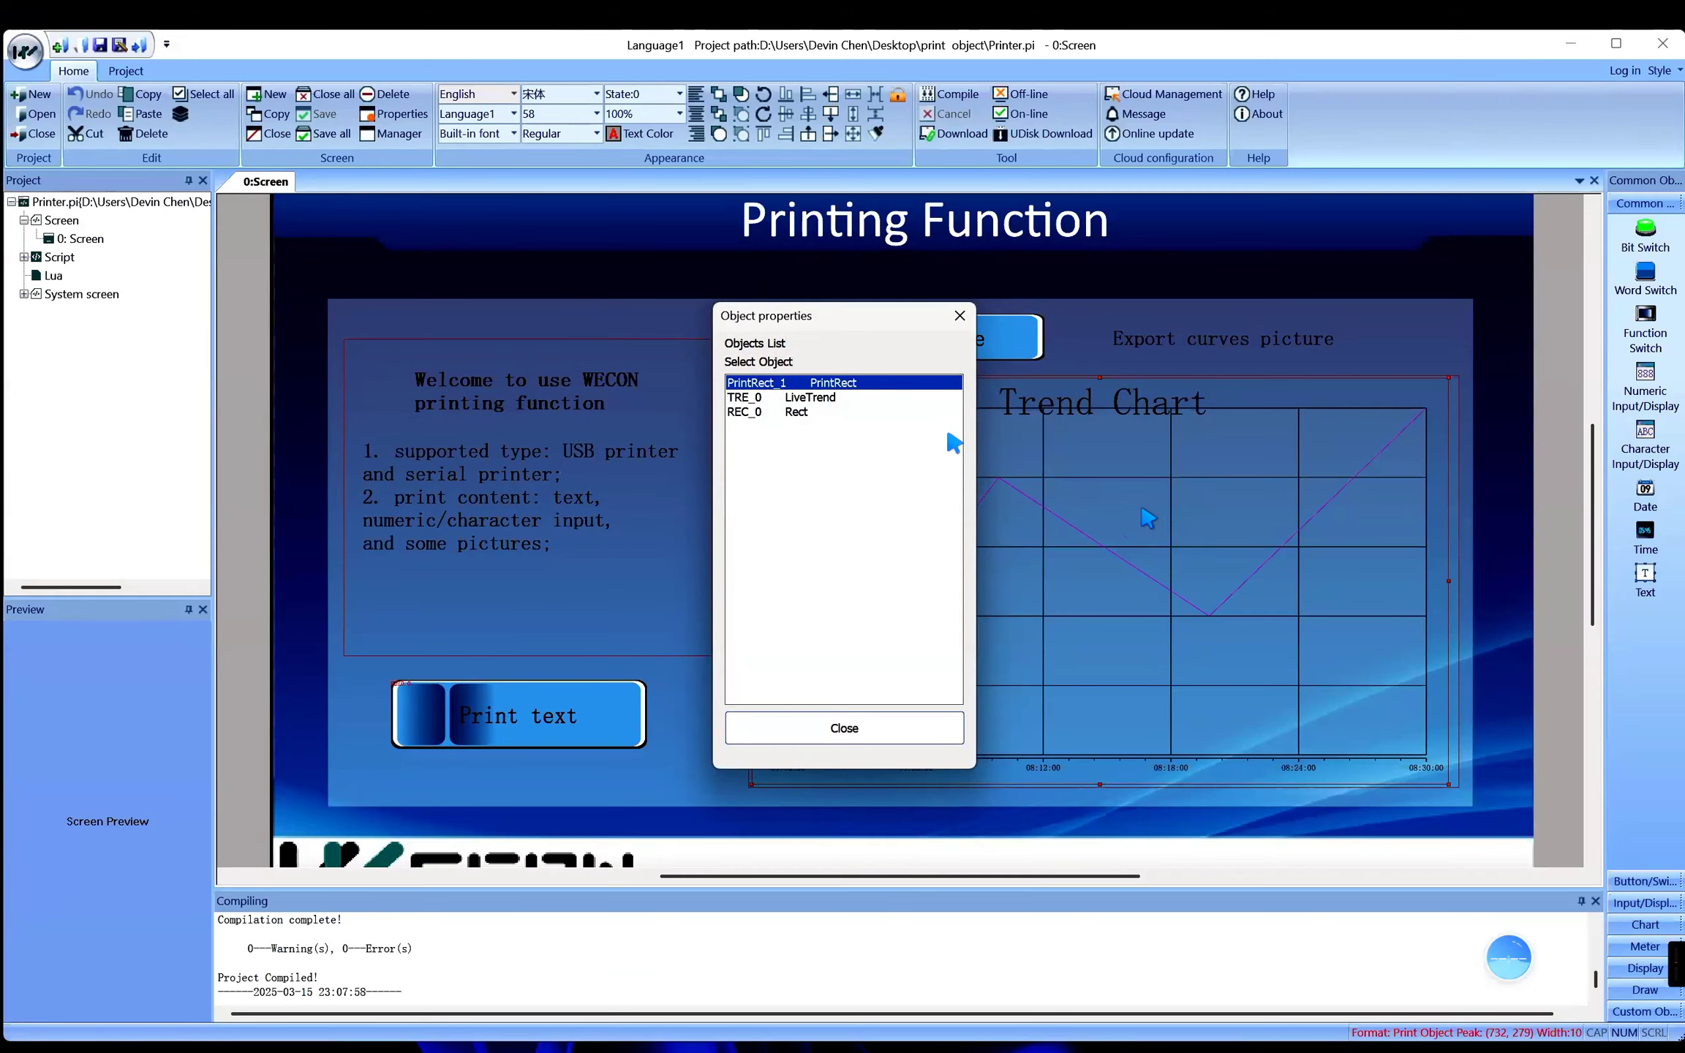
{"action": "double_click", "coordinate": [877, 384]}
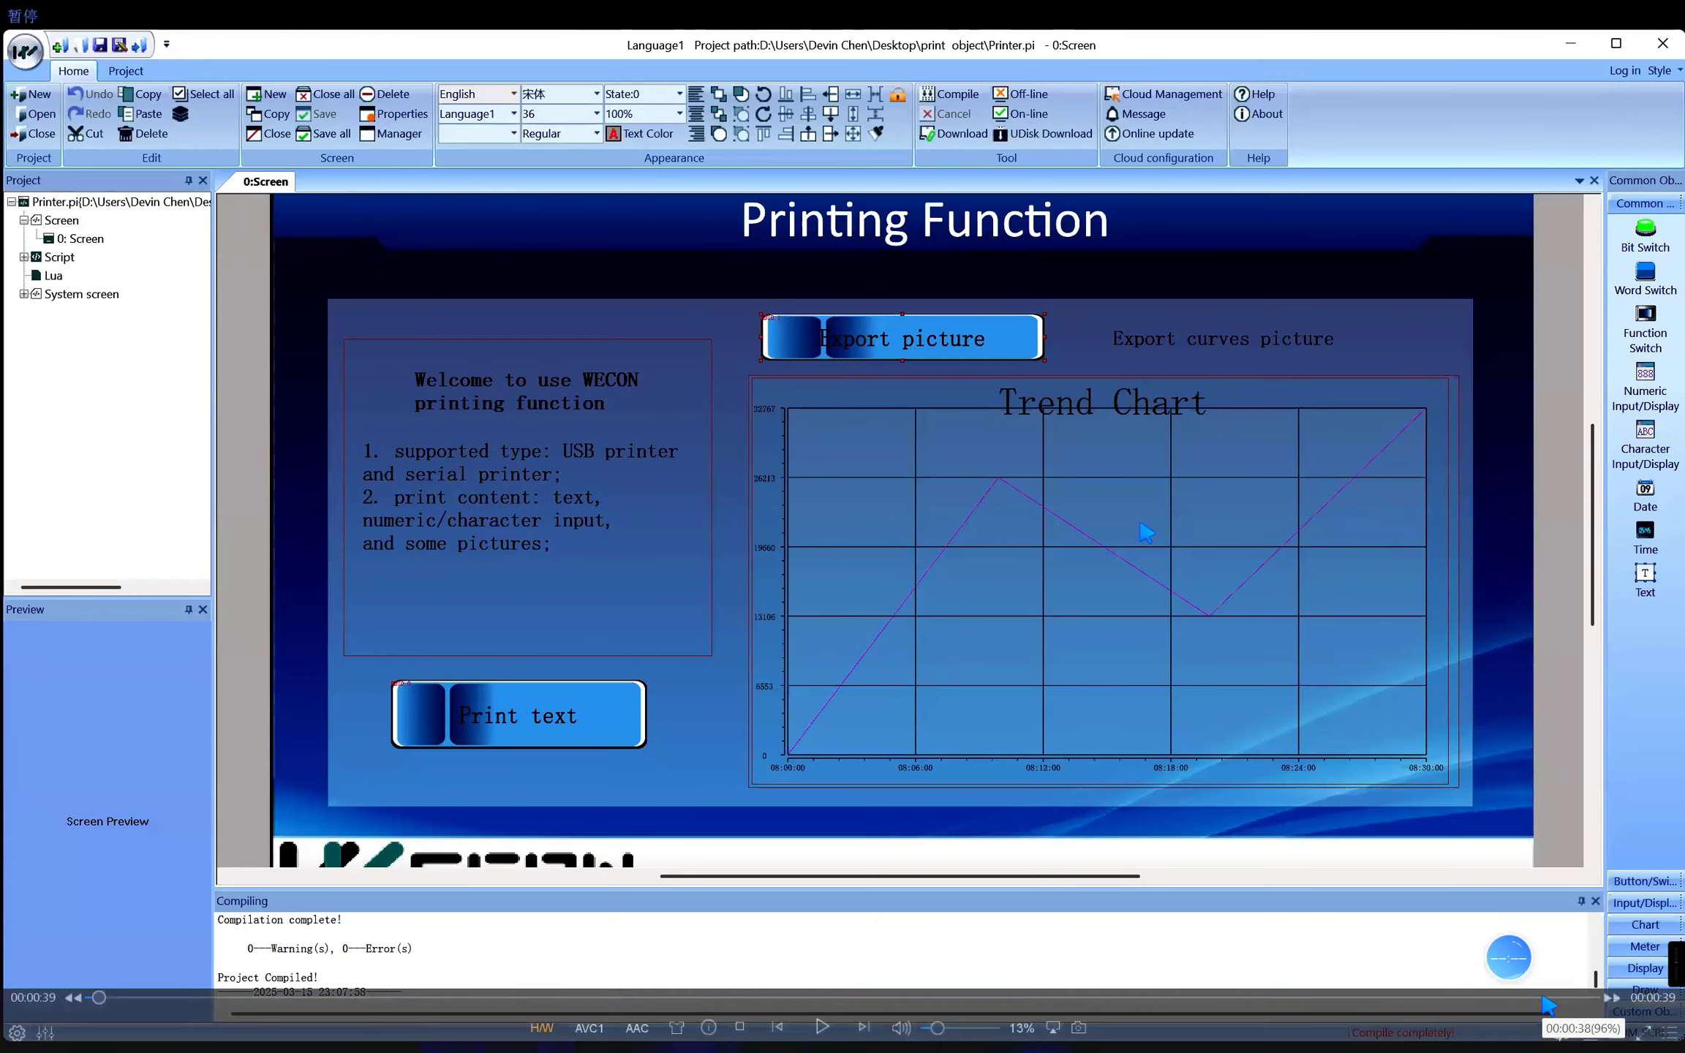
Step: Rewind the demo video to replay the part with the print object's settings, and close the video player
{"action": "left_click_drag", "start_coordinate": [1547, 998], "coordinate": [1109, 995]}
{"action": "left_click", "coordinate": [823, 1025]}
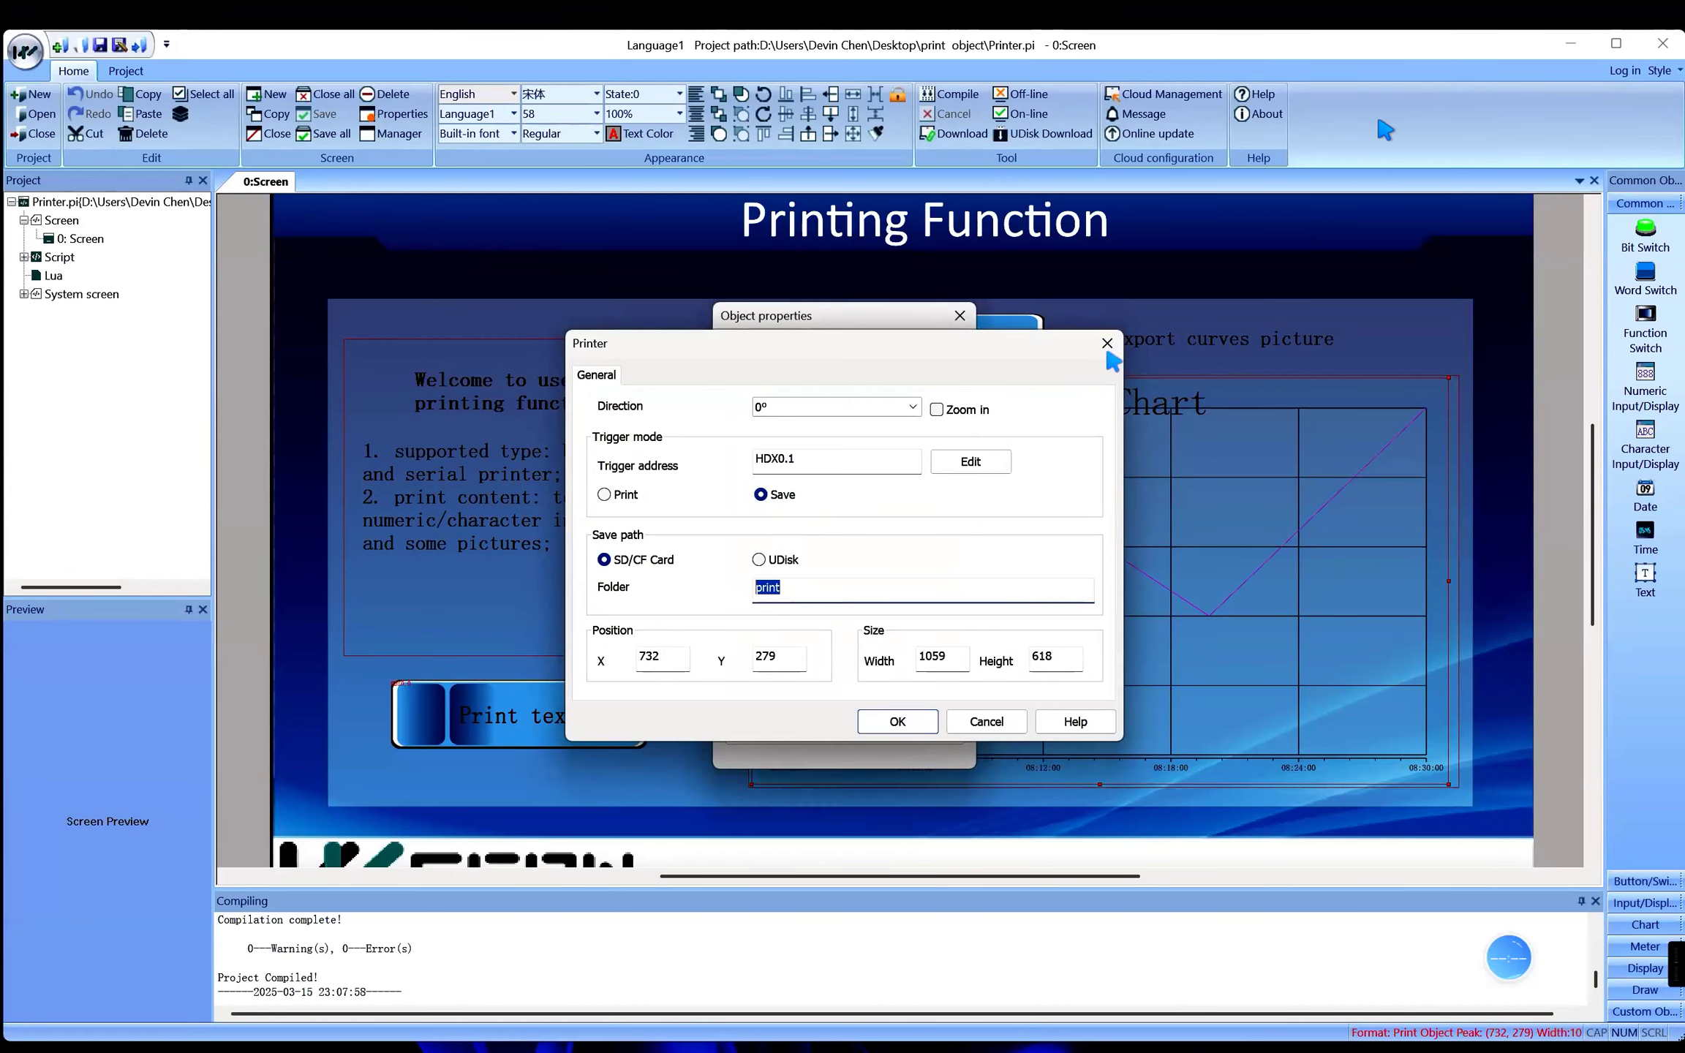
{"action": "left_click", "coordinate": [1654, 28]}
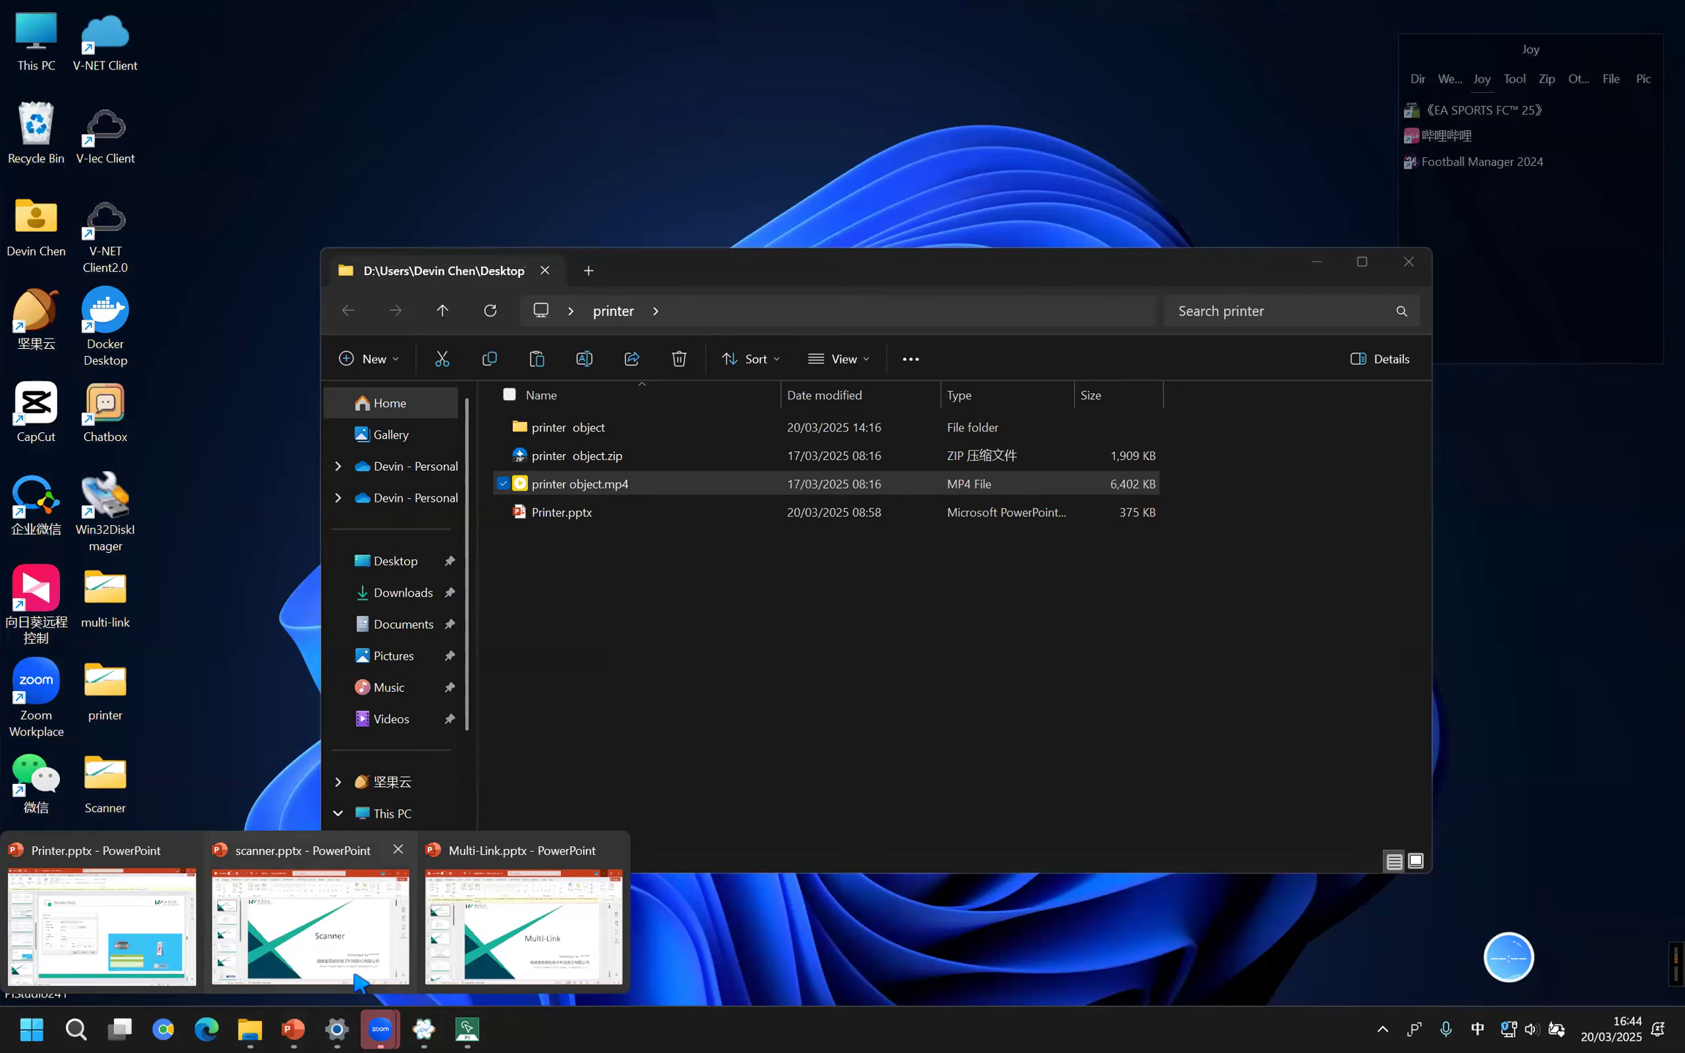
Step: Switch to the Printer.pptx presentation in PowerPoint and present from the current slide through to the Project Setting slide on setting the parameters
{"action": "key", "text": "alt+Tab"}
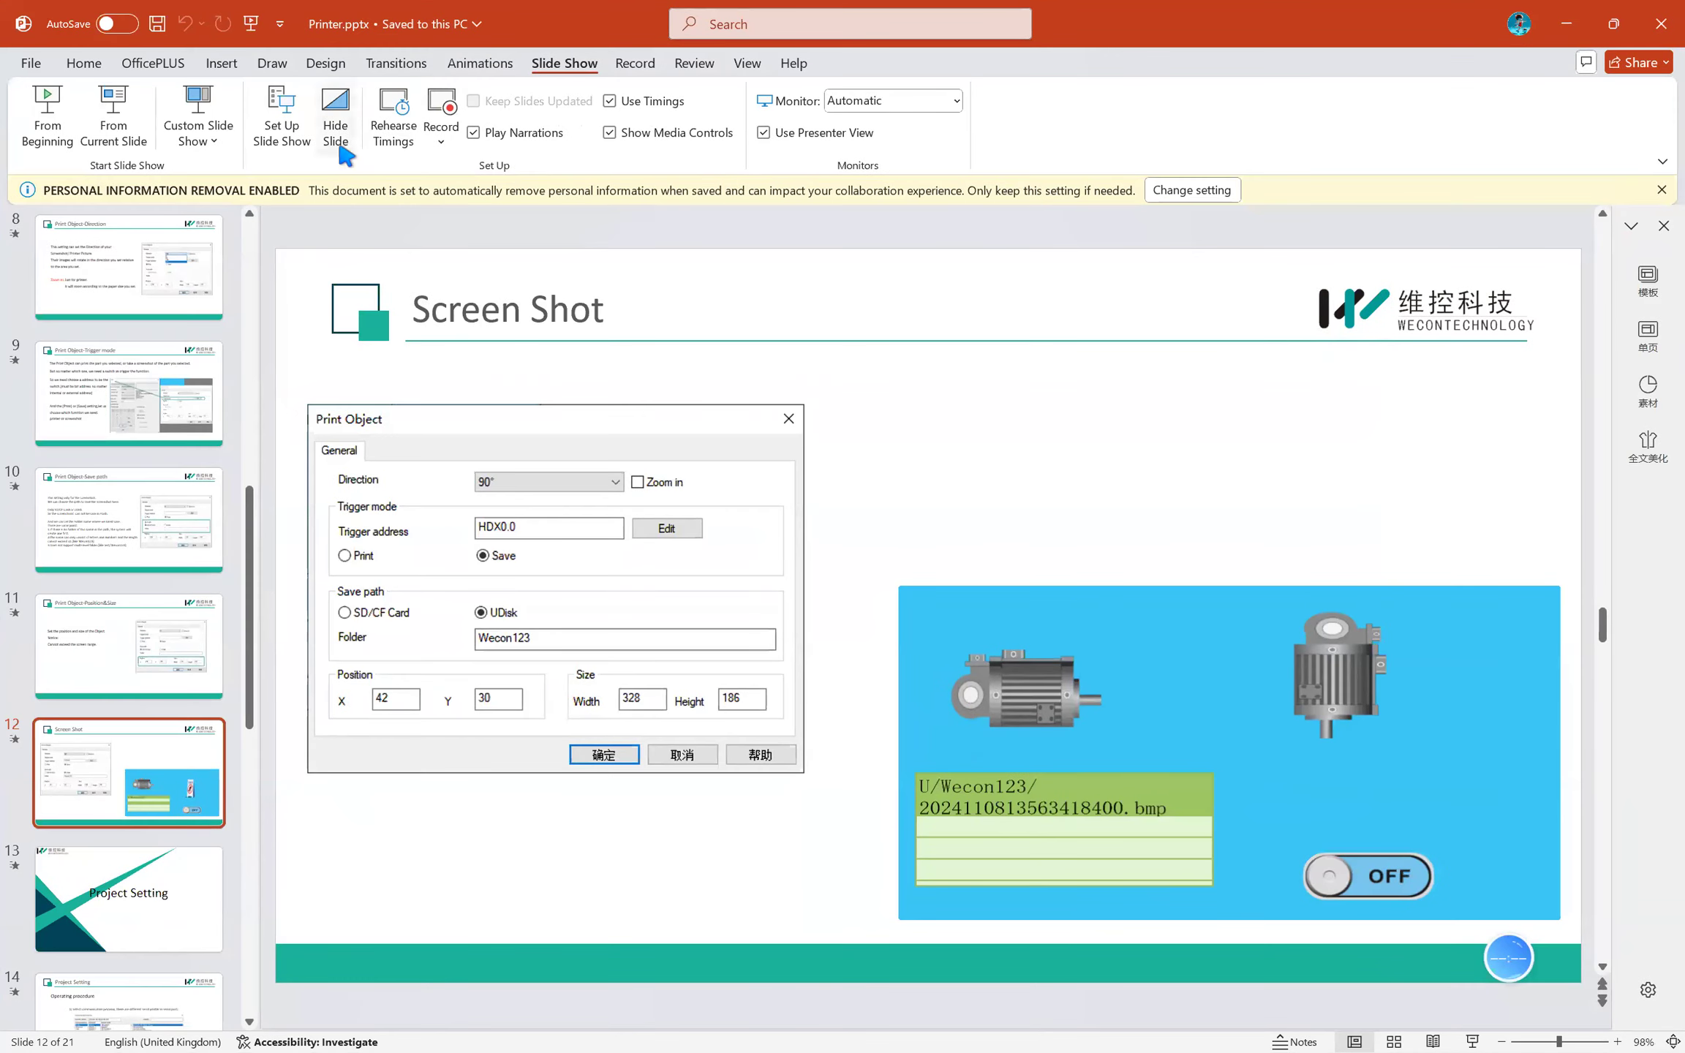
{"action": "left_click", "coordinate": [93, 108]}
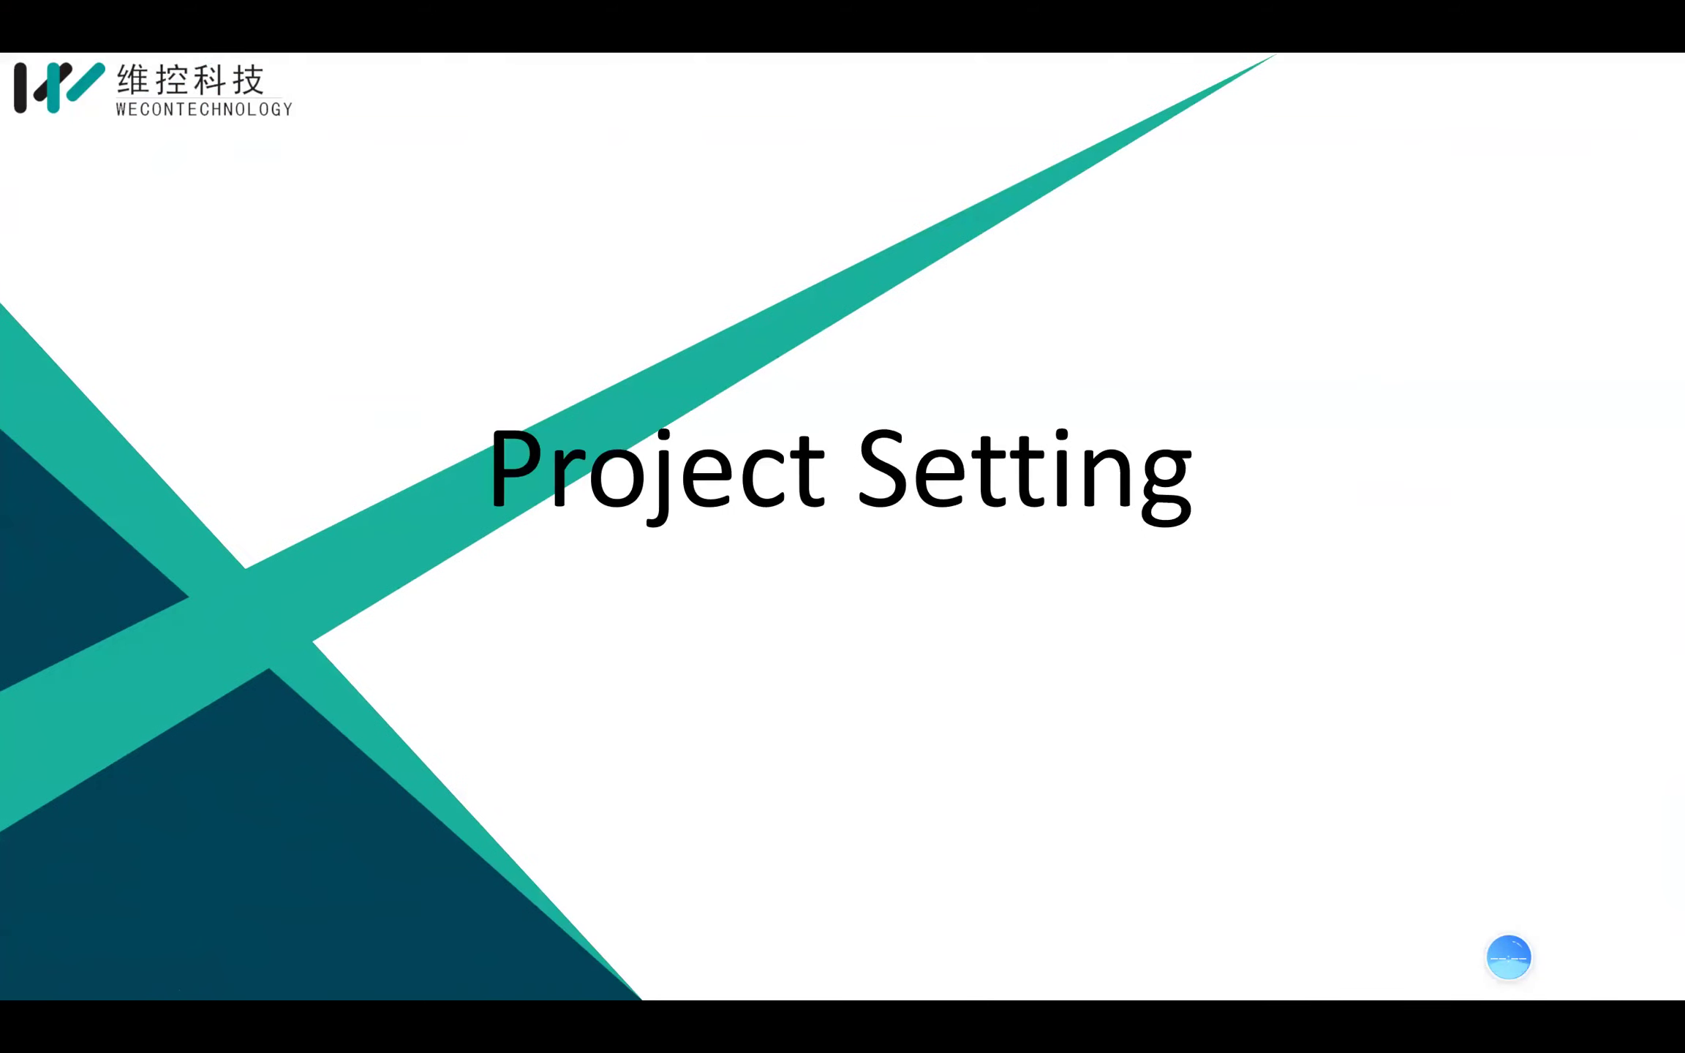
{"action": "key", "text": "Right"}
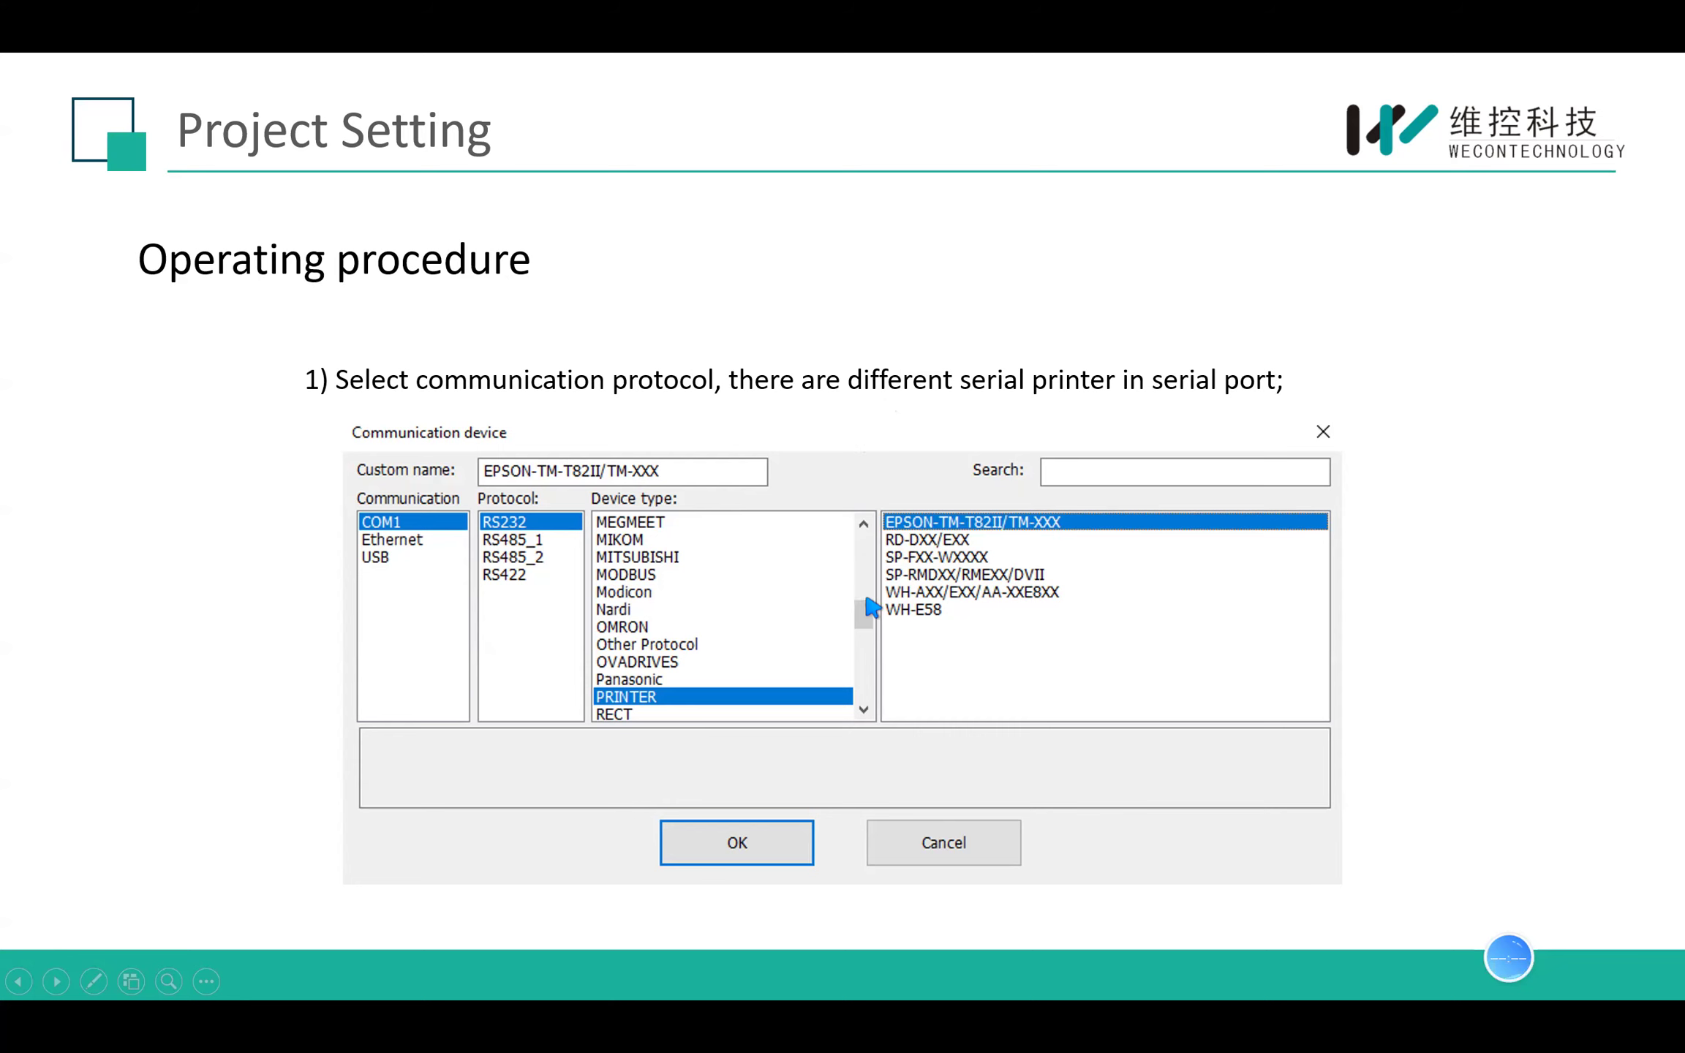
{"action": "left_click", "coordinate": [950, 616]}
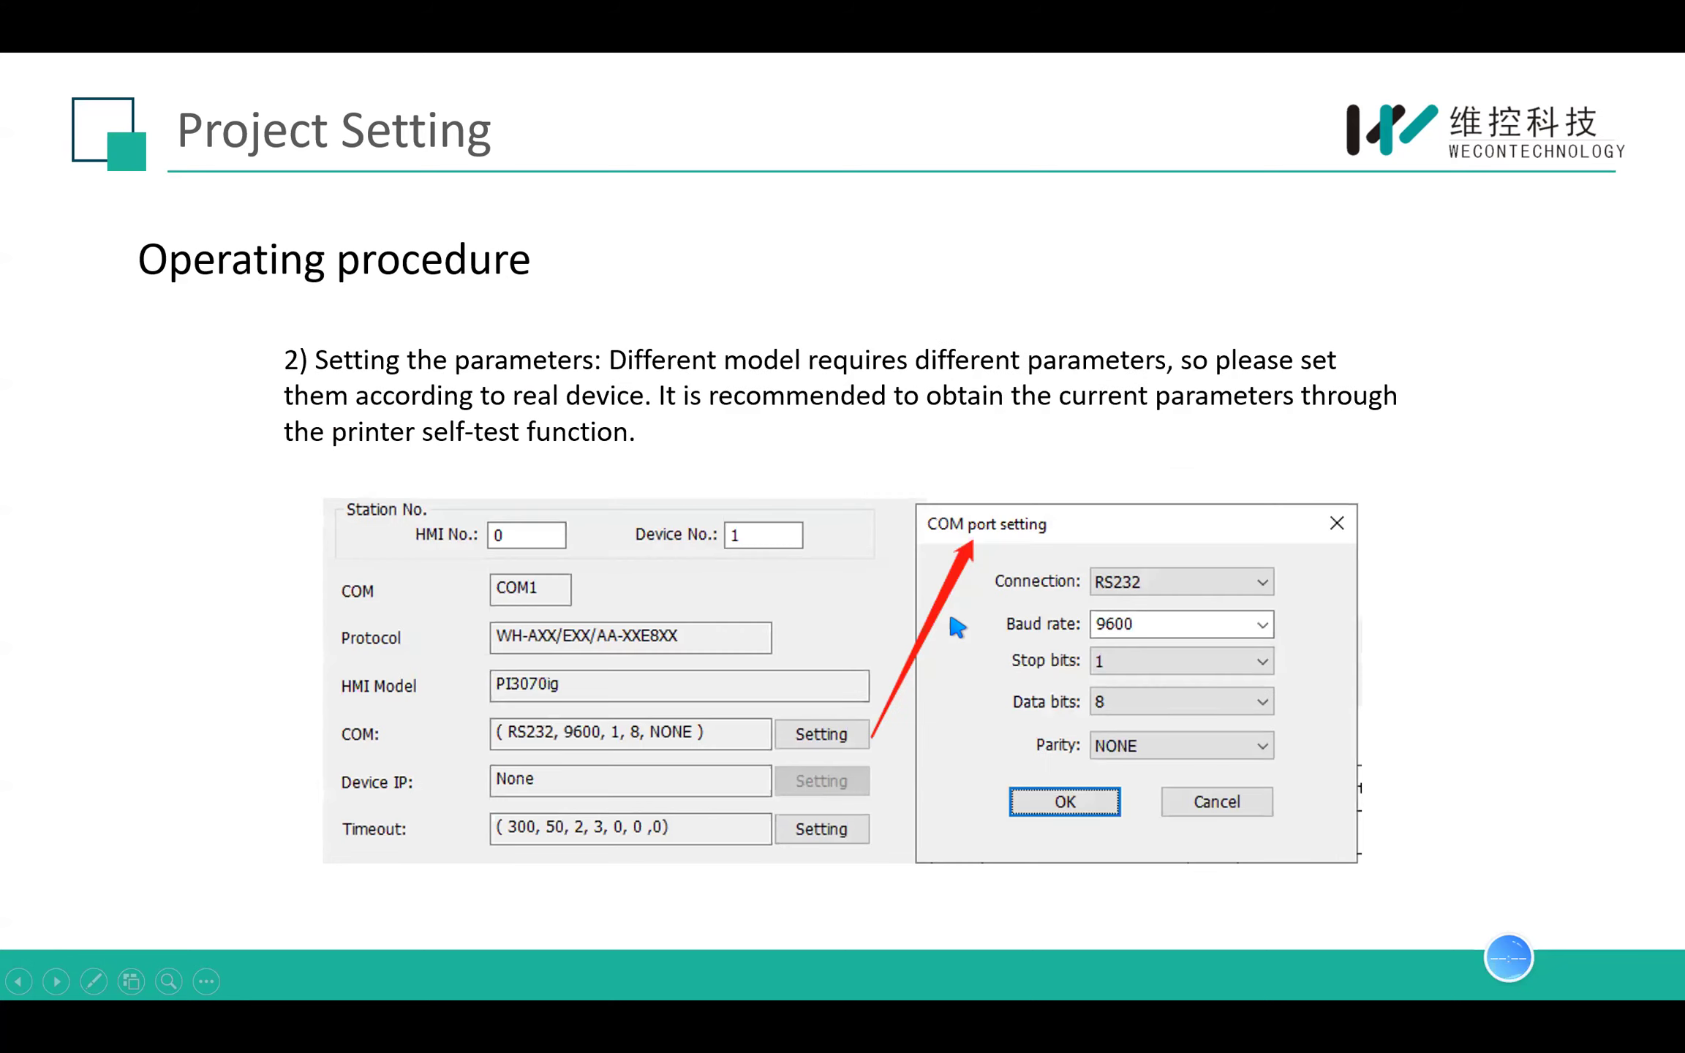
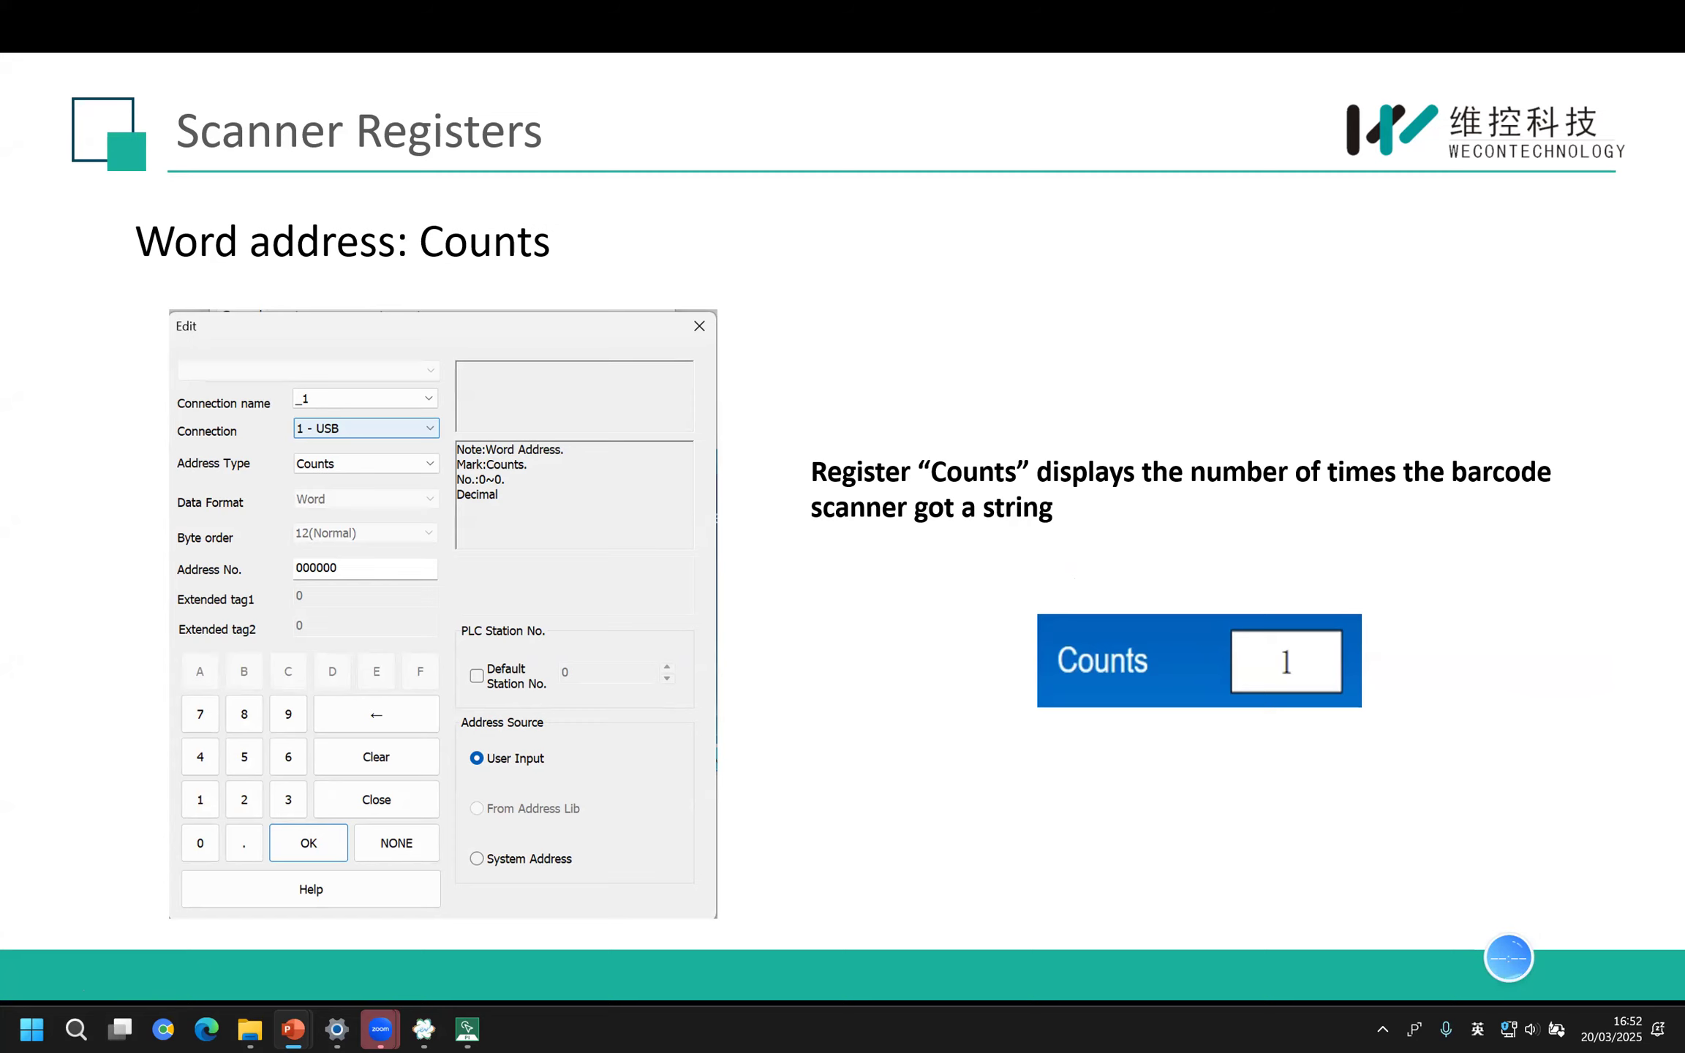
Step: Advance the scanner presentation past the Reset register slide to the Scanner Demo slide and end the slide show
{"action": "key", "text": "Right"}
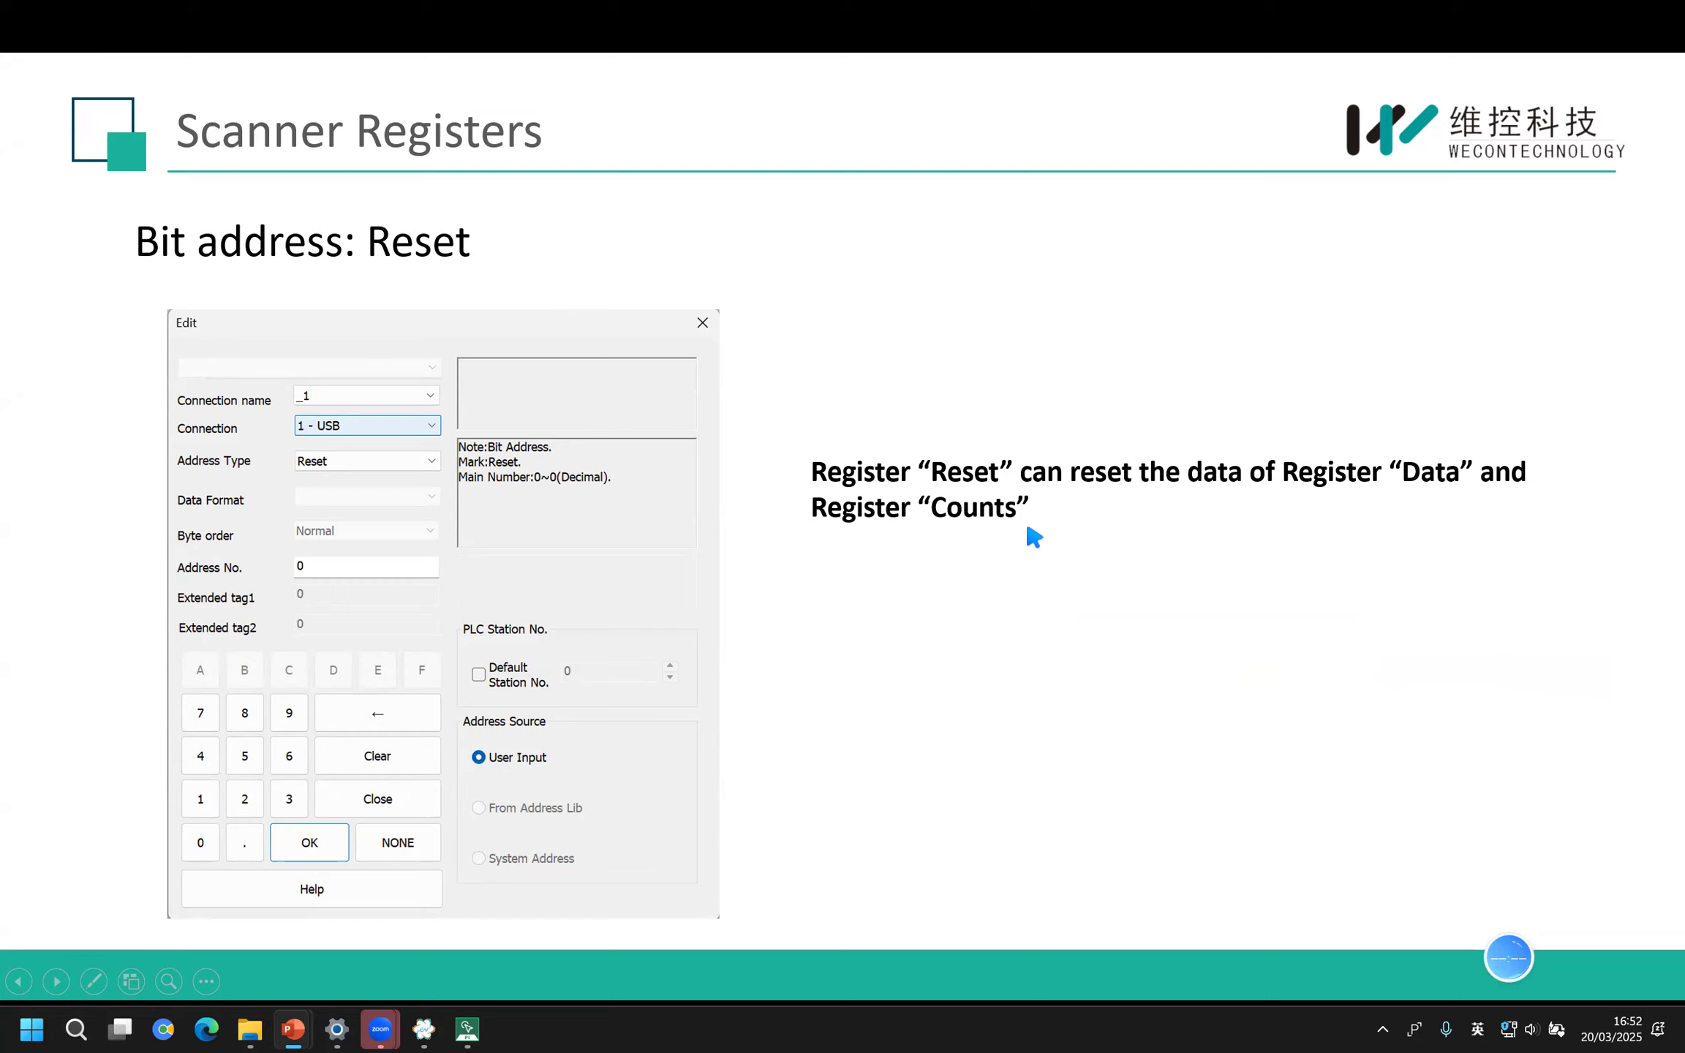
{"action": "key", "text": "Right"}
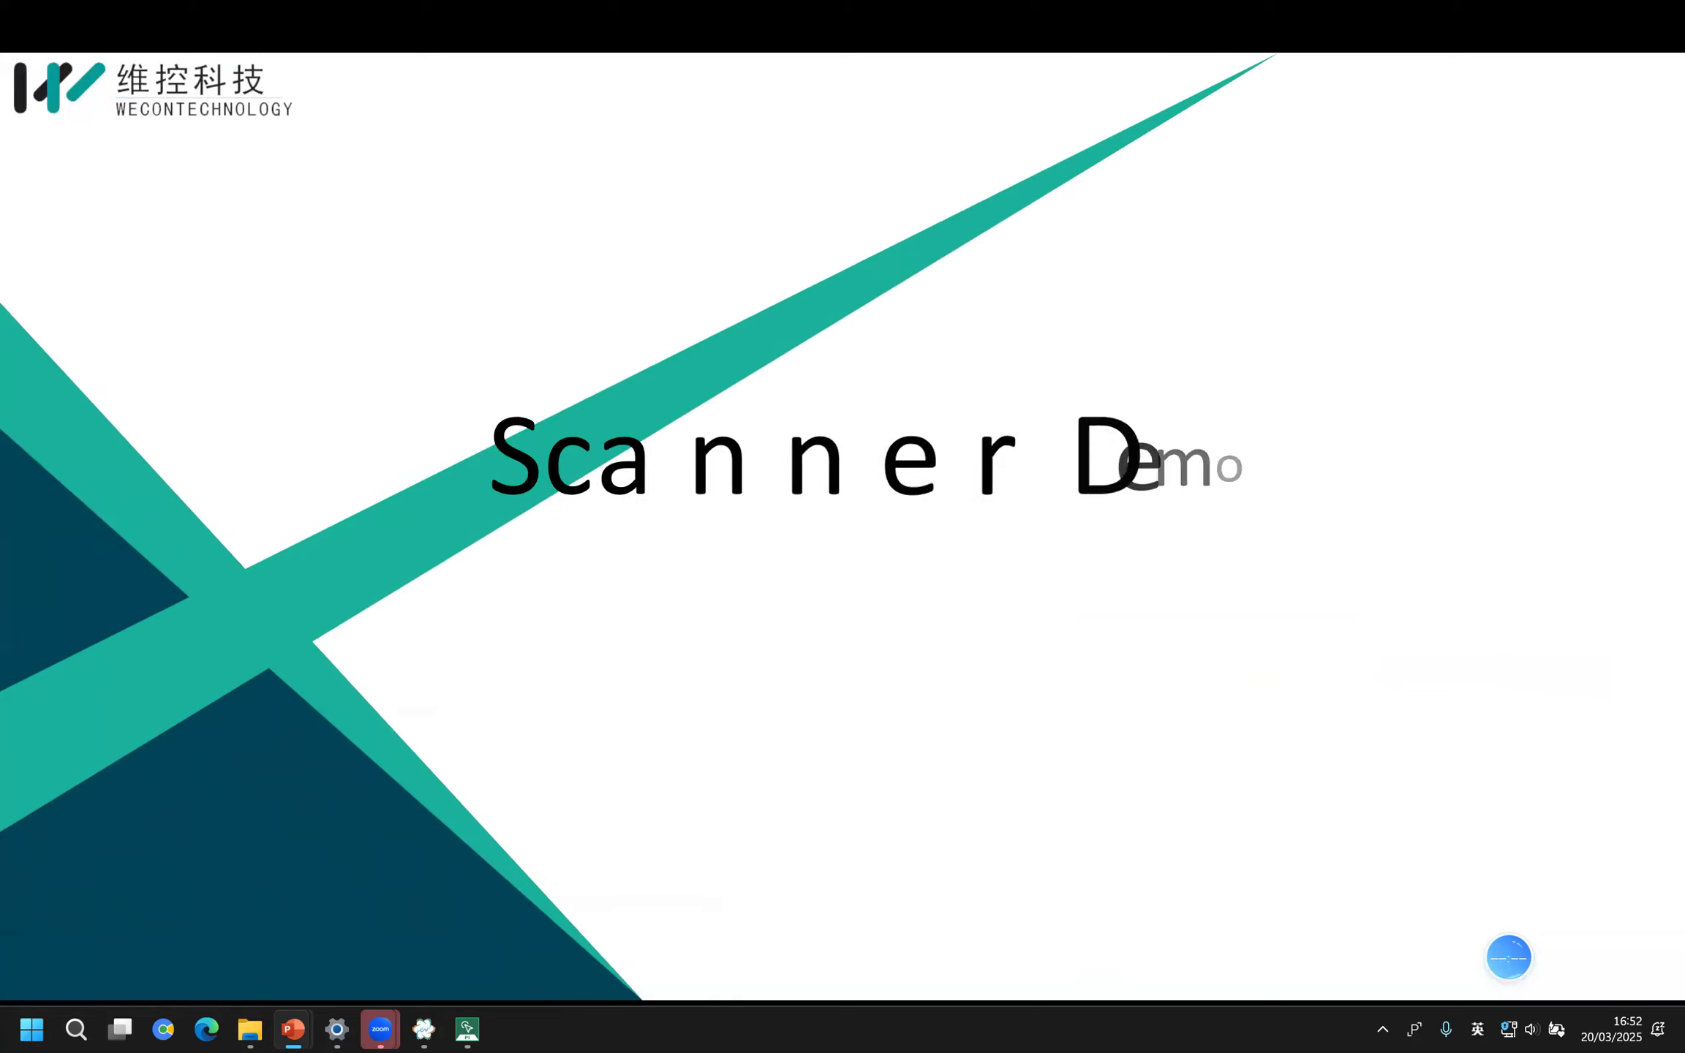
{"action": "key", "text": "Right"}
{"action": "right_click", "coordinate": [1034, 538]}
{"action": "left_click", "coordinate": [1079, 927]}
{"action": "mouse_move", "coordinate": [249, 1029]}
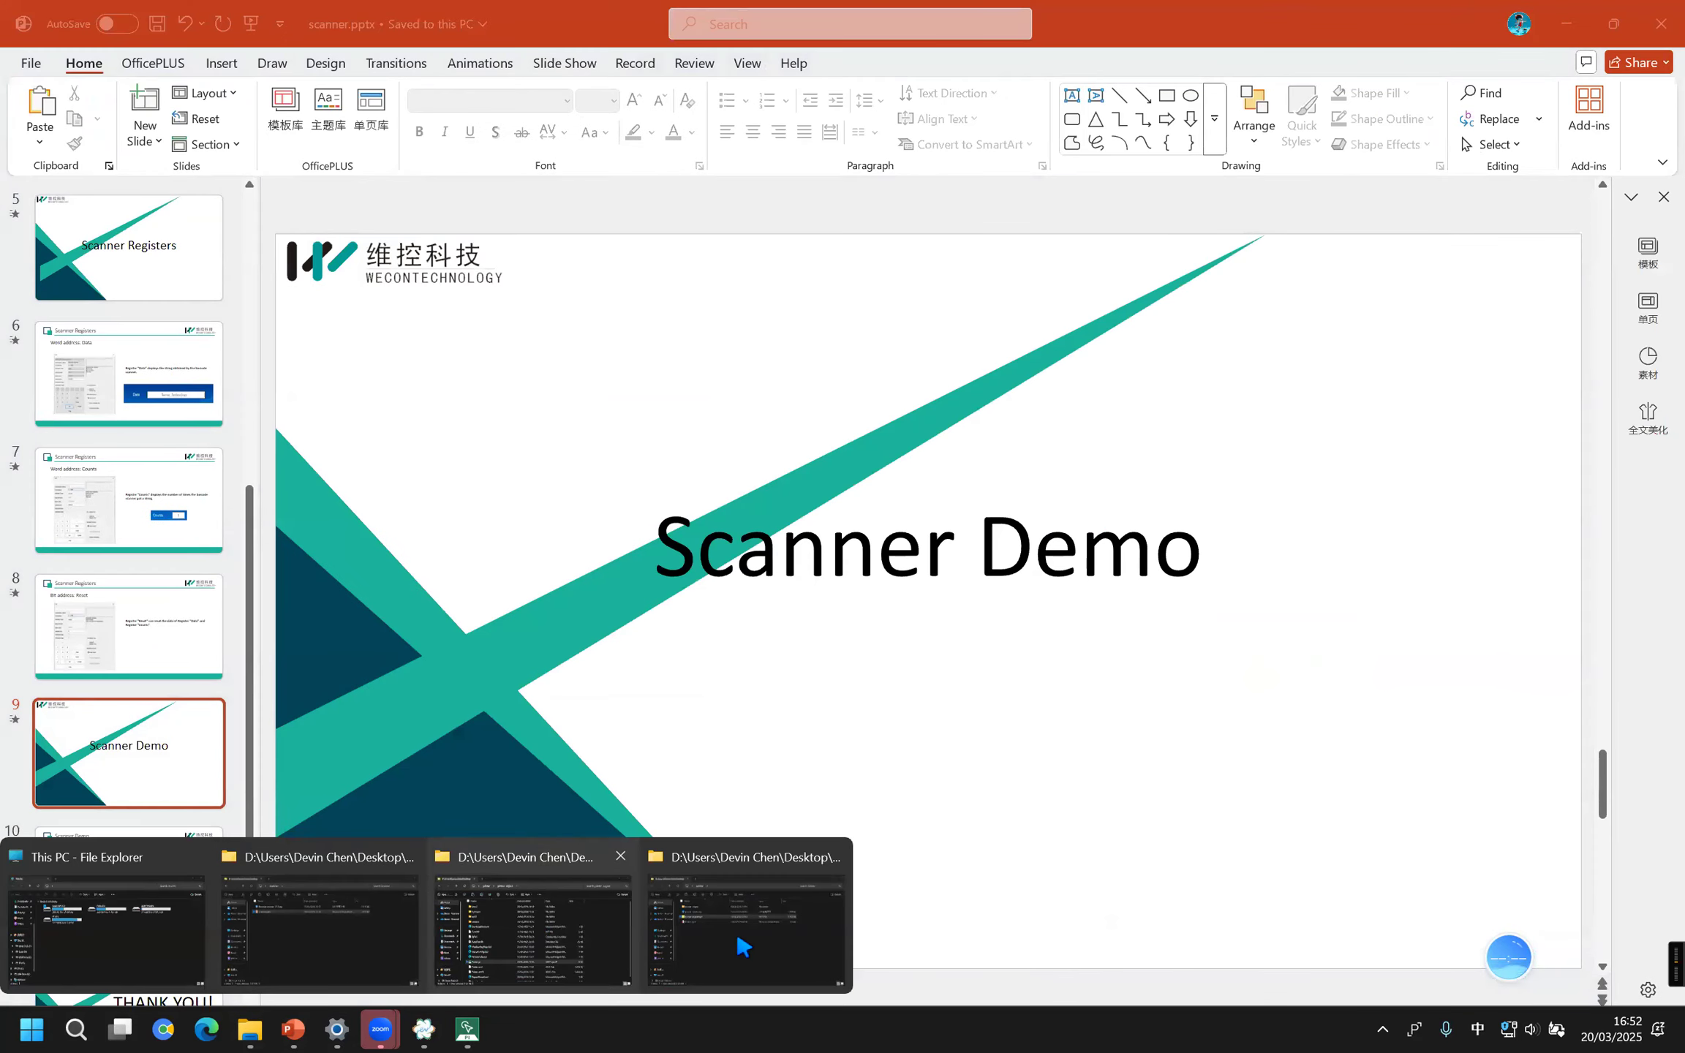
Step: Check the printer folder in File Explorer, show the desktop and open the Scanner folder
{"action": "left_click", "coordinate": [744, 940]}
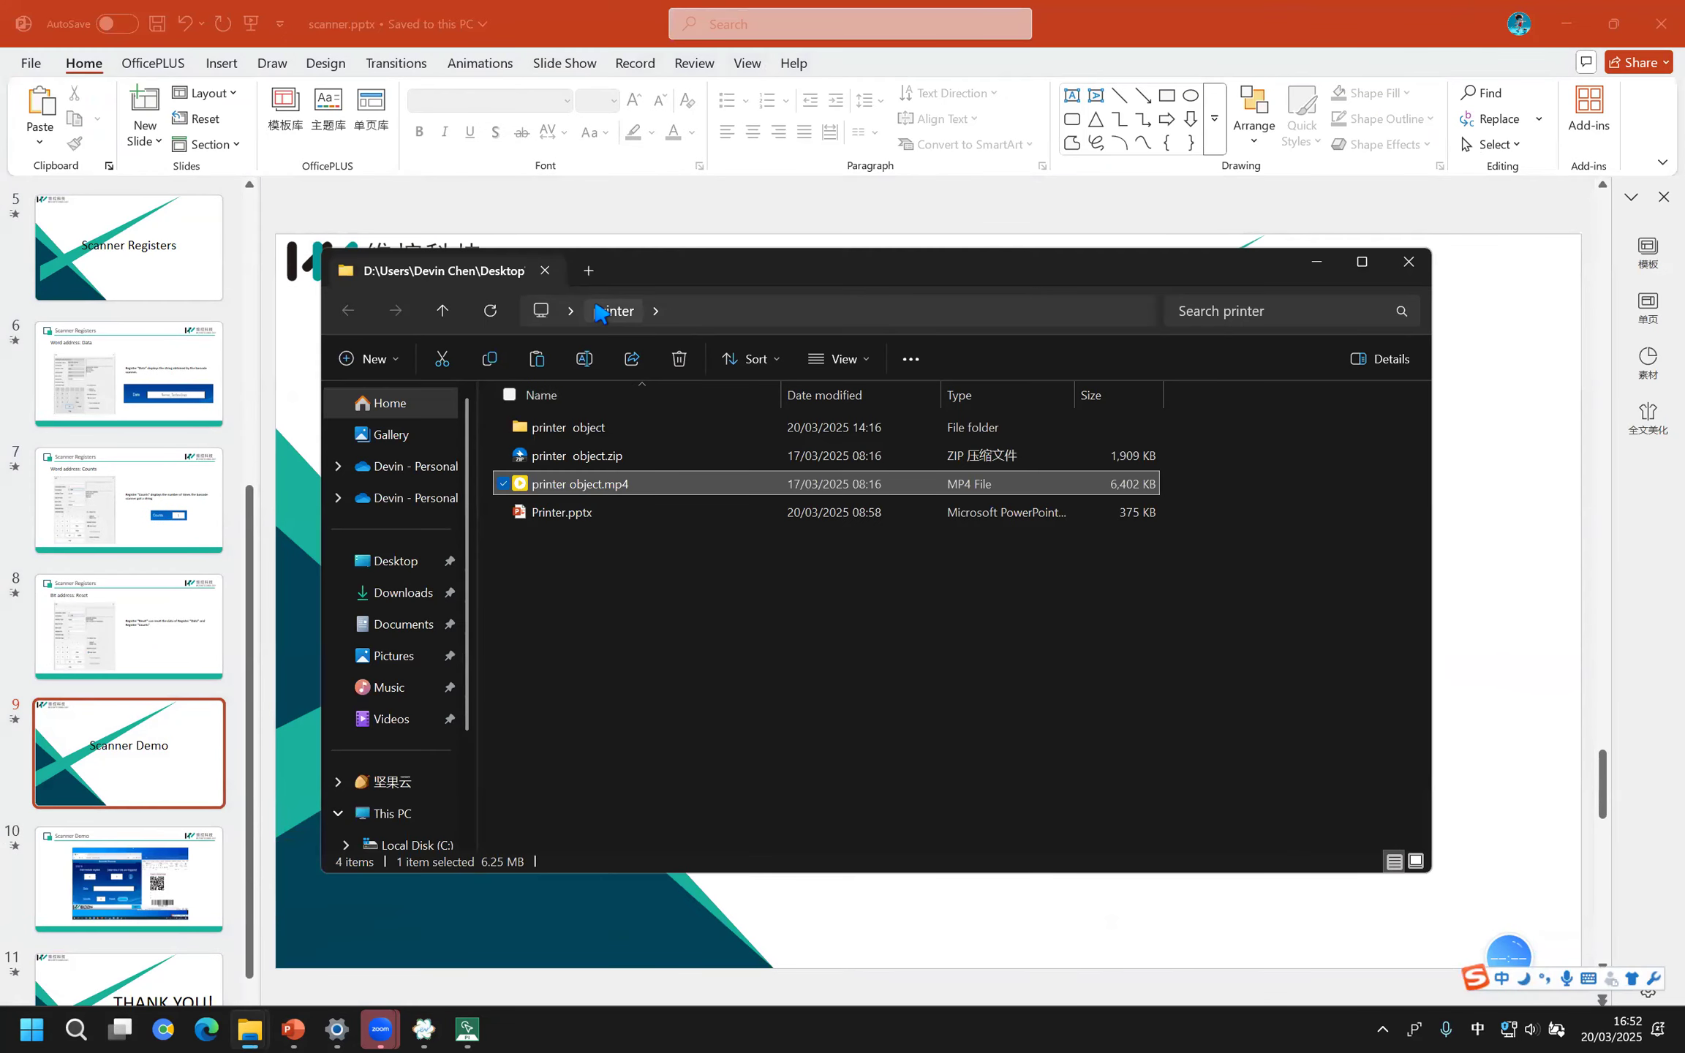
{"action": "left_click", "coordinate": [570, 311]}
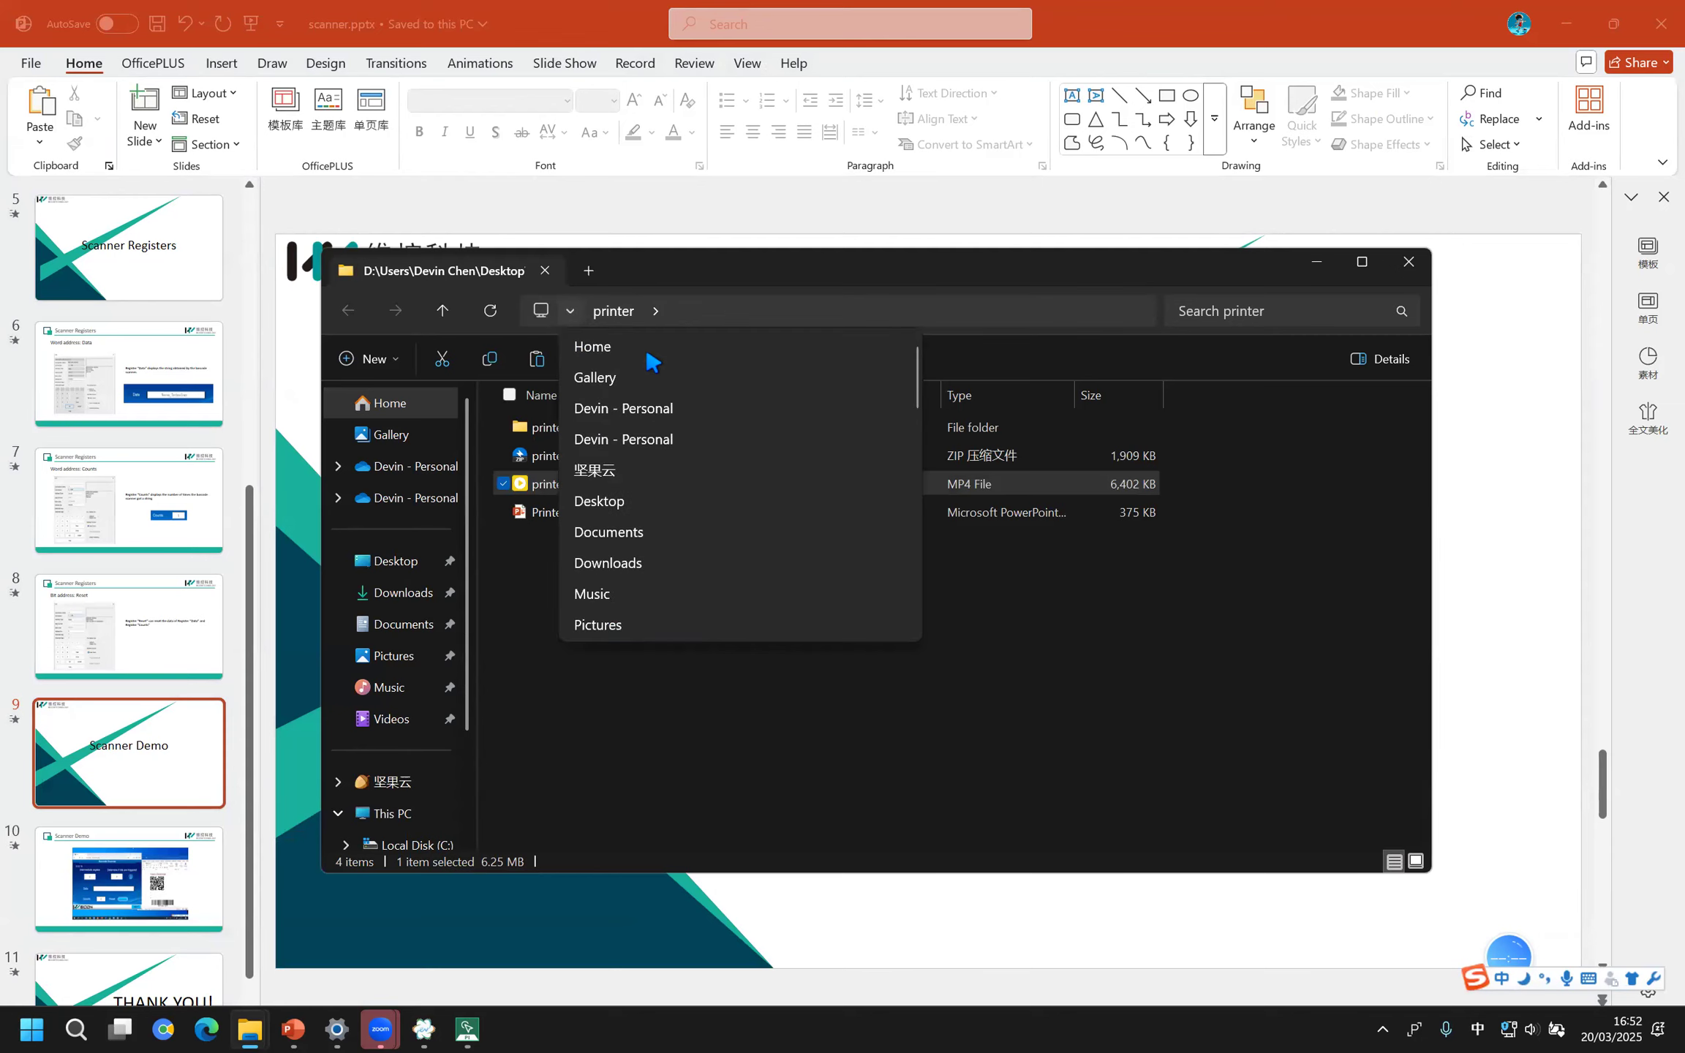
{"action": "left_click", "coordinate": [943, 676]}
{"action": "left_click", "coordinate": [1682, 1029]}
{"action": "double_click", "coordinate": [117, 754]}
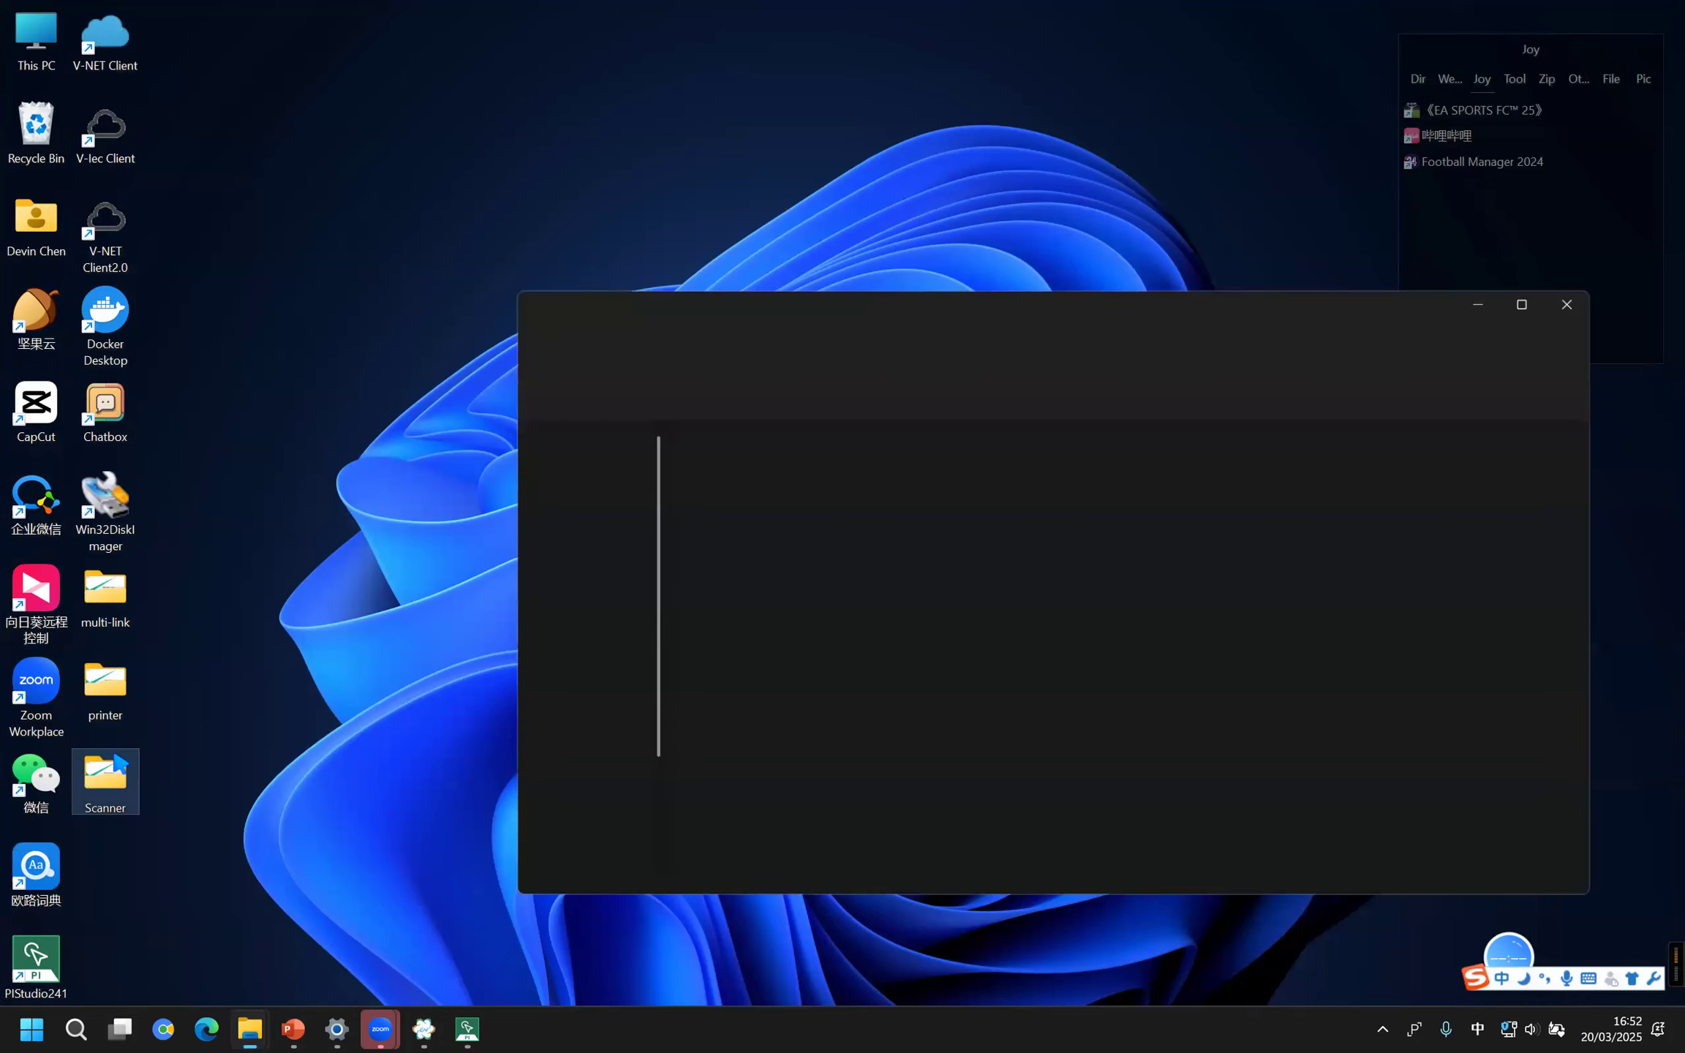
Step: Extract Barcode scanner V1.0.zip into the Scanner folder and open the Barcode scanner.pi project in PIStudio
{"action": "left_click", "coordinate": [774, 439]}
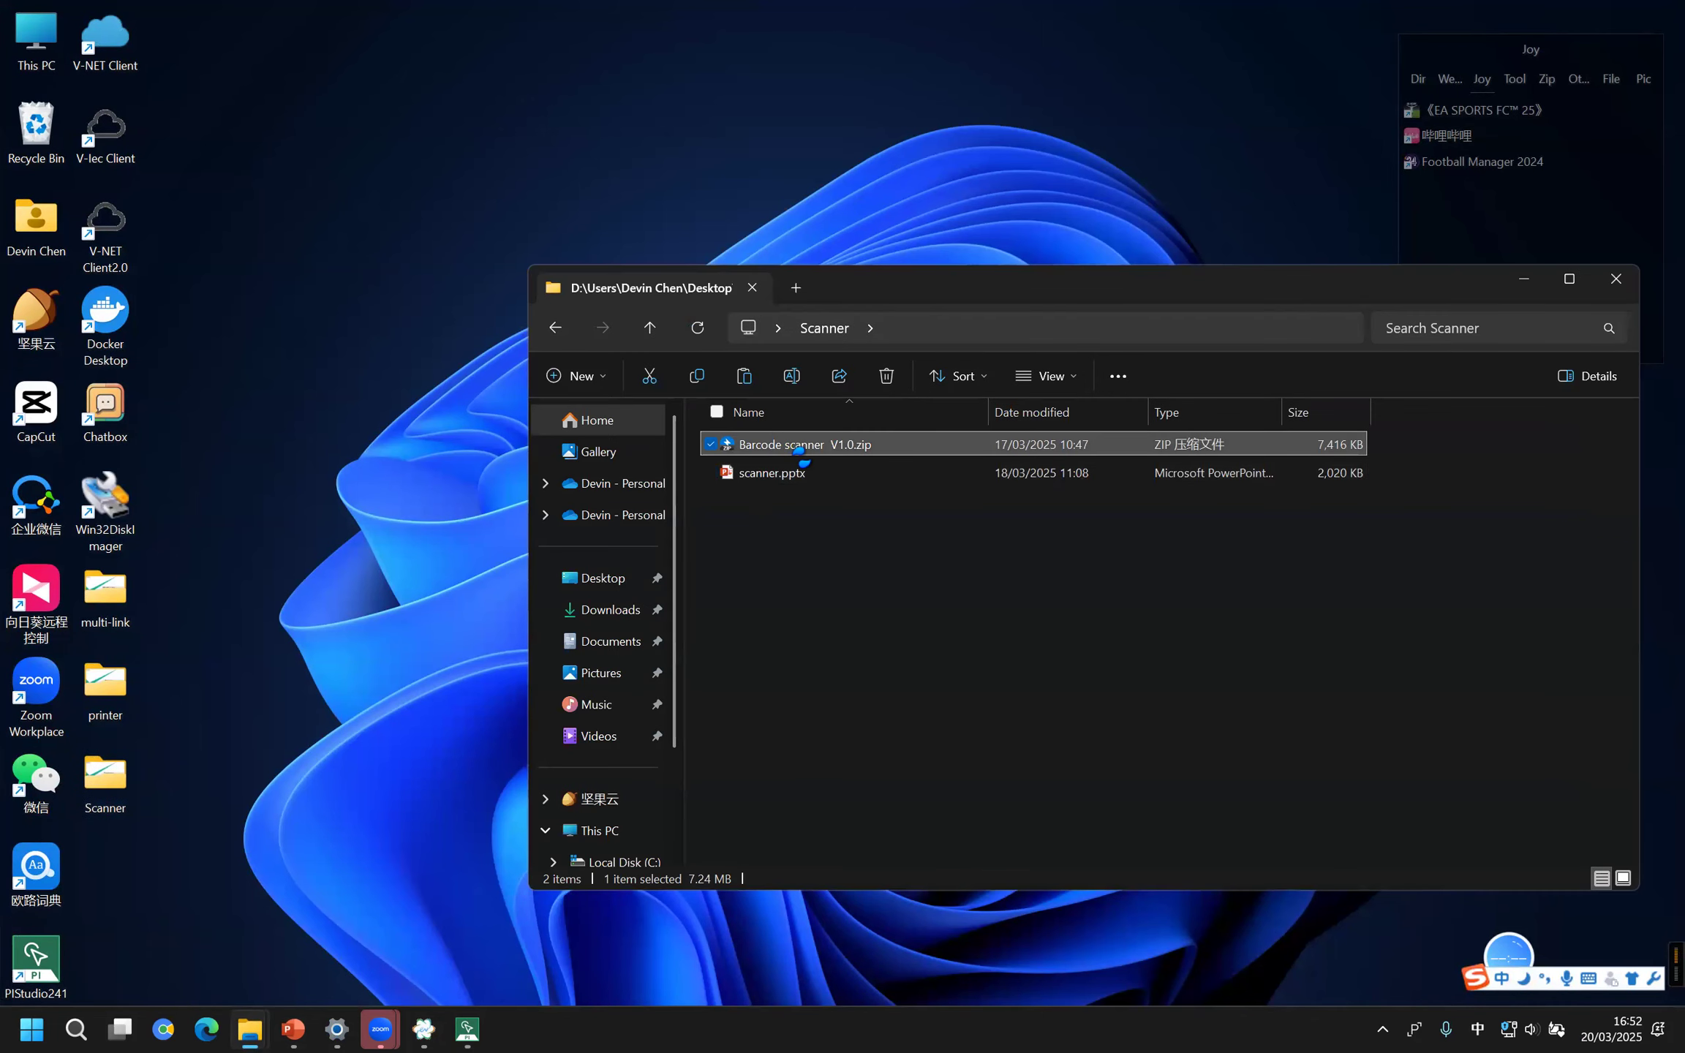
{"action": "right_click", "coordinate": [801, 452]}
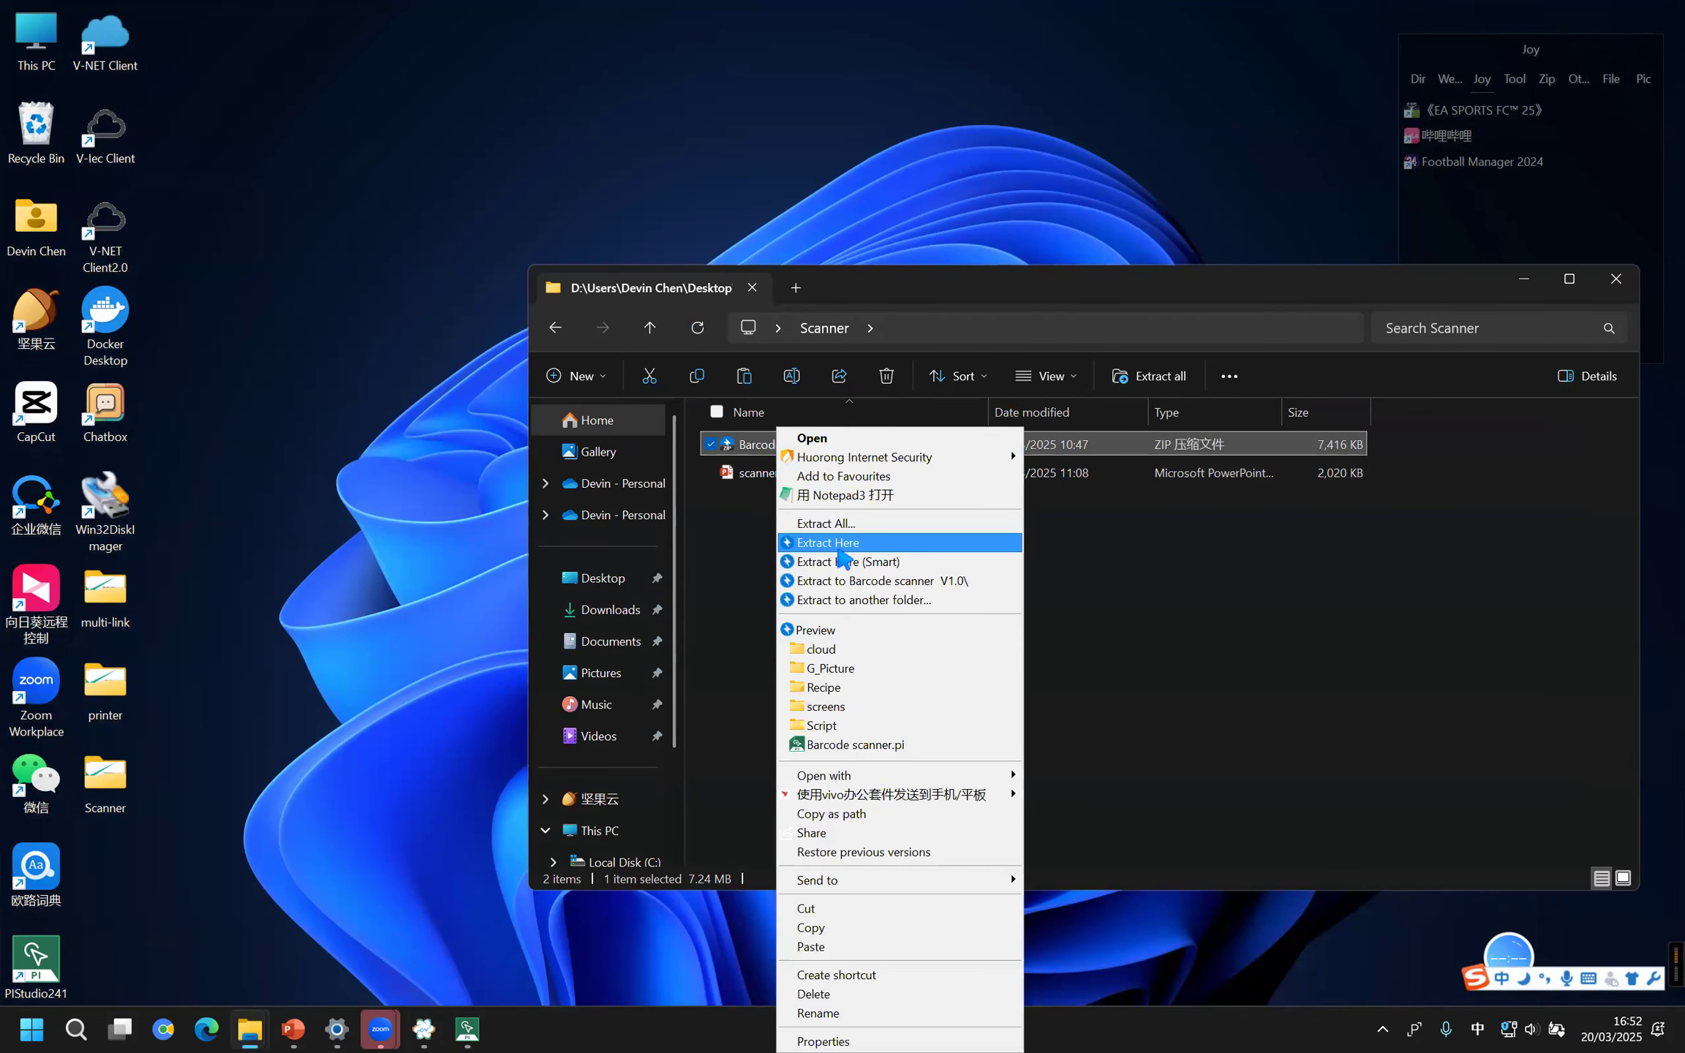
{"action": "left_click", "coordinate": [850, 542]}
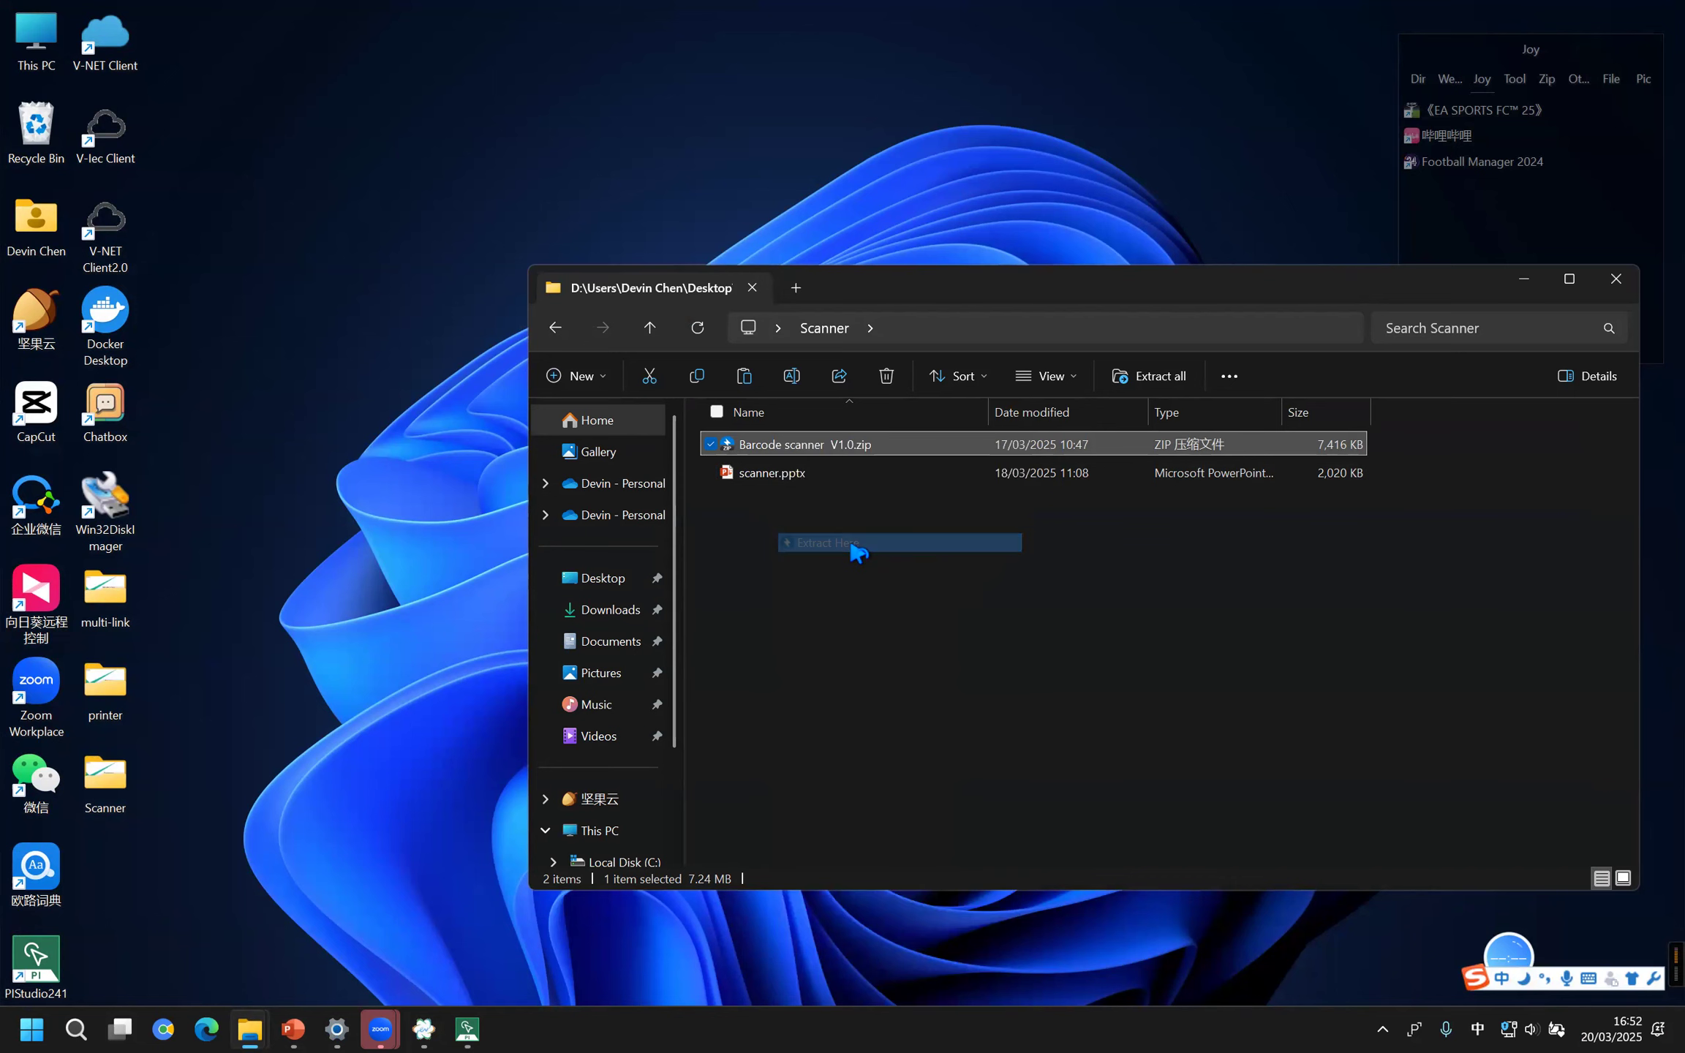
{"action": "left_click", "coordinate": [819, 616]}
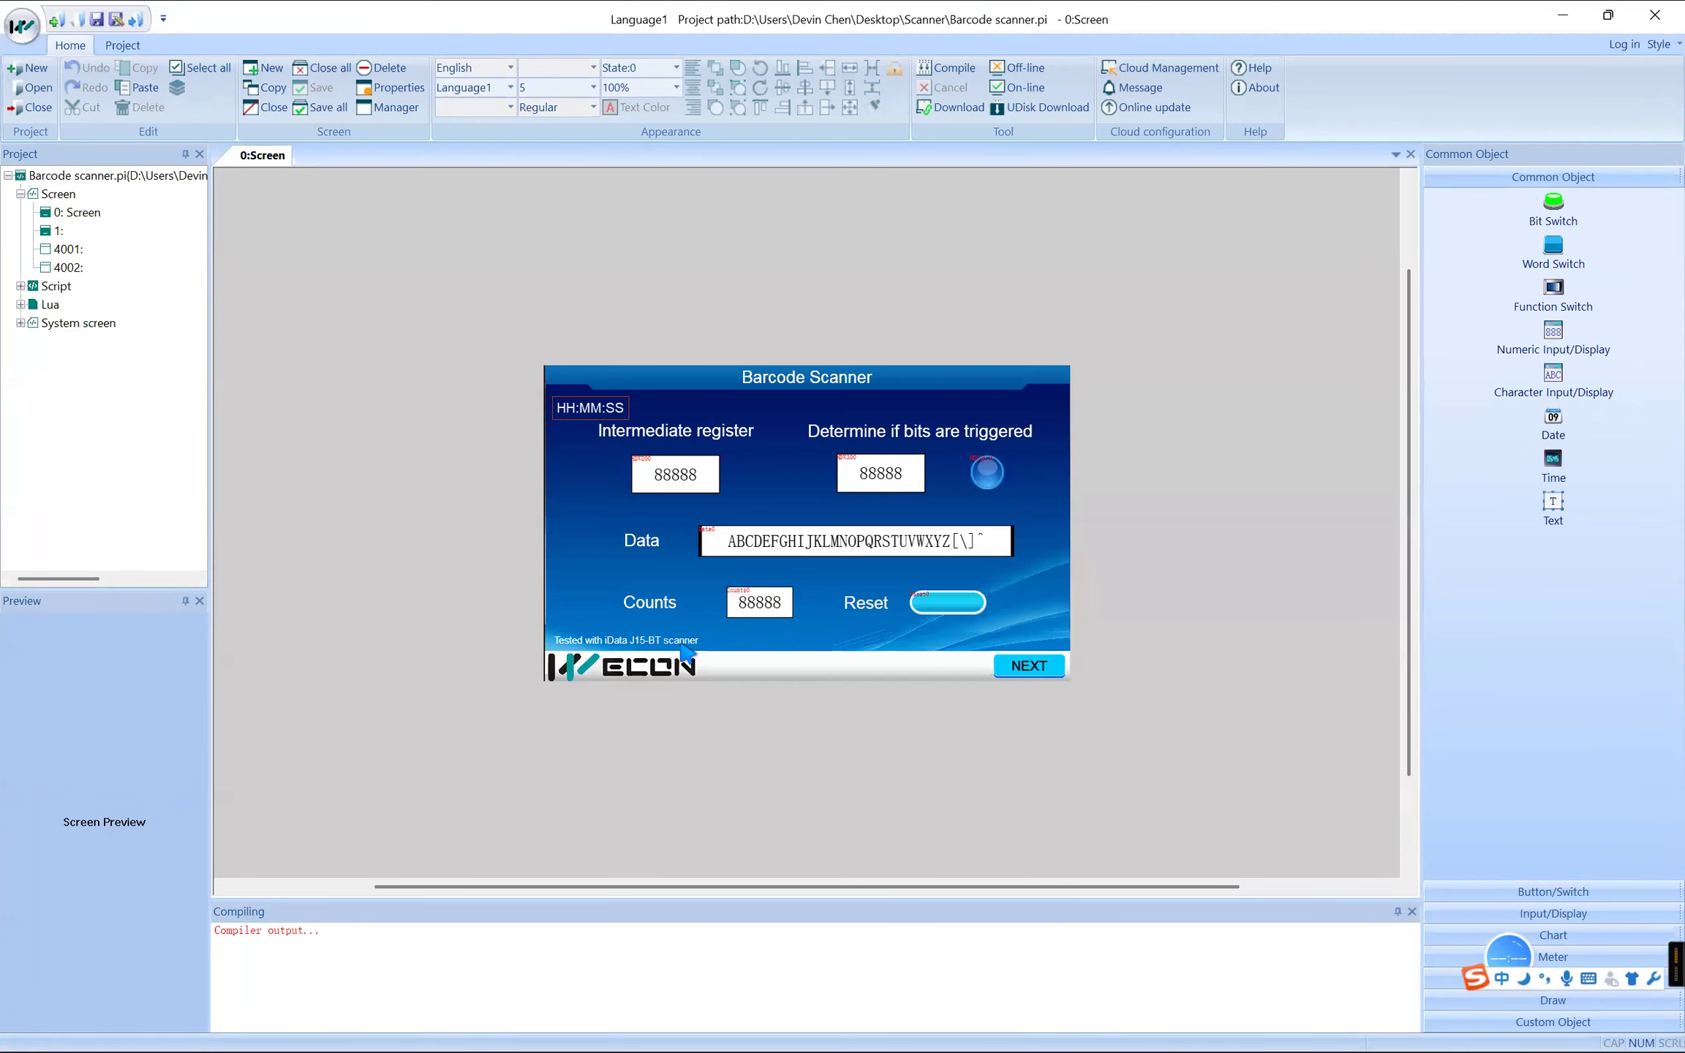
Step: Examine the Data character display's general settings and its read address configuration on 0:Screen without changing them
{"action": "scroll", "coordinate": [691, 641], "scroll_direction": "up", "scroll_amount": 2, "text": "ctrl"}
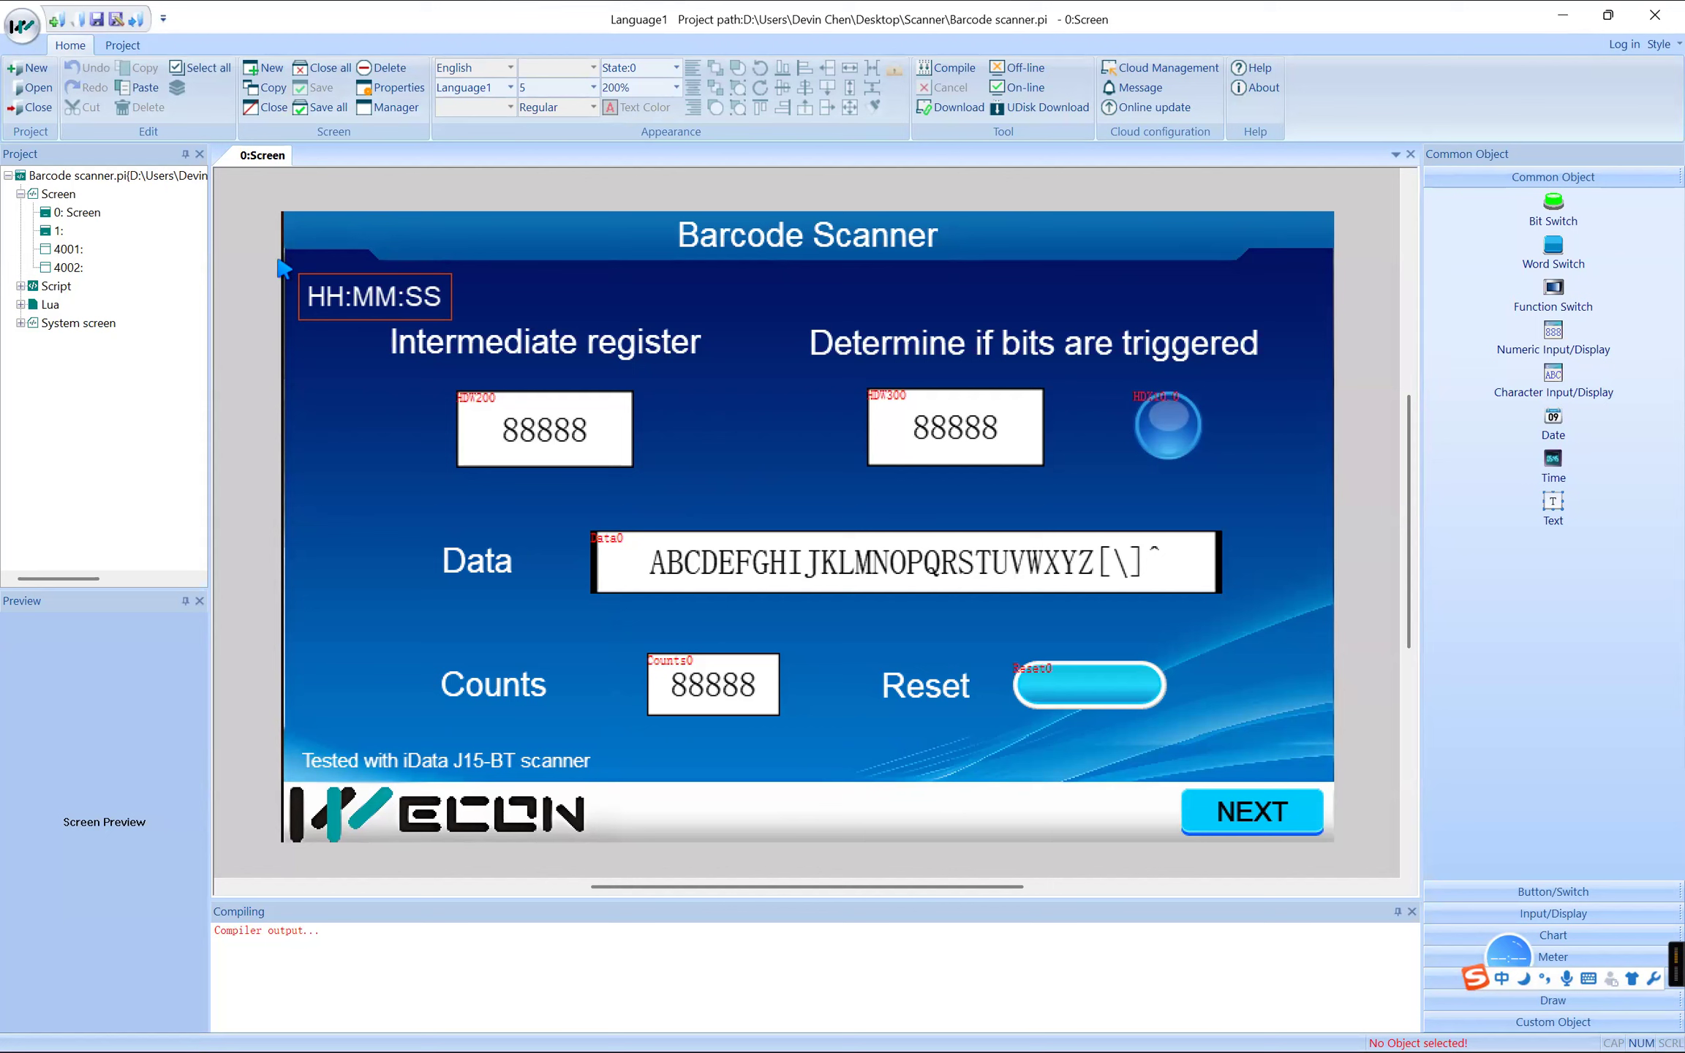
{"action": "double_click", "coordinate": [869, 572]}
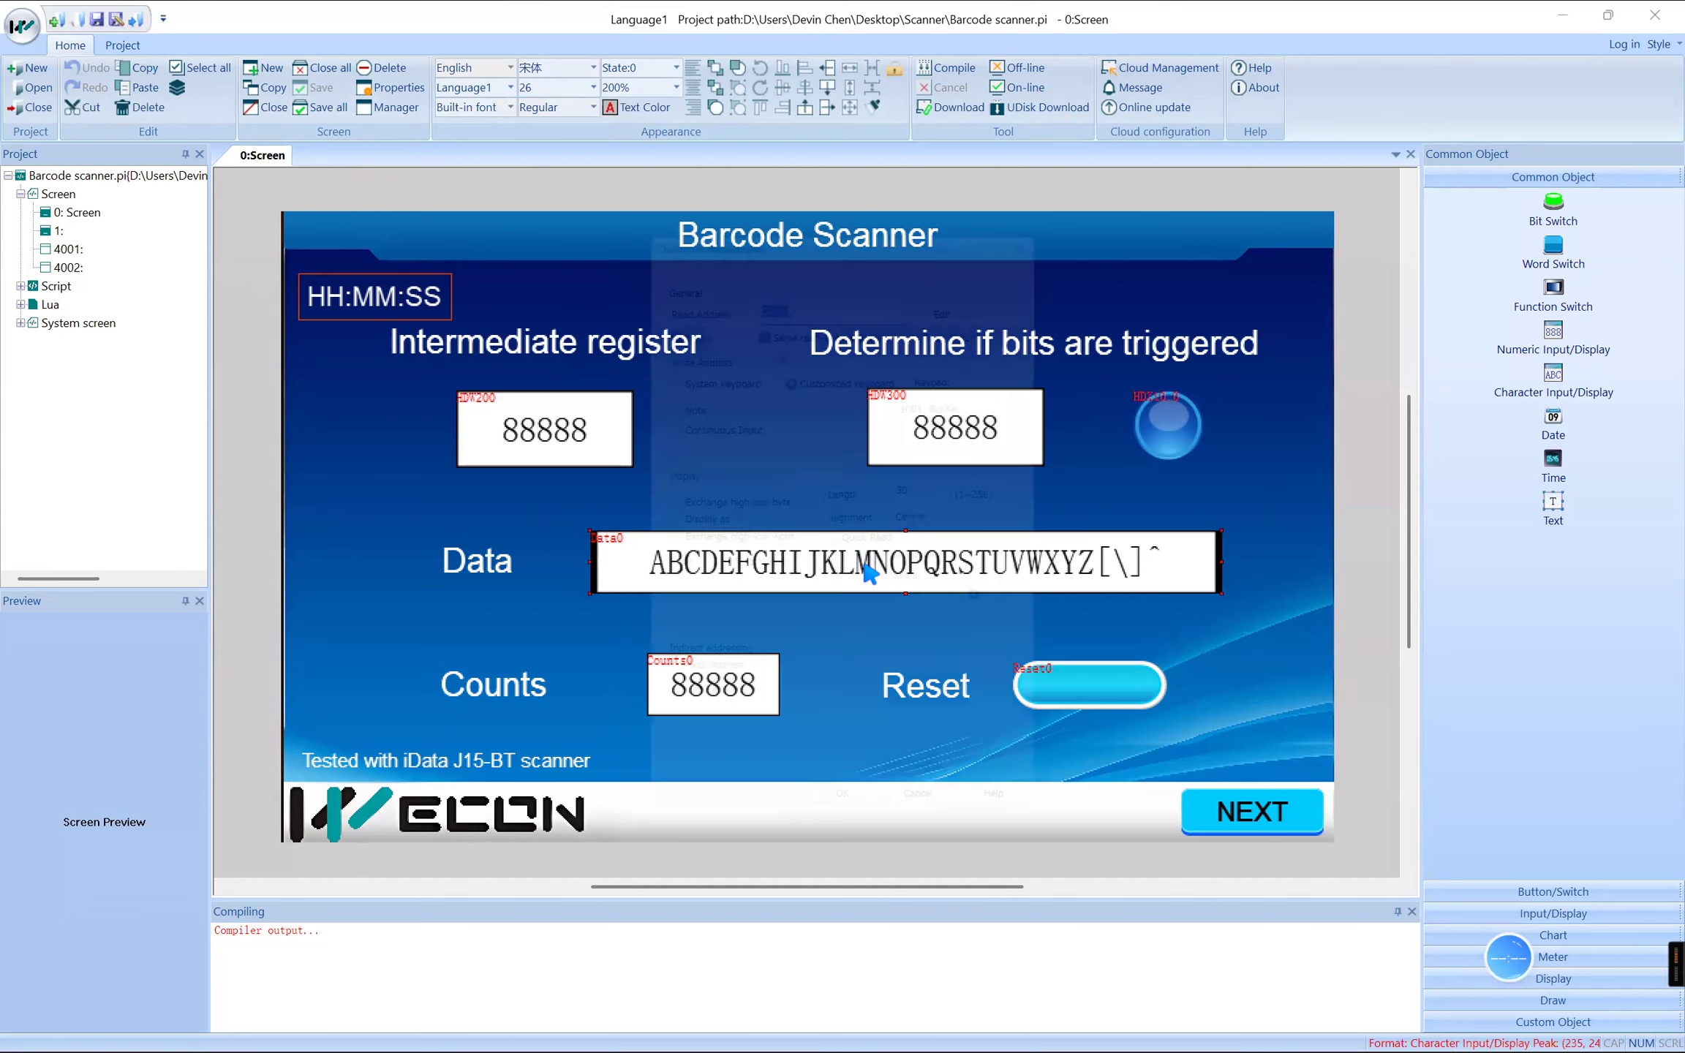
{"action": "left_click_drag", "start_coordinate": [754, 275], "coordinate": [796, 274]}
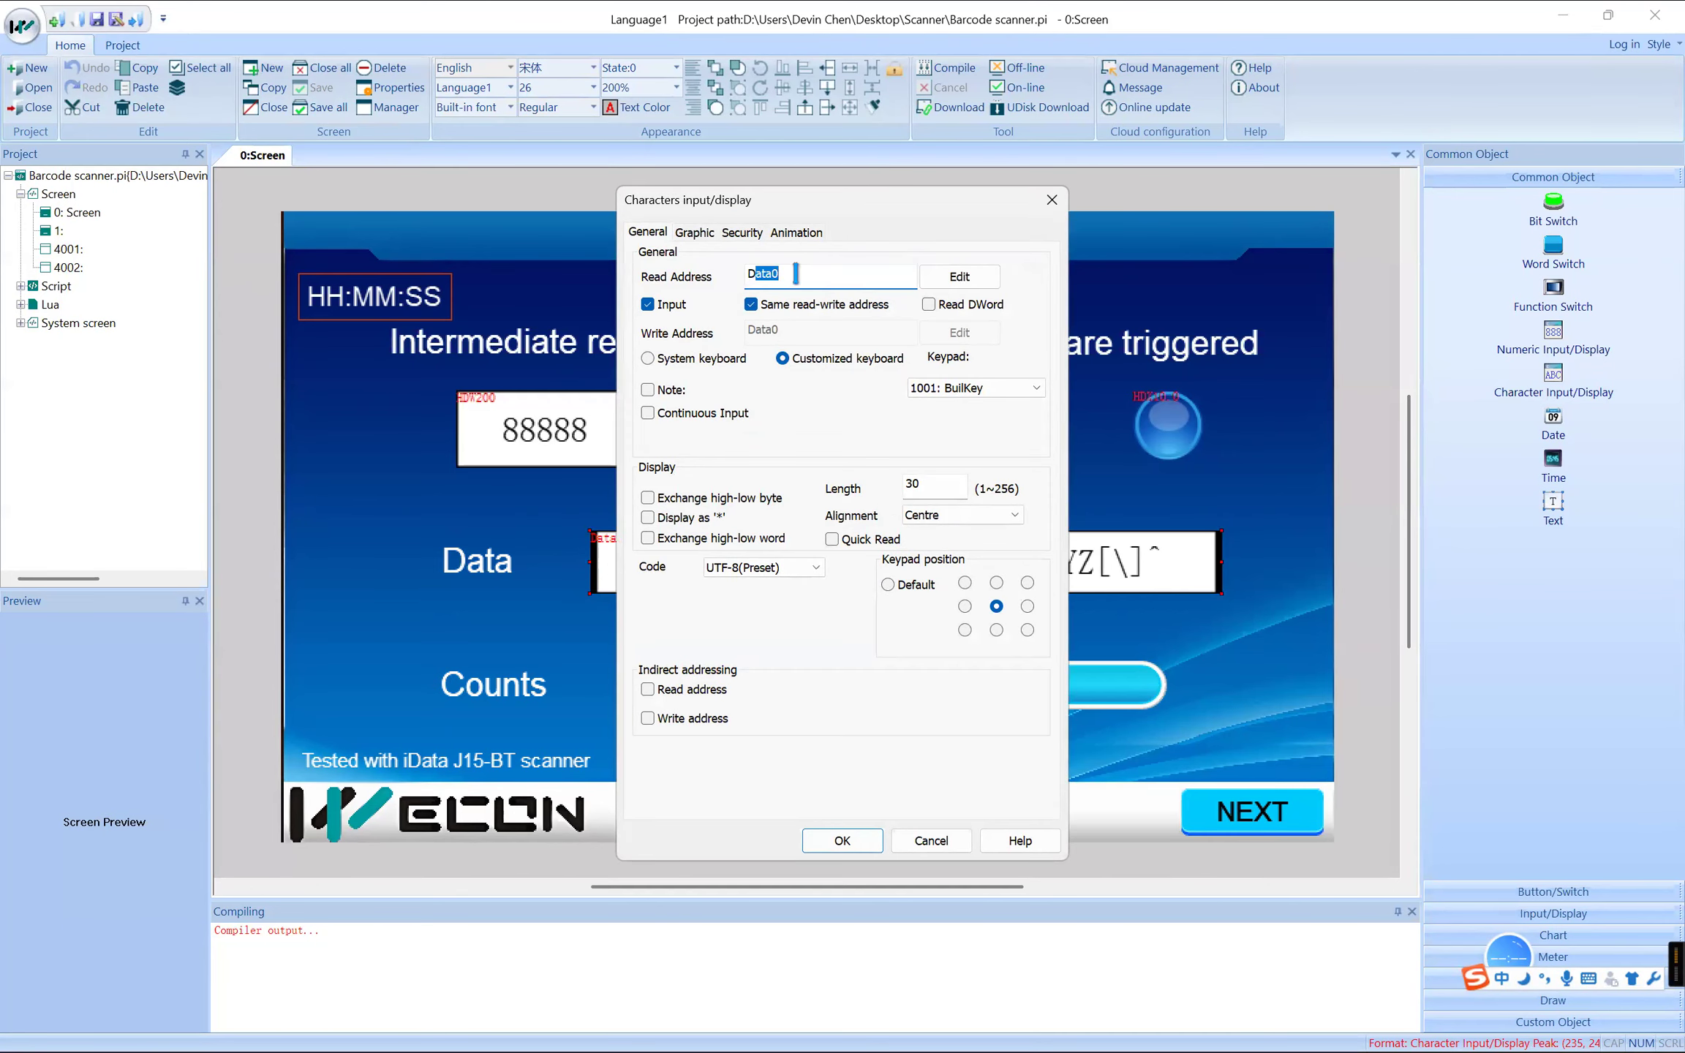
{"action": "left_click", "coordinate": [1051, 205]}
{"action": "double_click", "coordinate": [841, 571]}
{"action": "left_click", "coordinate": [962, 281]}
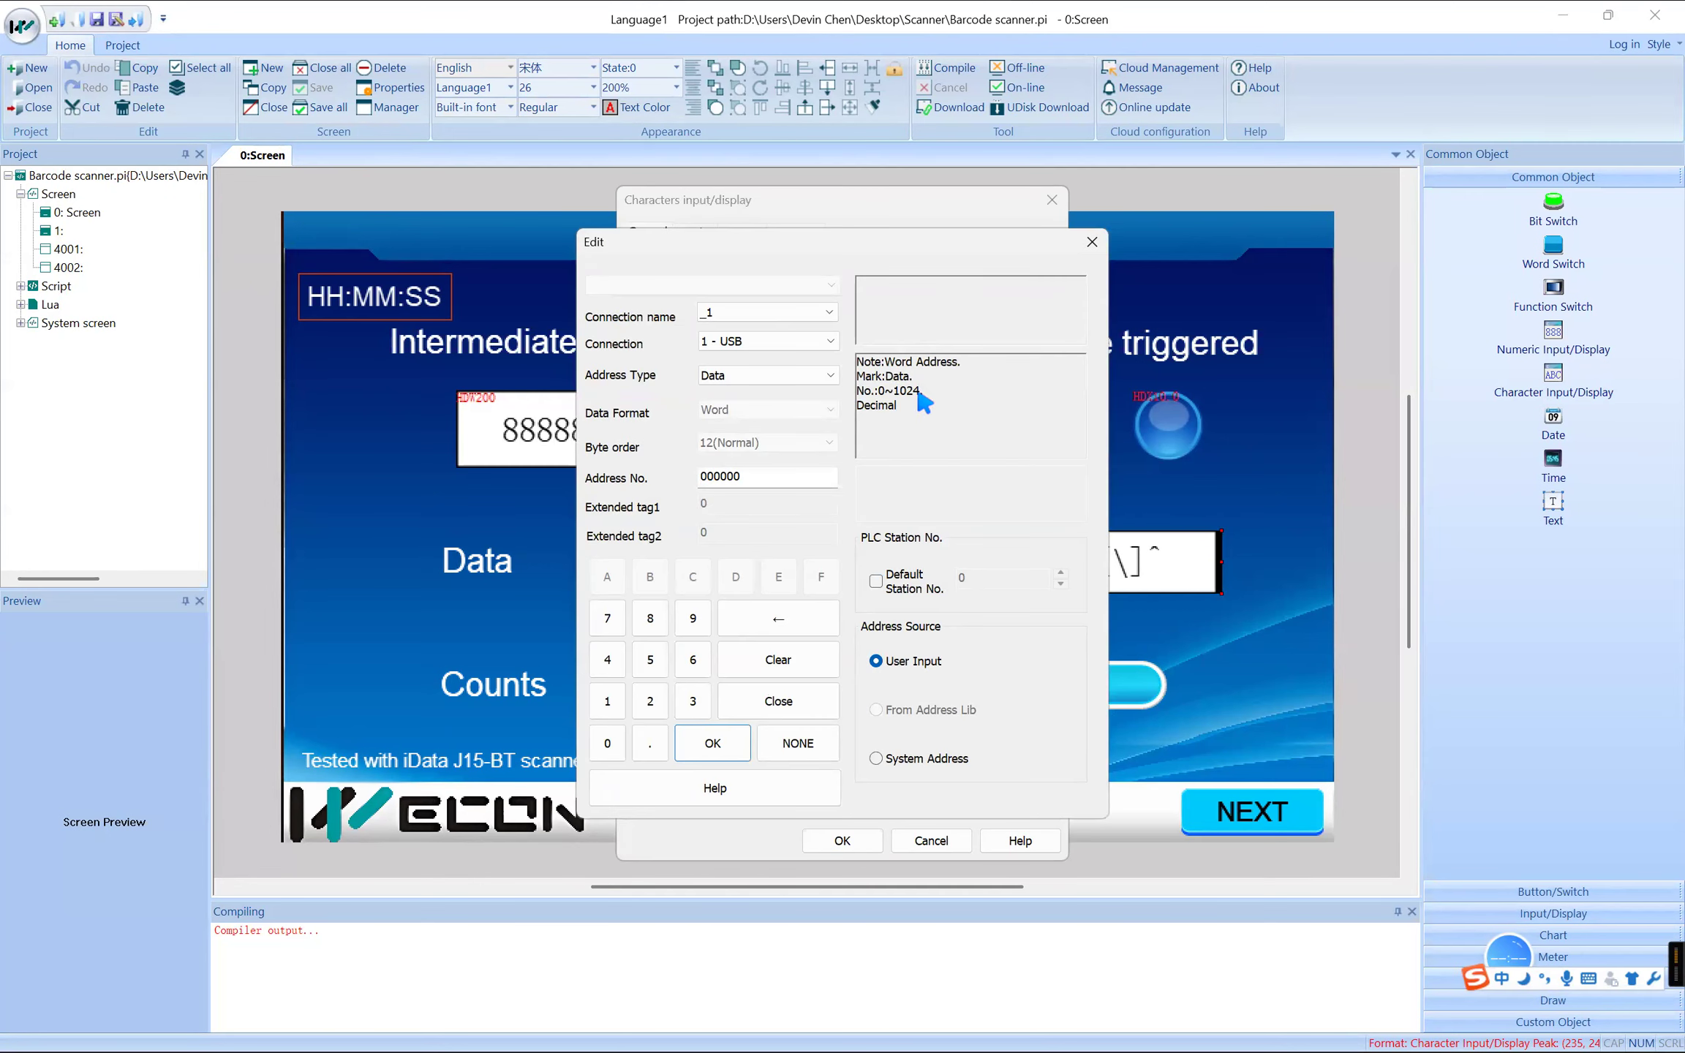
{"action": "left_click", "coordinate": [1092, 242]}
{"action": "left_click", "coordinate": [1052, 199]}
Step: Examine the address settings of the Counts numeric display and the Reset bit switch, closing each dialog unchanged
{"action": "double_click", "coordinate": [740, 690]}
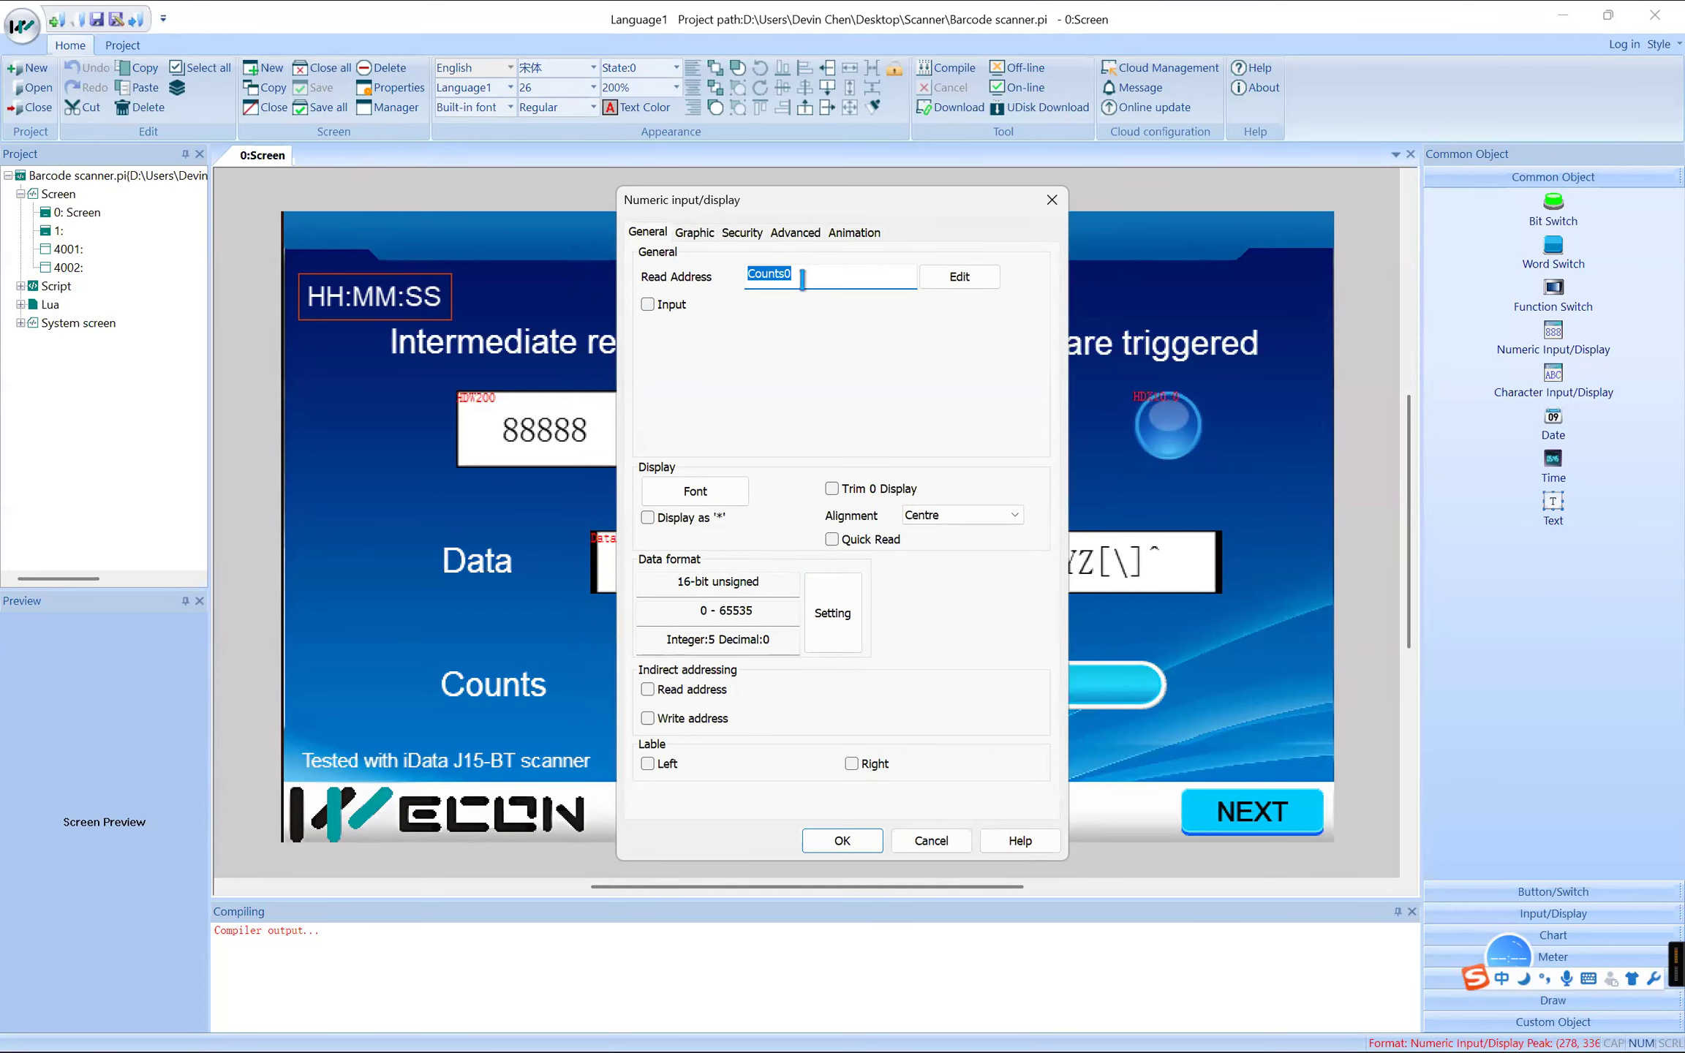
{"action": "left_click", "coordinate": [1051, 200]}
{"action": "left_click", "coordinate": [1056, 686]}
{"action": "double_click", "coordinate": [1056, 686]}
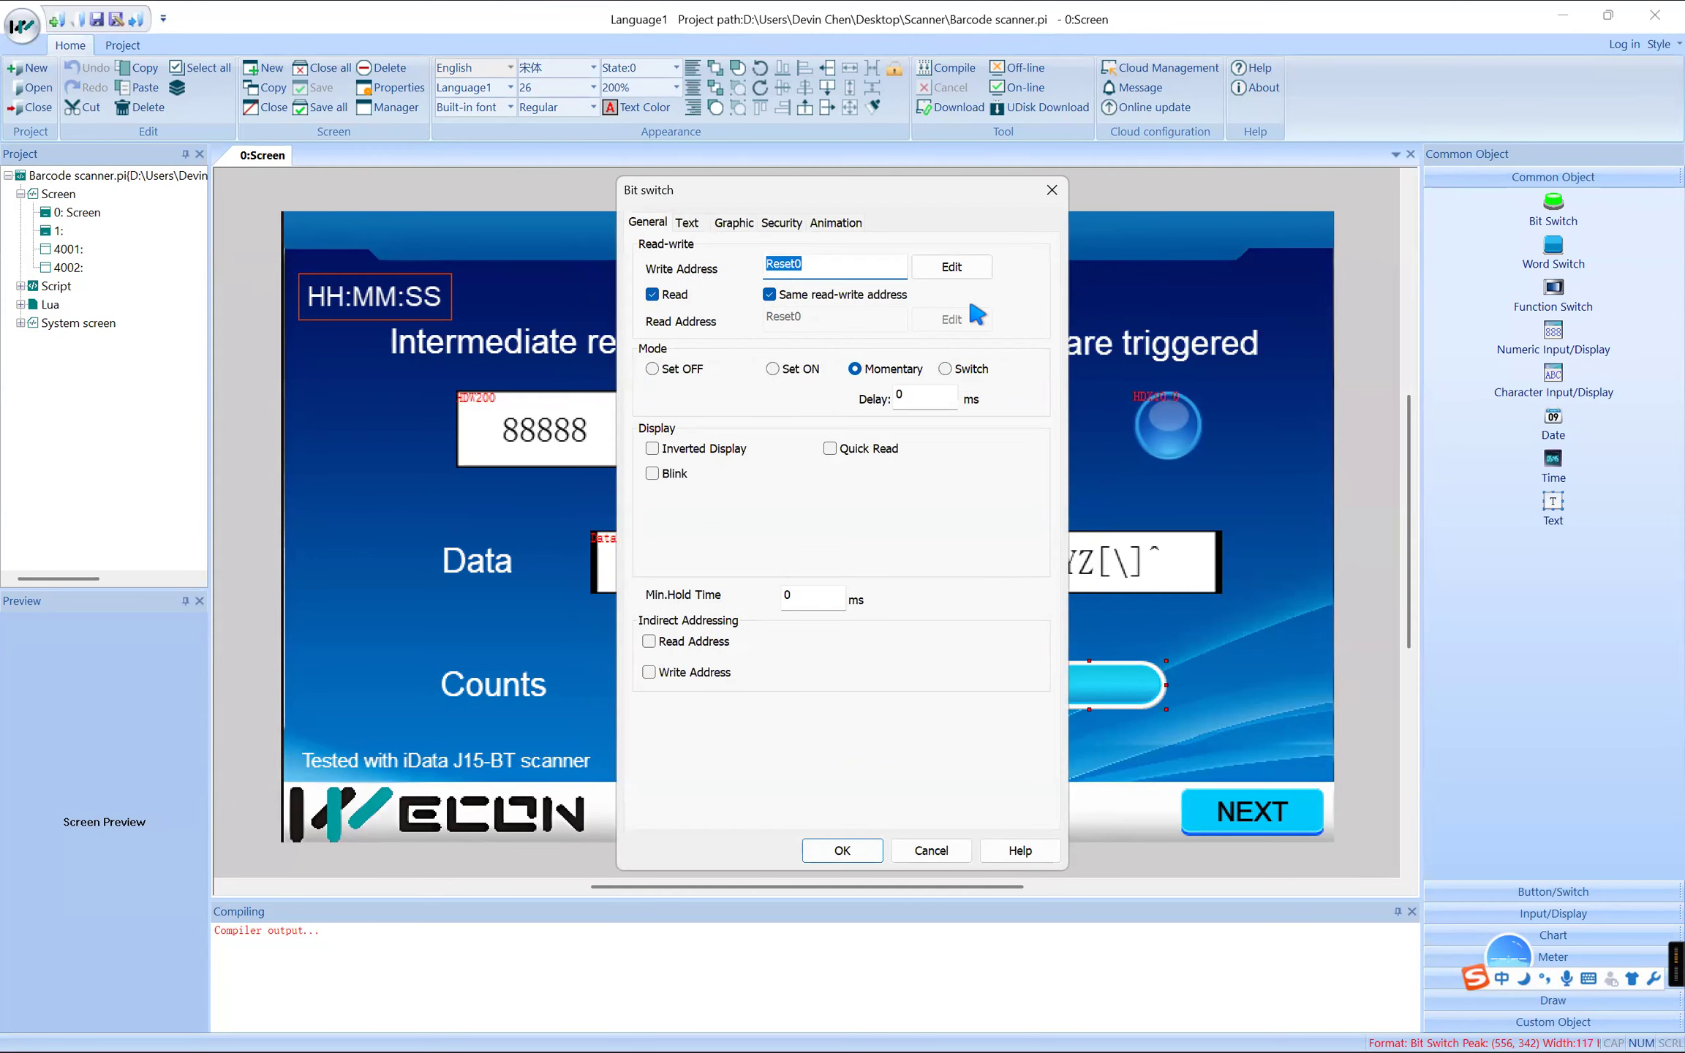
{"action": "left_click", "coordinate": [1052, 190]}
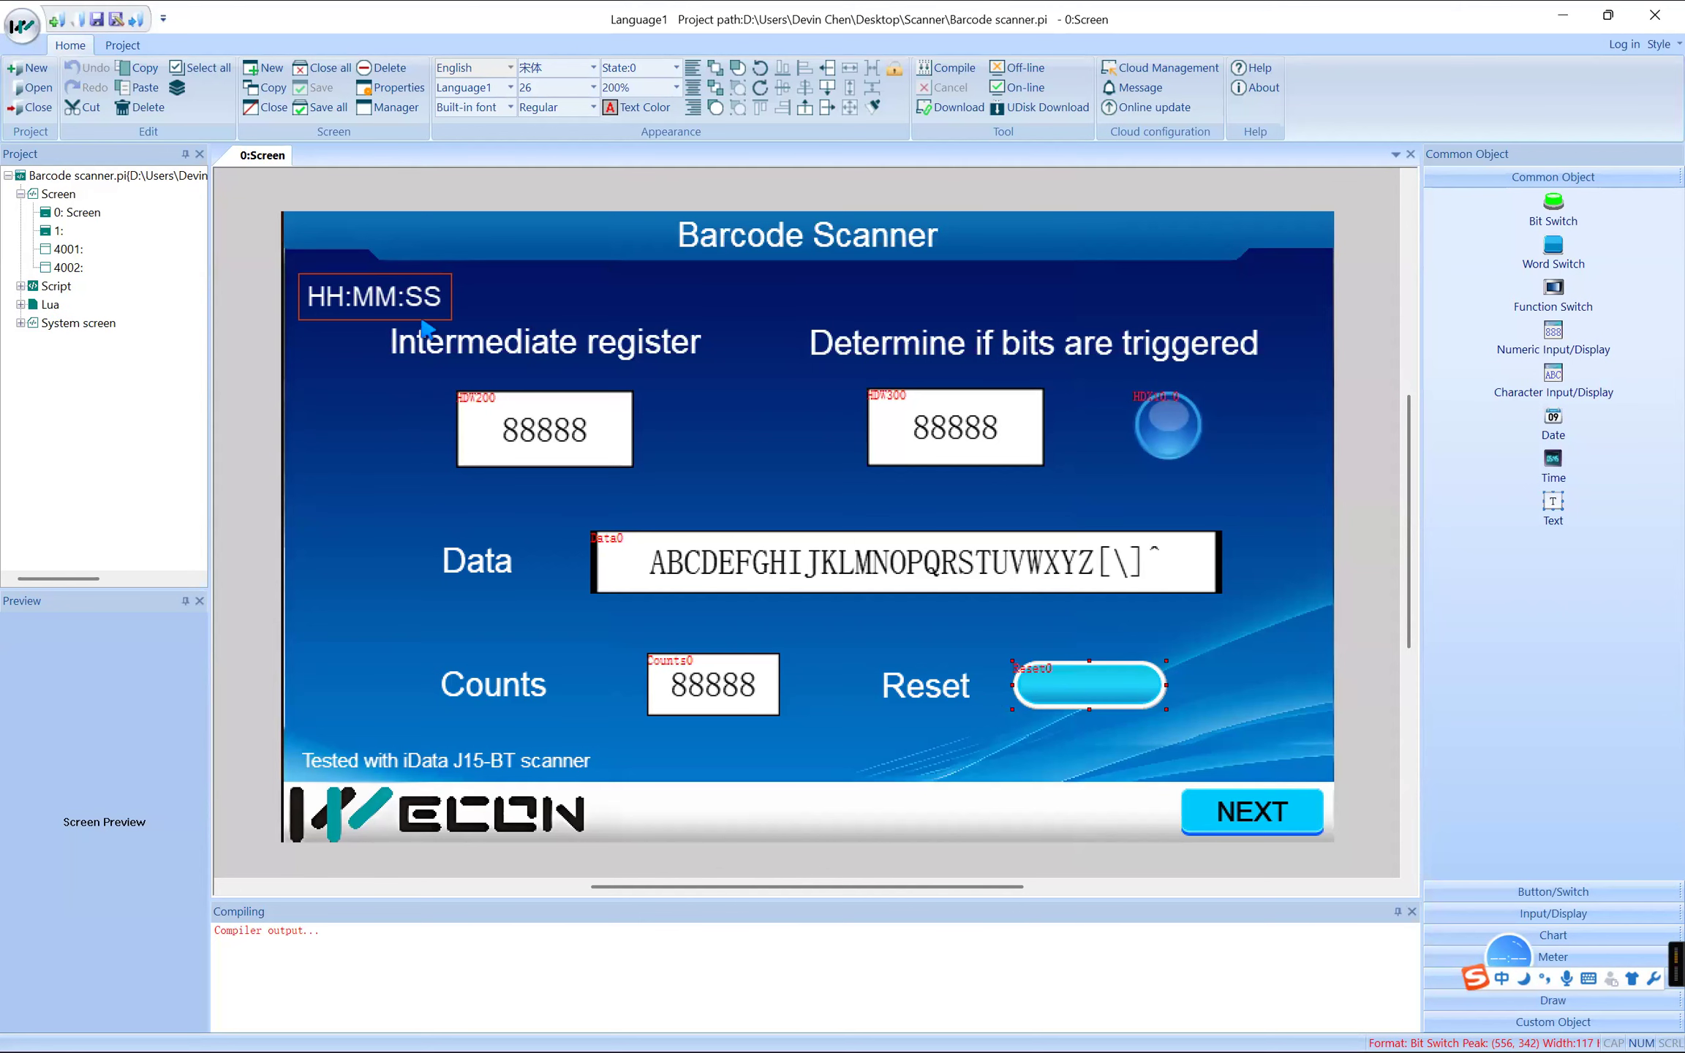
Step: Open screen 1 and examine the settings of its data record display table
{"action": "scroll", "coordinate": [643, 555], "scroll_direction": "down", "scroll_amount": 2}
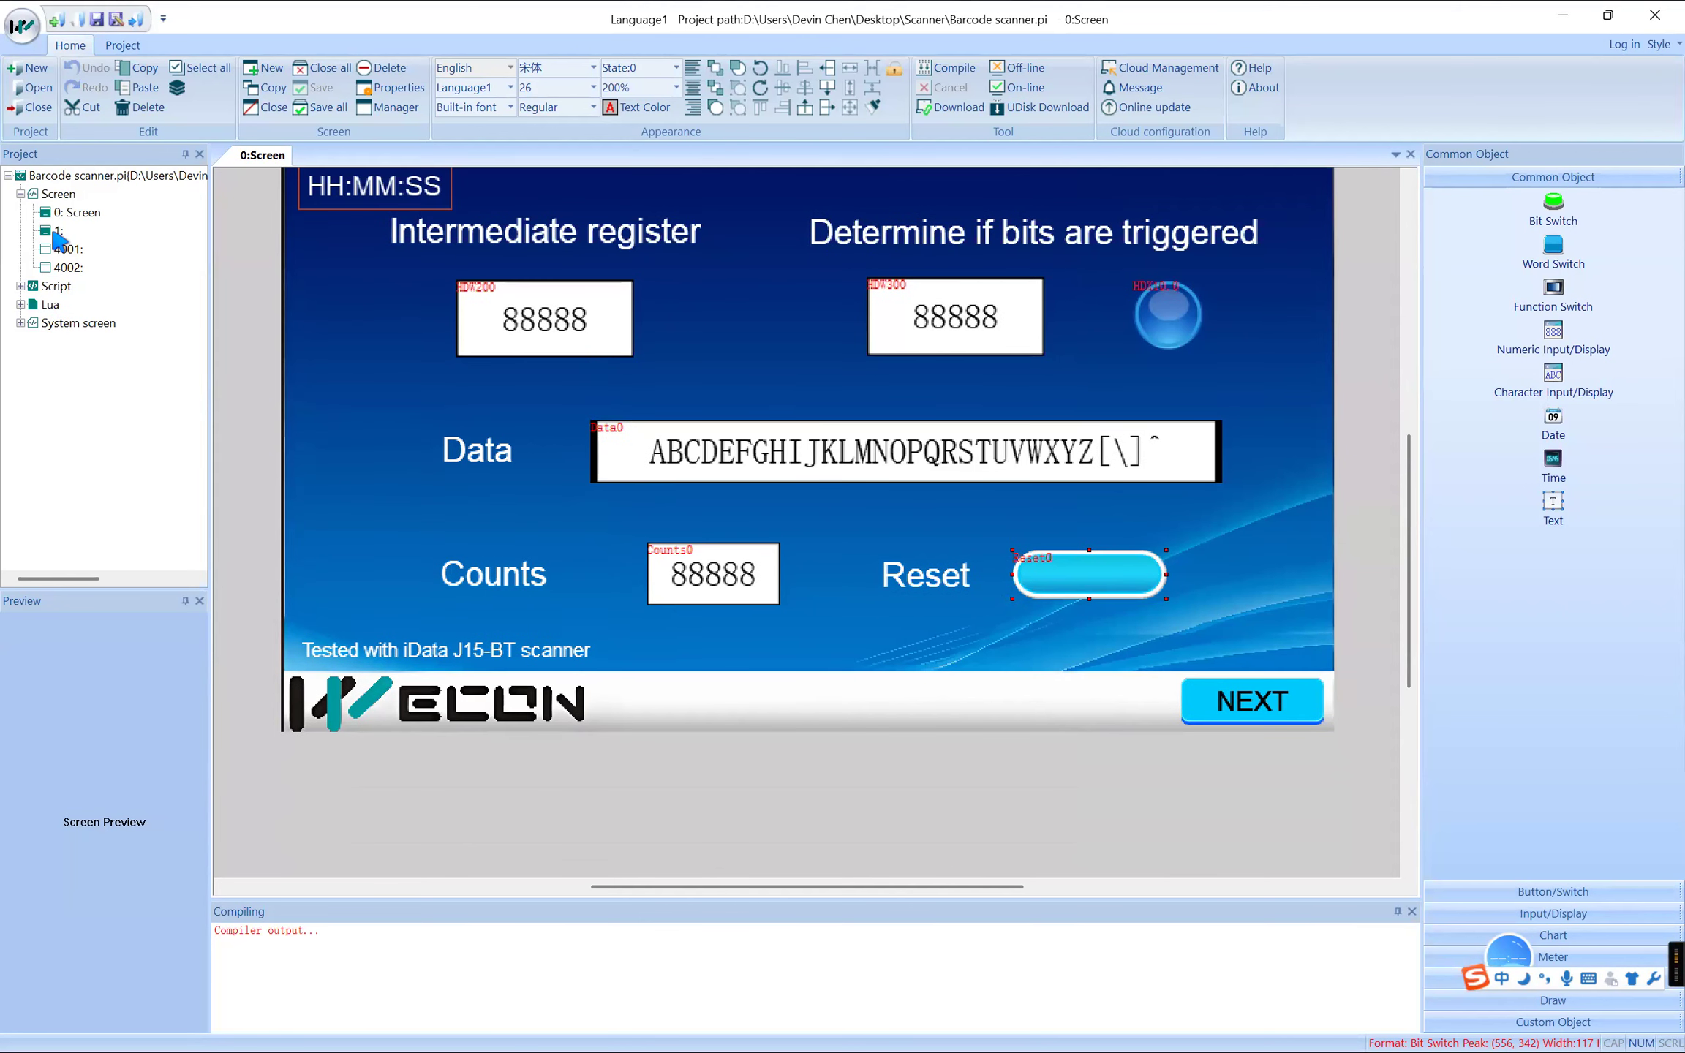
{"action": "double_click", "coordinate": [59, 230]}
{"action": "double_click", "coordinate": [718, 477]}
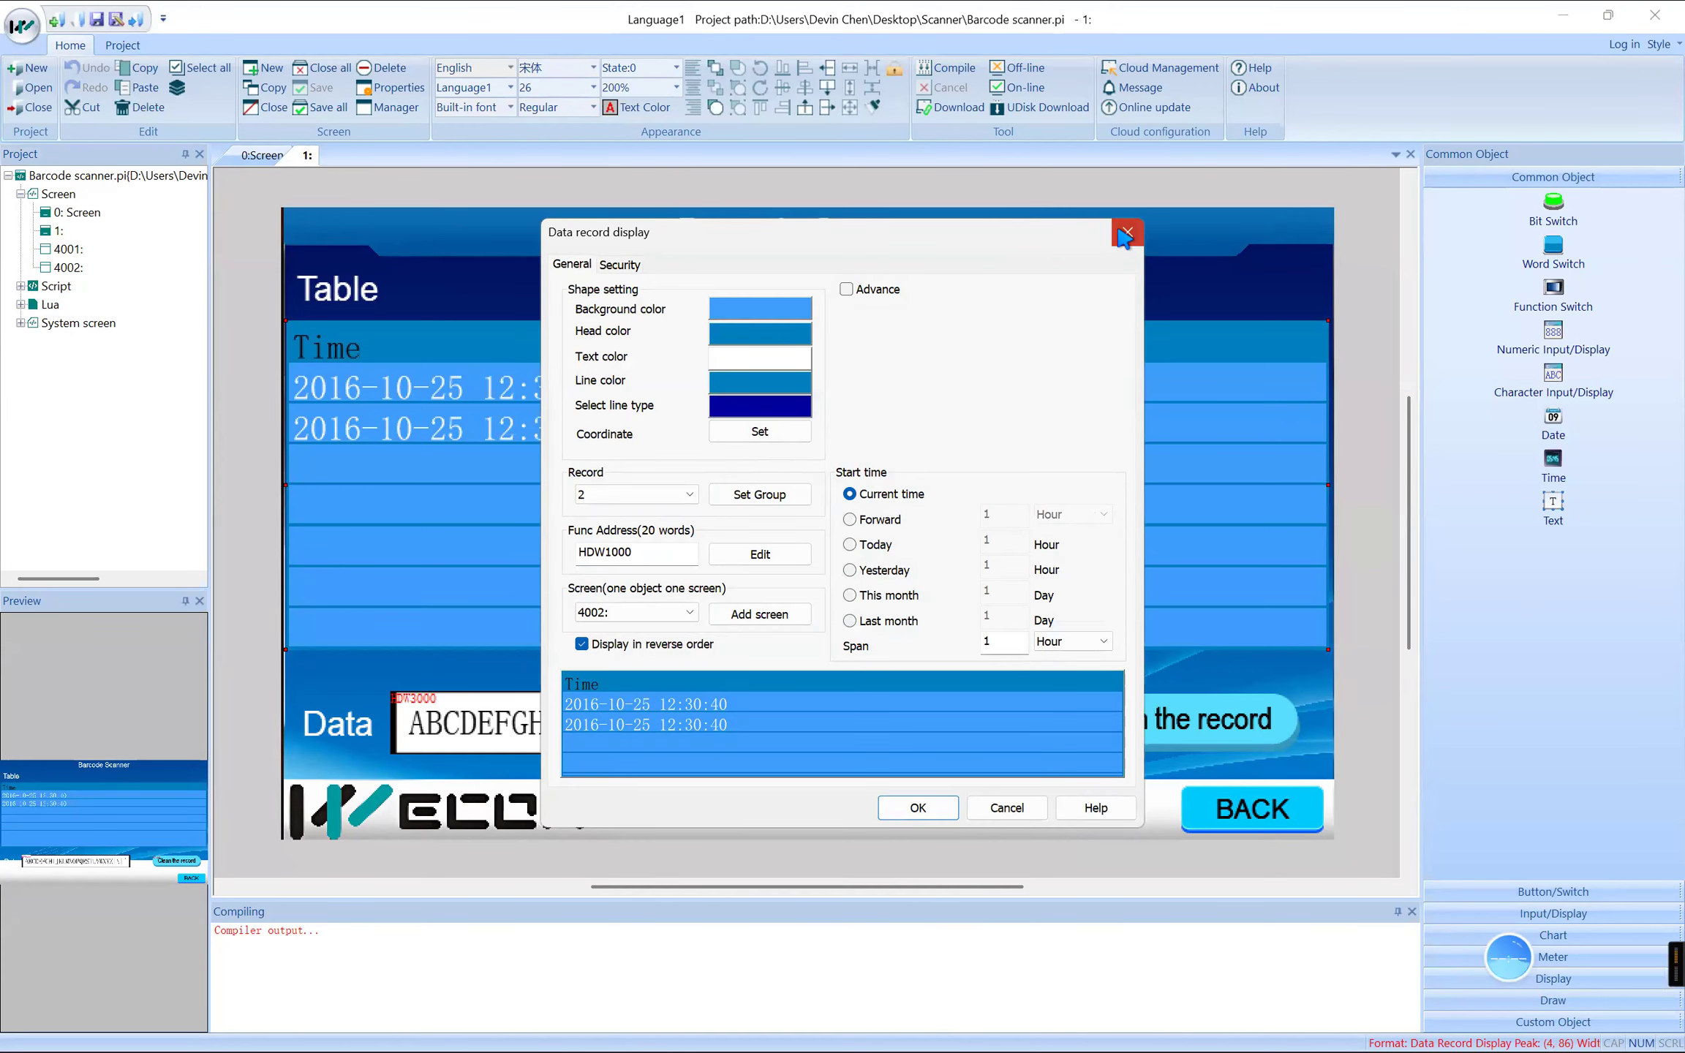
{"action": "left_click", "coordinate": [1125, 234]}
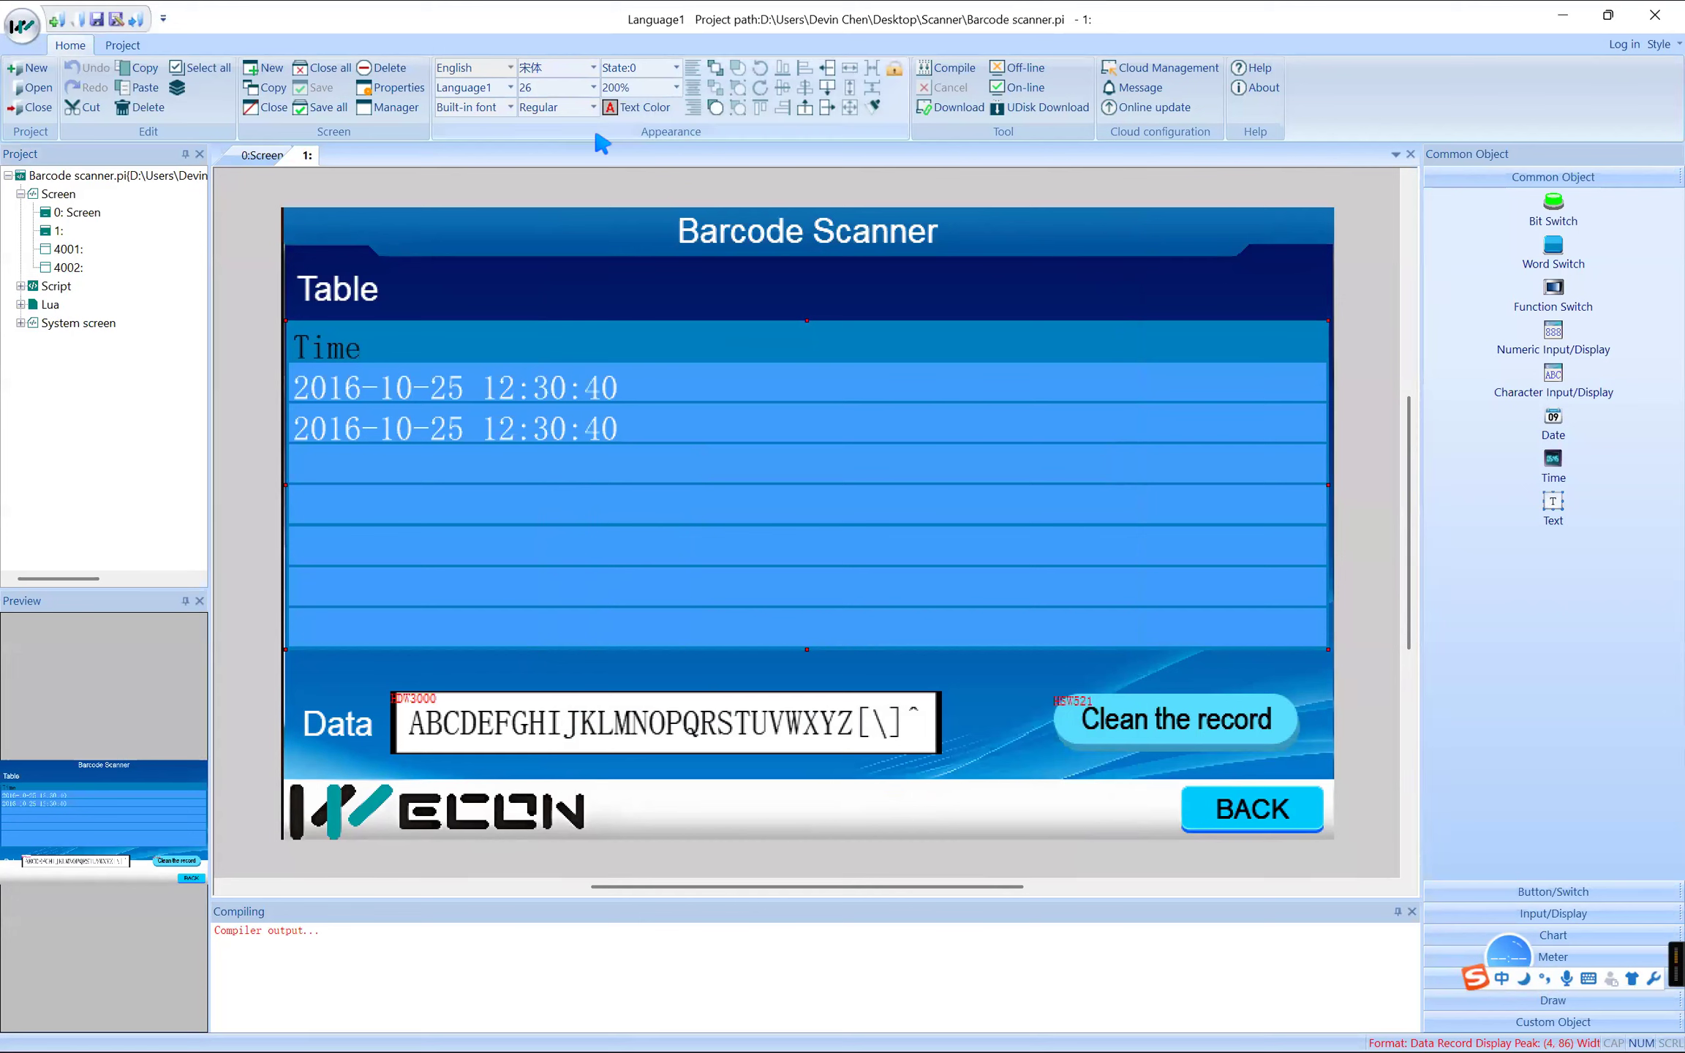
Step: Examine the project's data record group, including its trigger bit address and channel address, and close the dialogs unchanged
{"action": "left_click", "coordinate": [122, 44]}
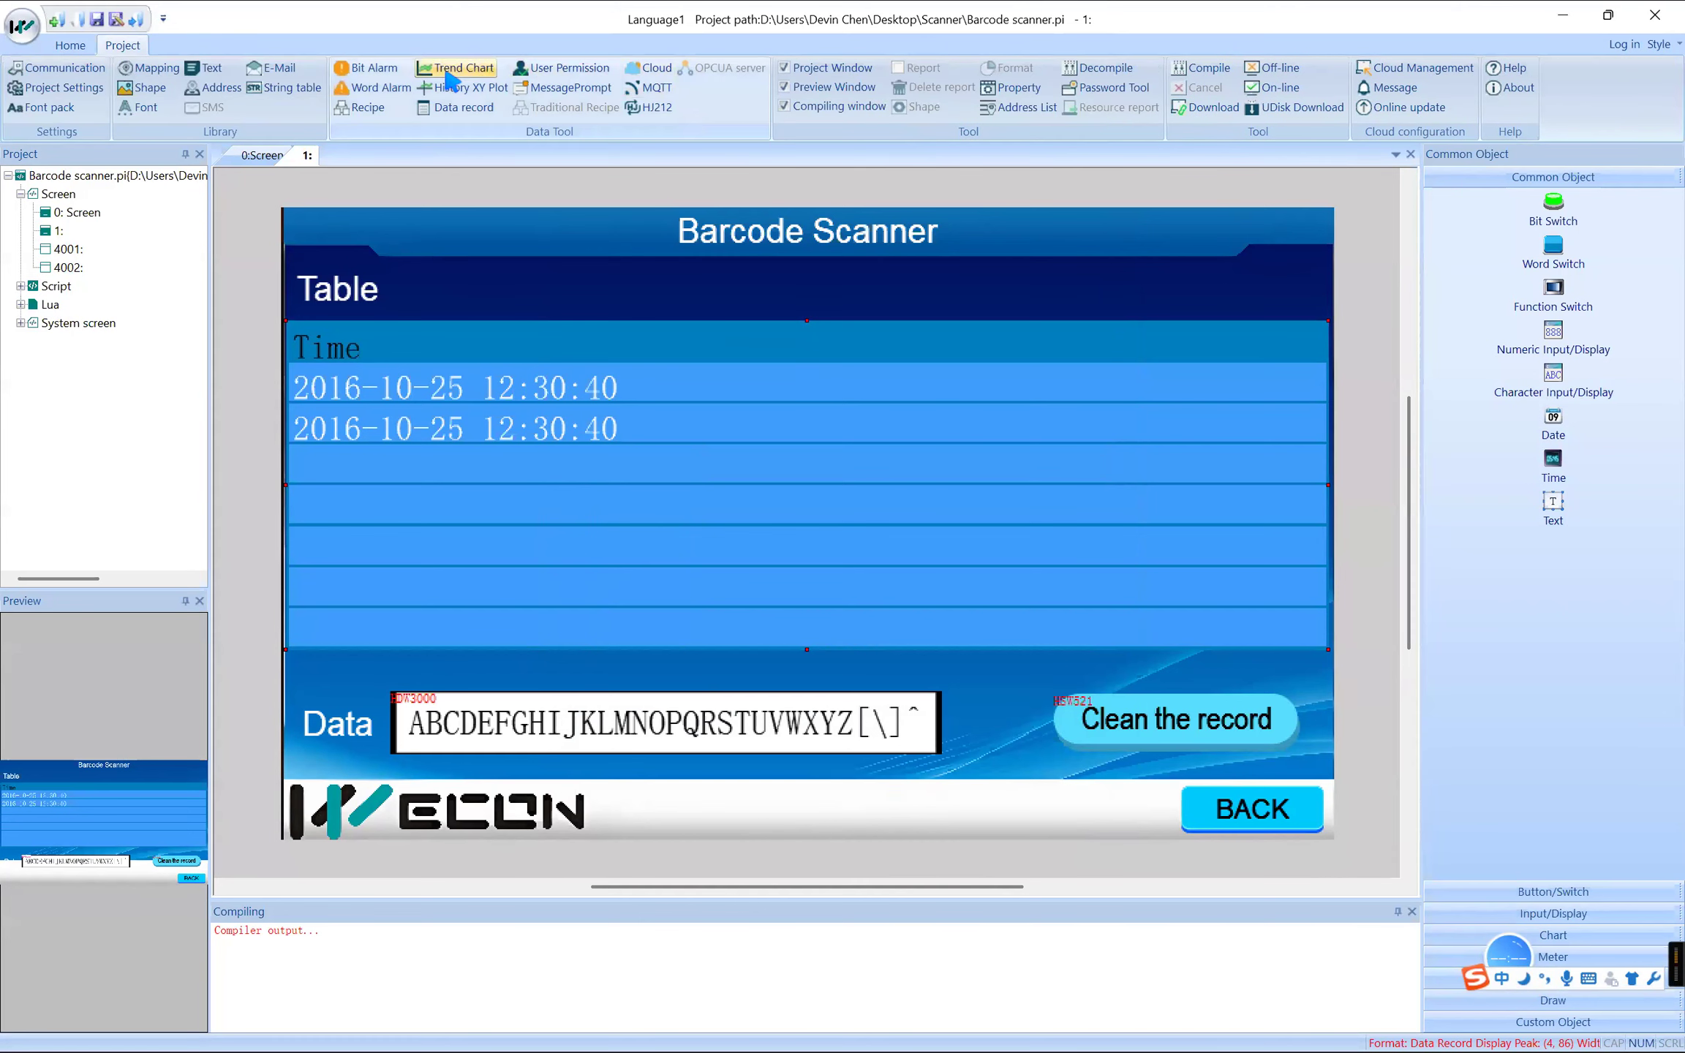
{"action": "left_click", "coordinate": [443, 91]}
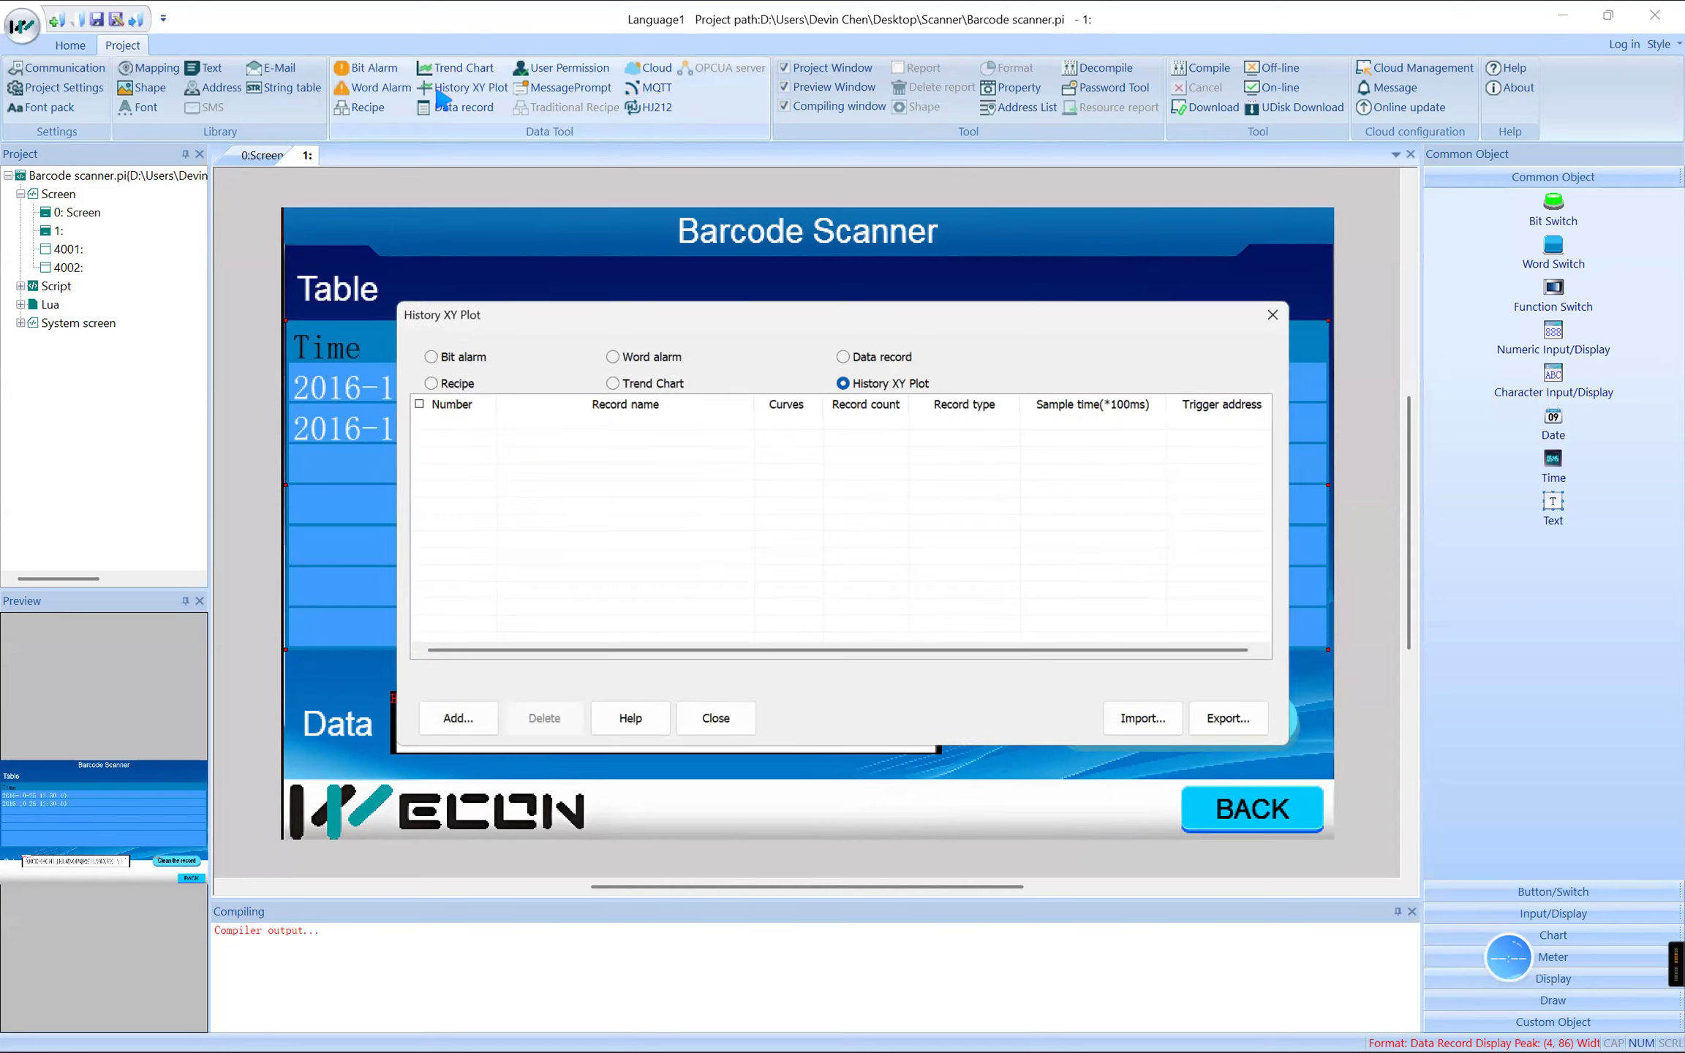
{"action": "left_click", "coordinate": [901, 356]}
{"action": "double_click", "coordinate": [950, 424]}
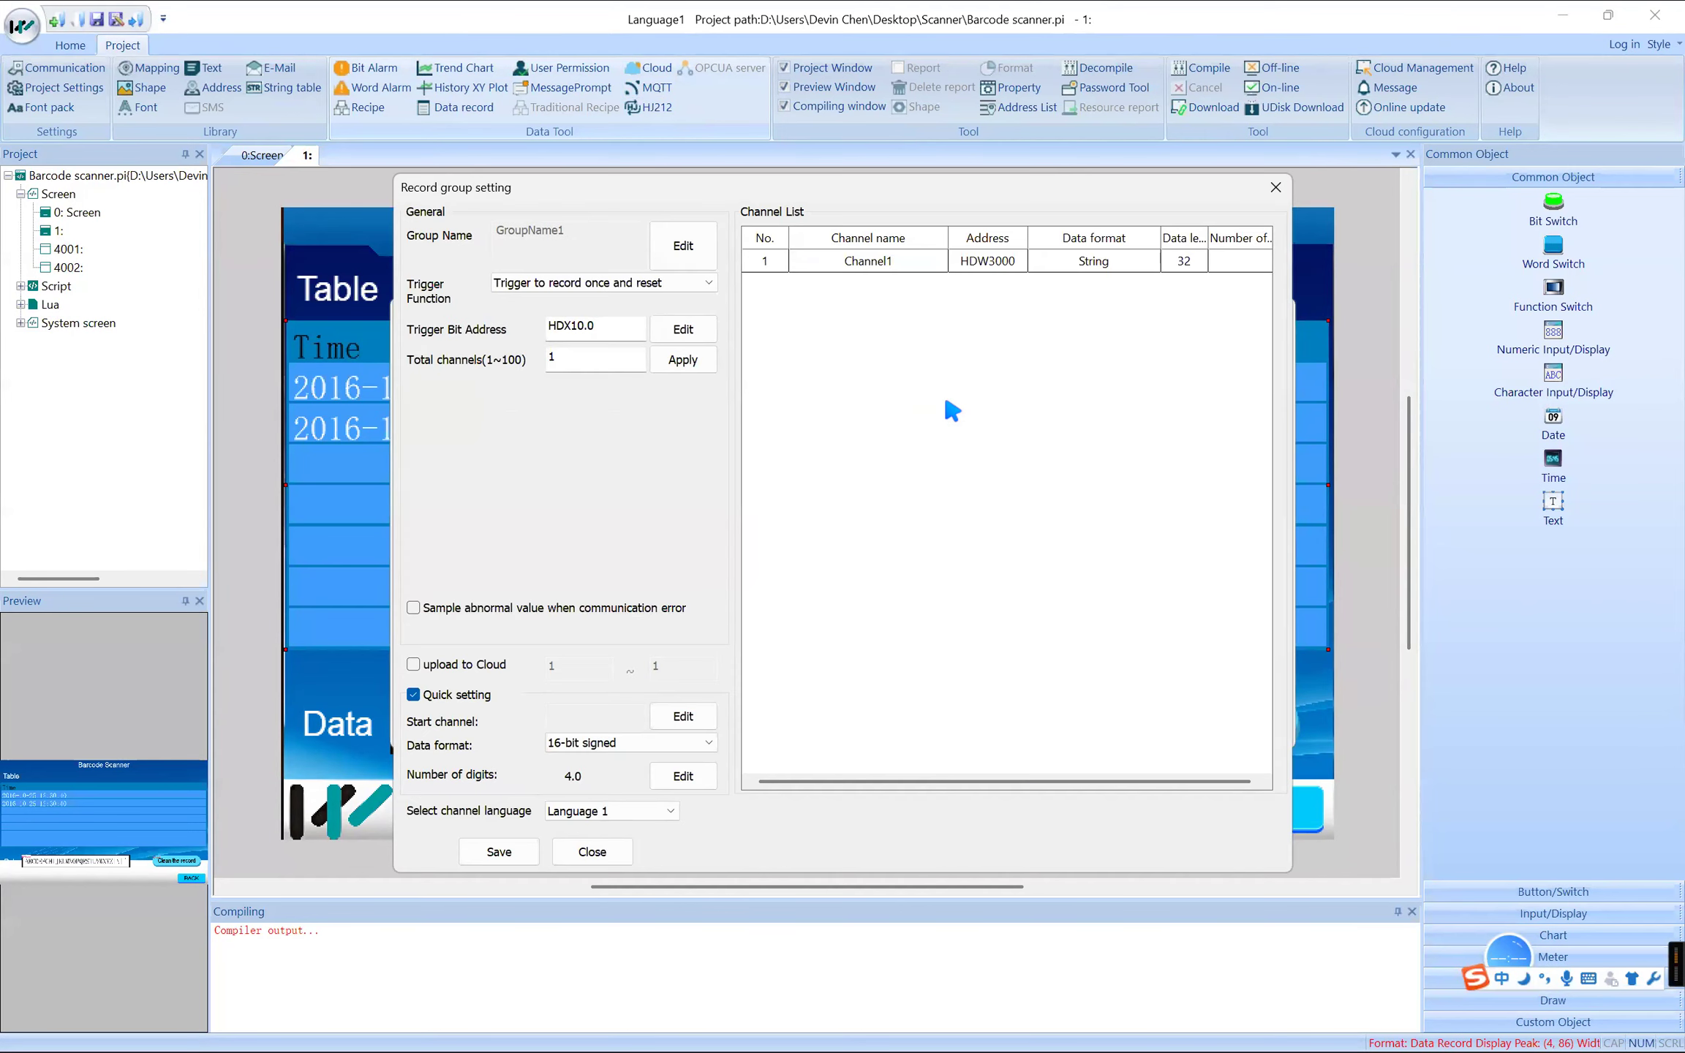
{"action": "double_click", "coordinate": [1009, 264]}
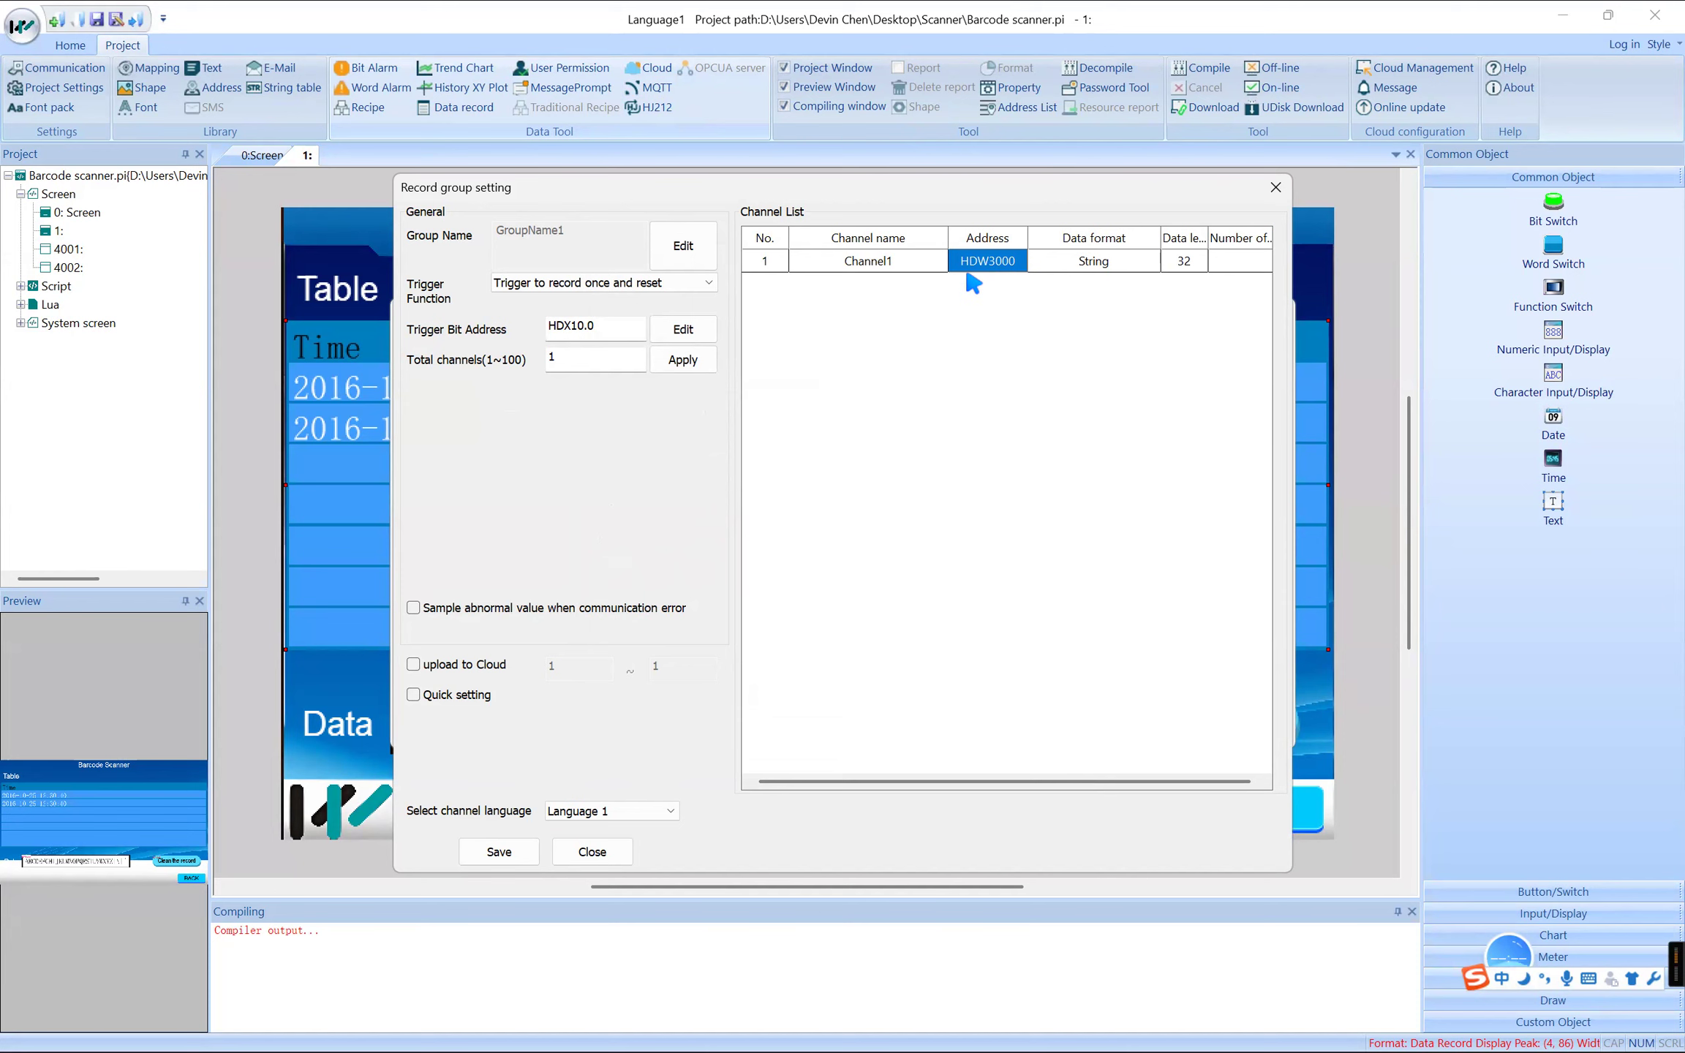
{"action": "left_click", "coordinate": [1275, 187]}
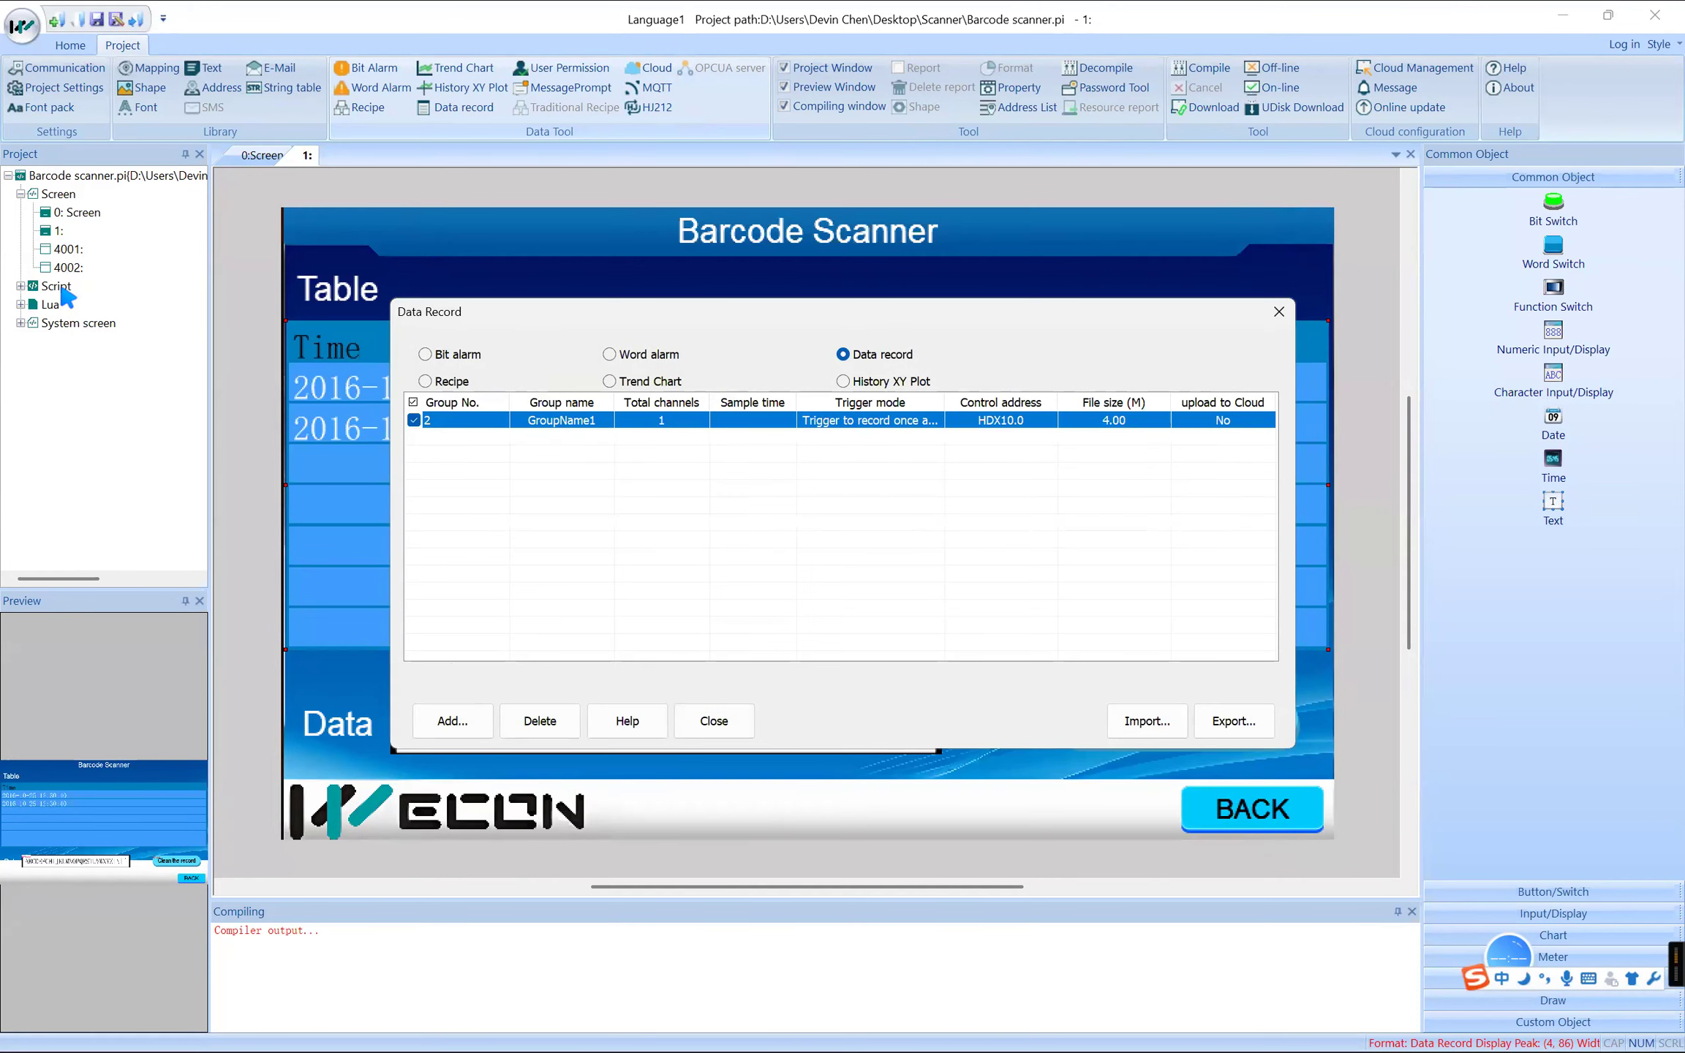
{"action": "left_click", "coordinate": [1278, 312]}
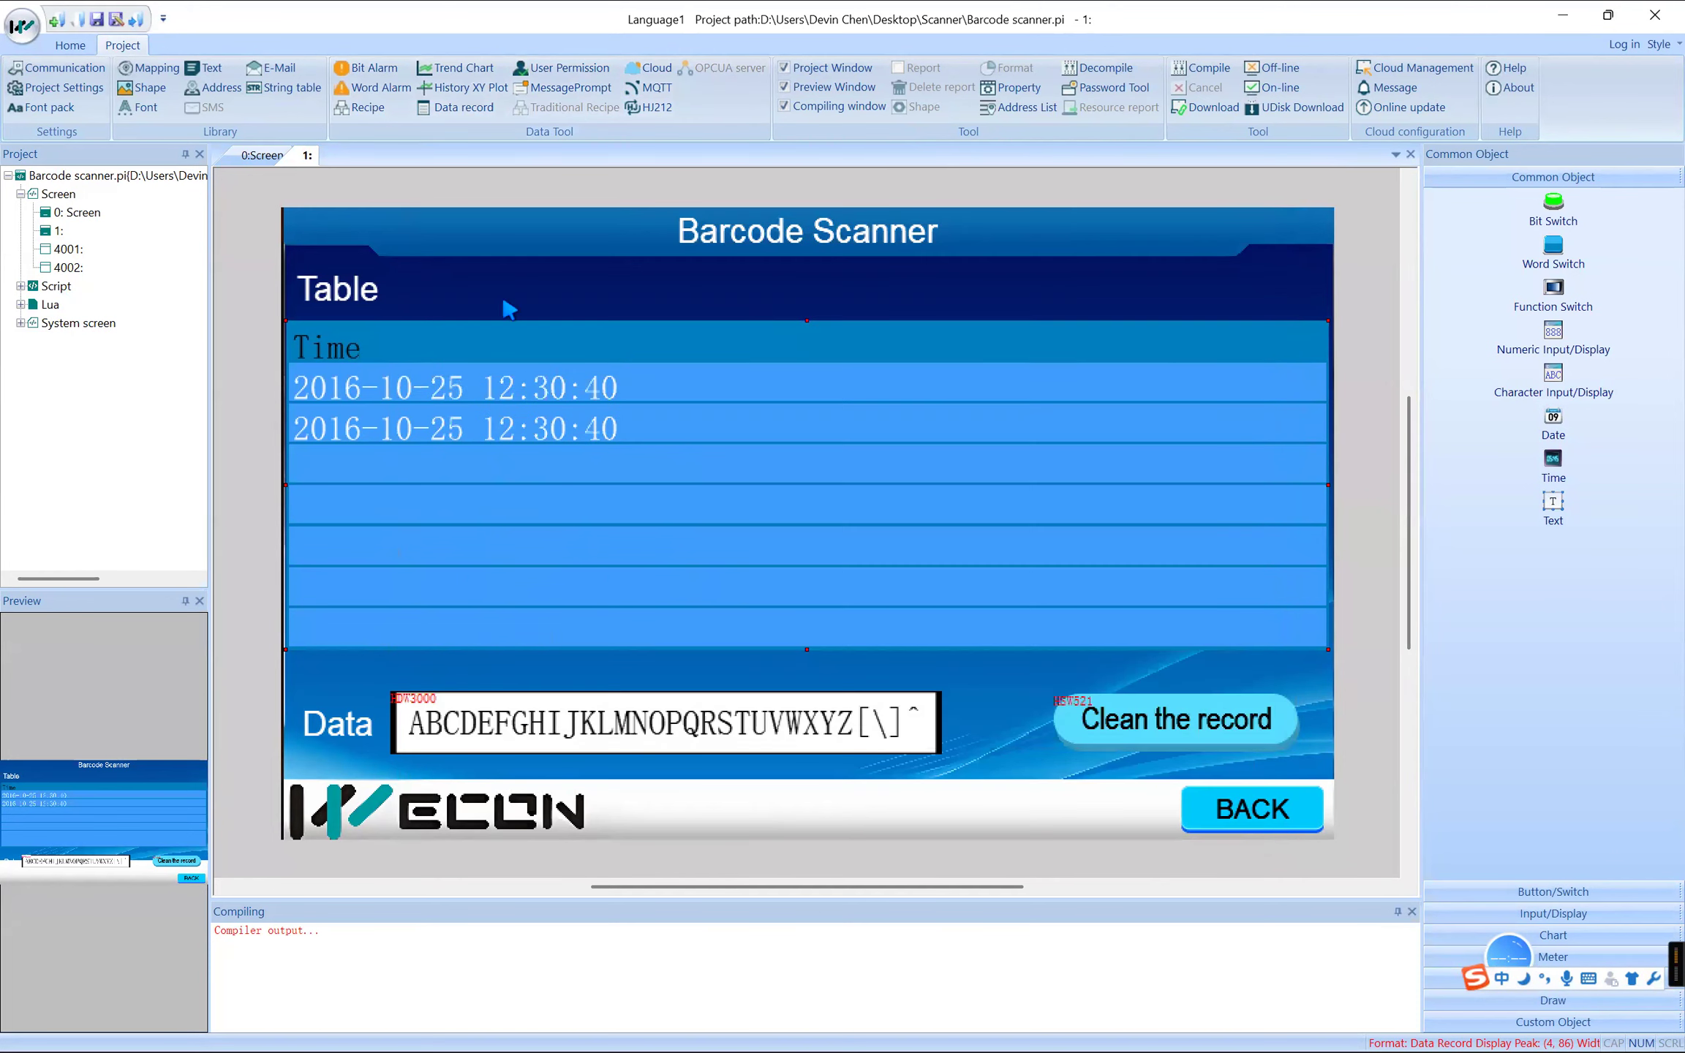
Step: Open Script_BG.lua, highlight the Data0 source, the gsub newline-removal line and the HDW3000 target, and return to 0:Screen
{"action": "left_click", "coordinate": [32, 320]}
{"action": "double_click", "coordinate": [40, 303]}
{"action": "left_click", "coordinate": [94, 326]}
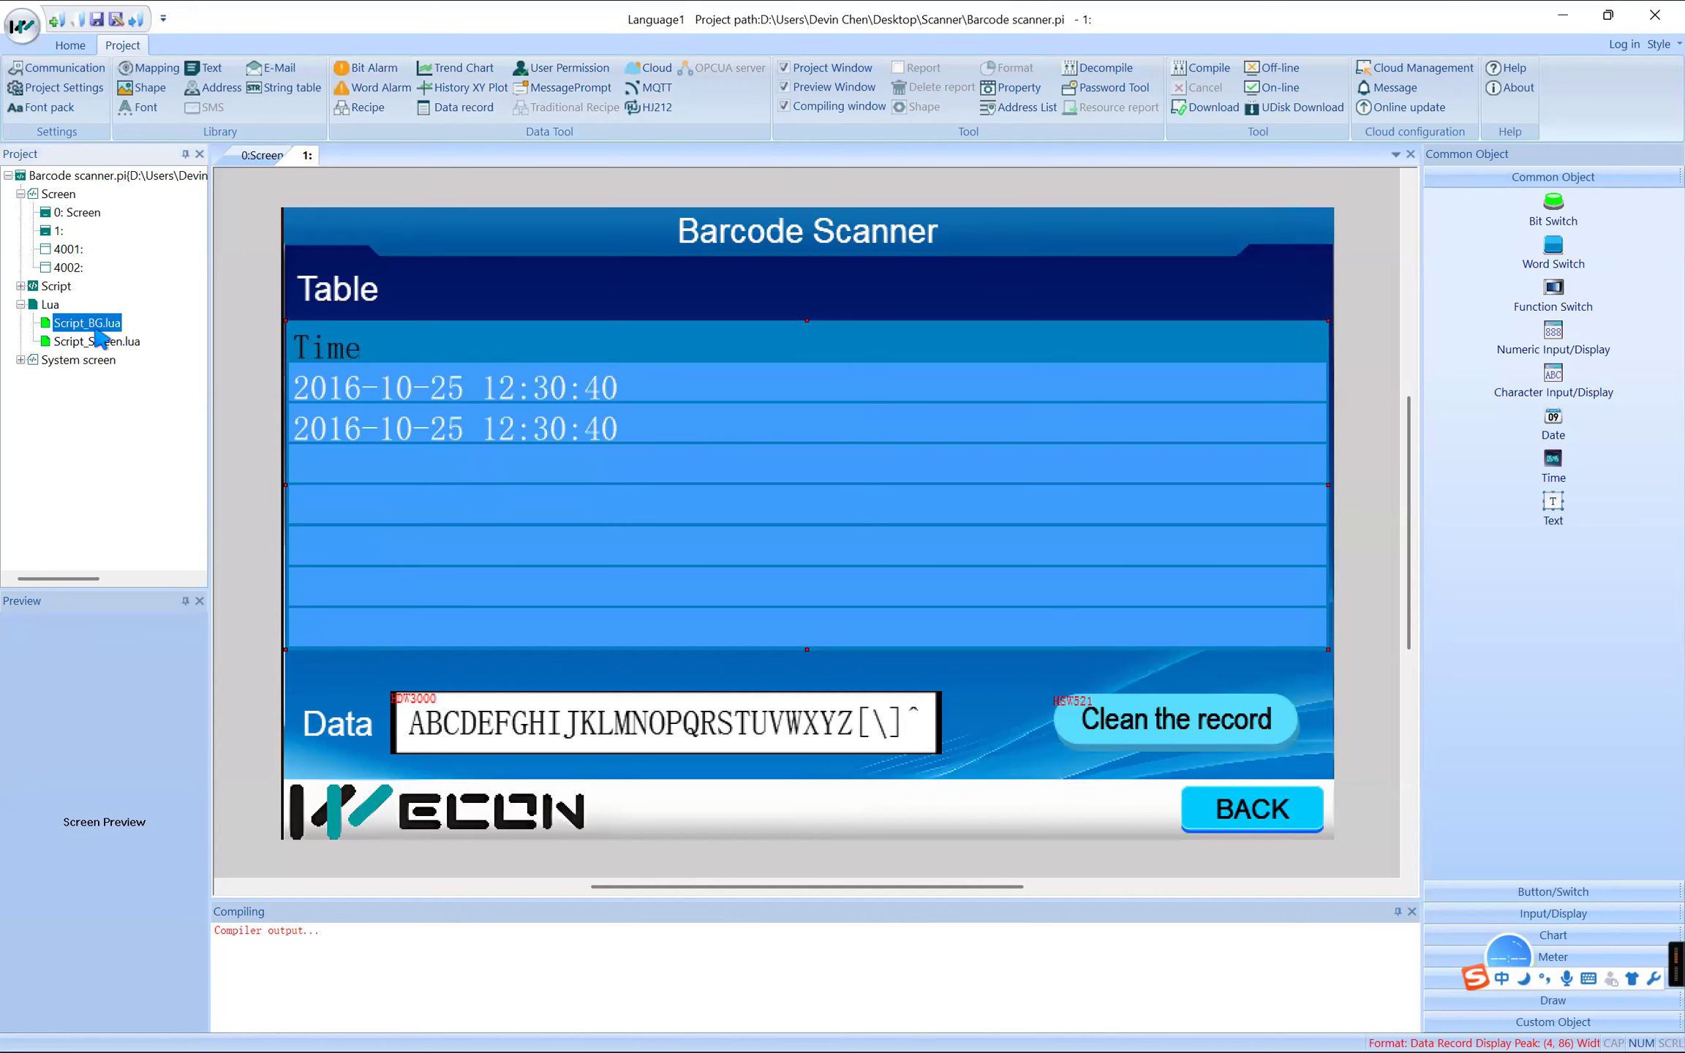
{"action": "double_click", "coordinate": [95, 327]}
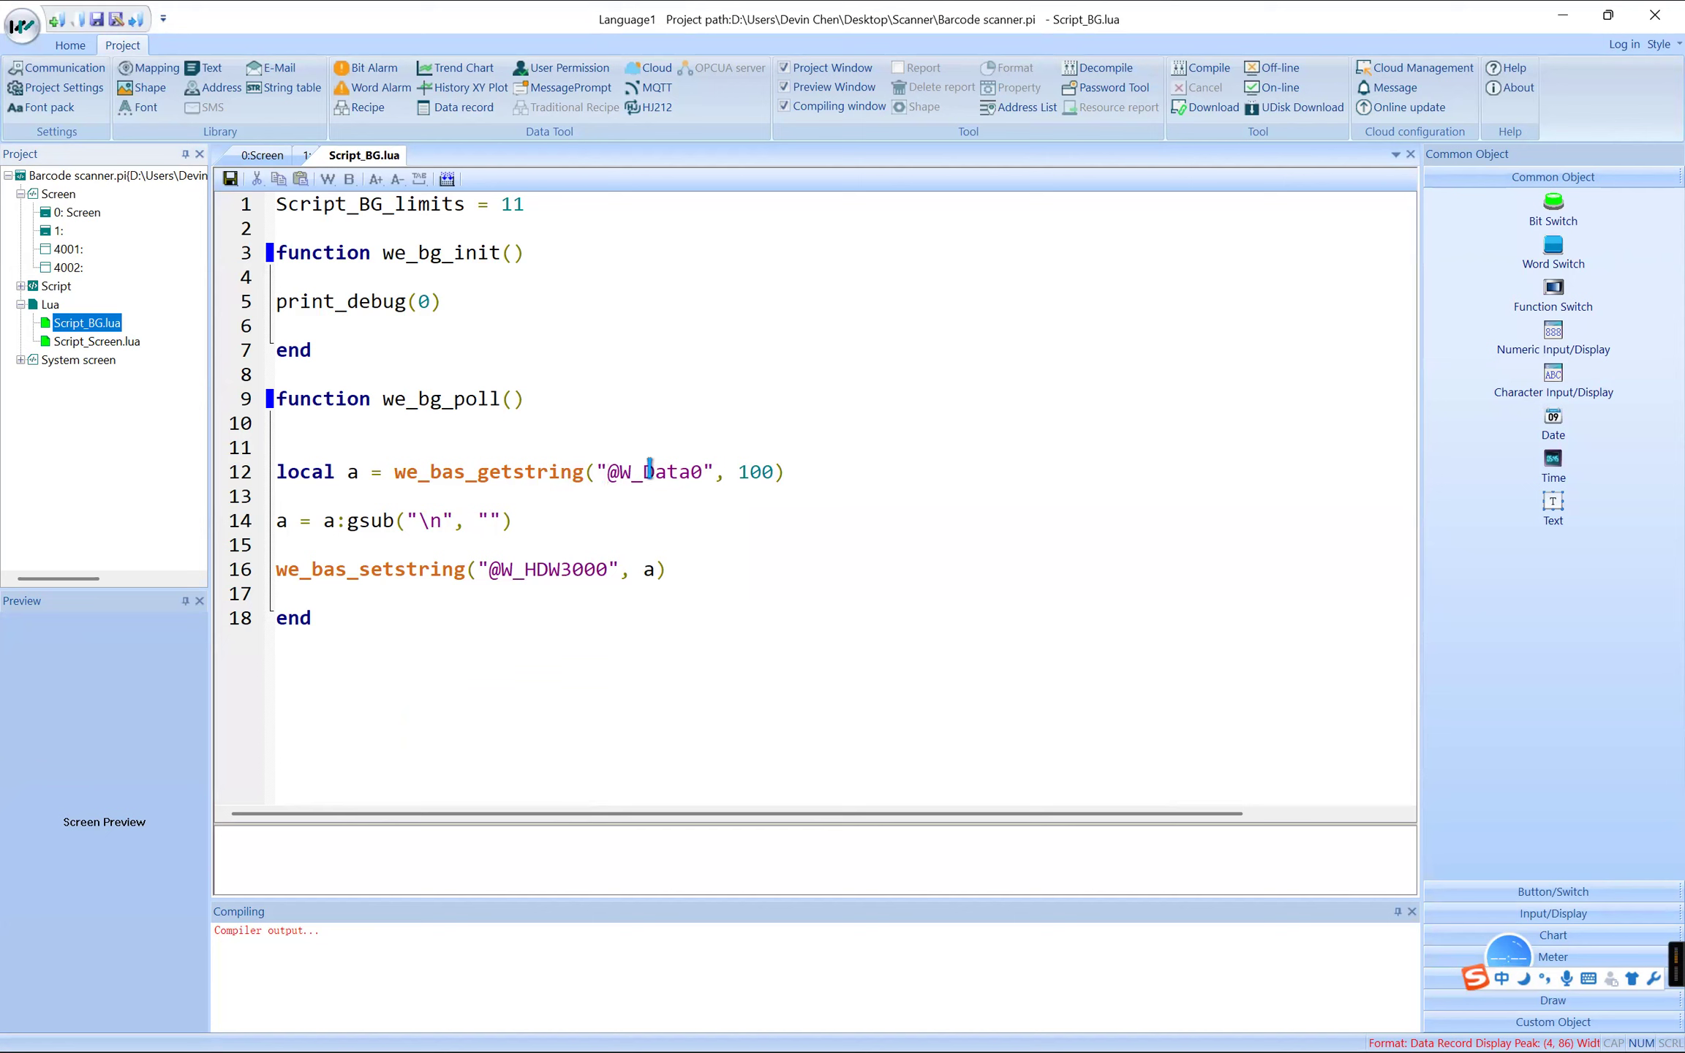
{"action": "left_click_drag", "start_coordinate": [653, 472], "coordinate": [706, 469]}
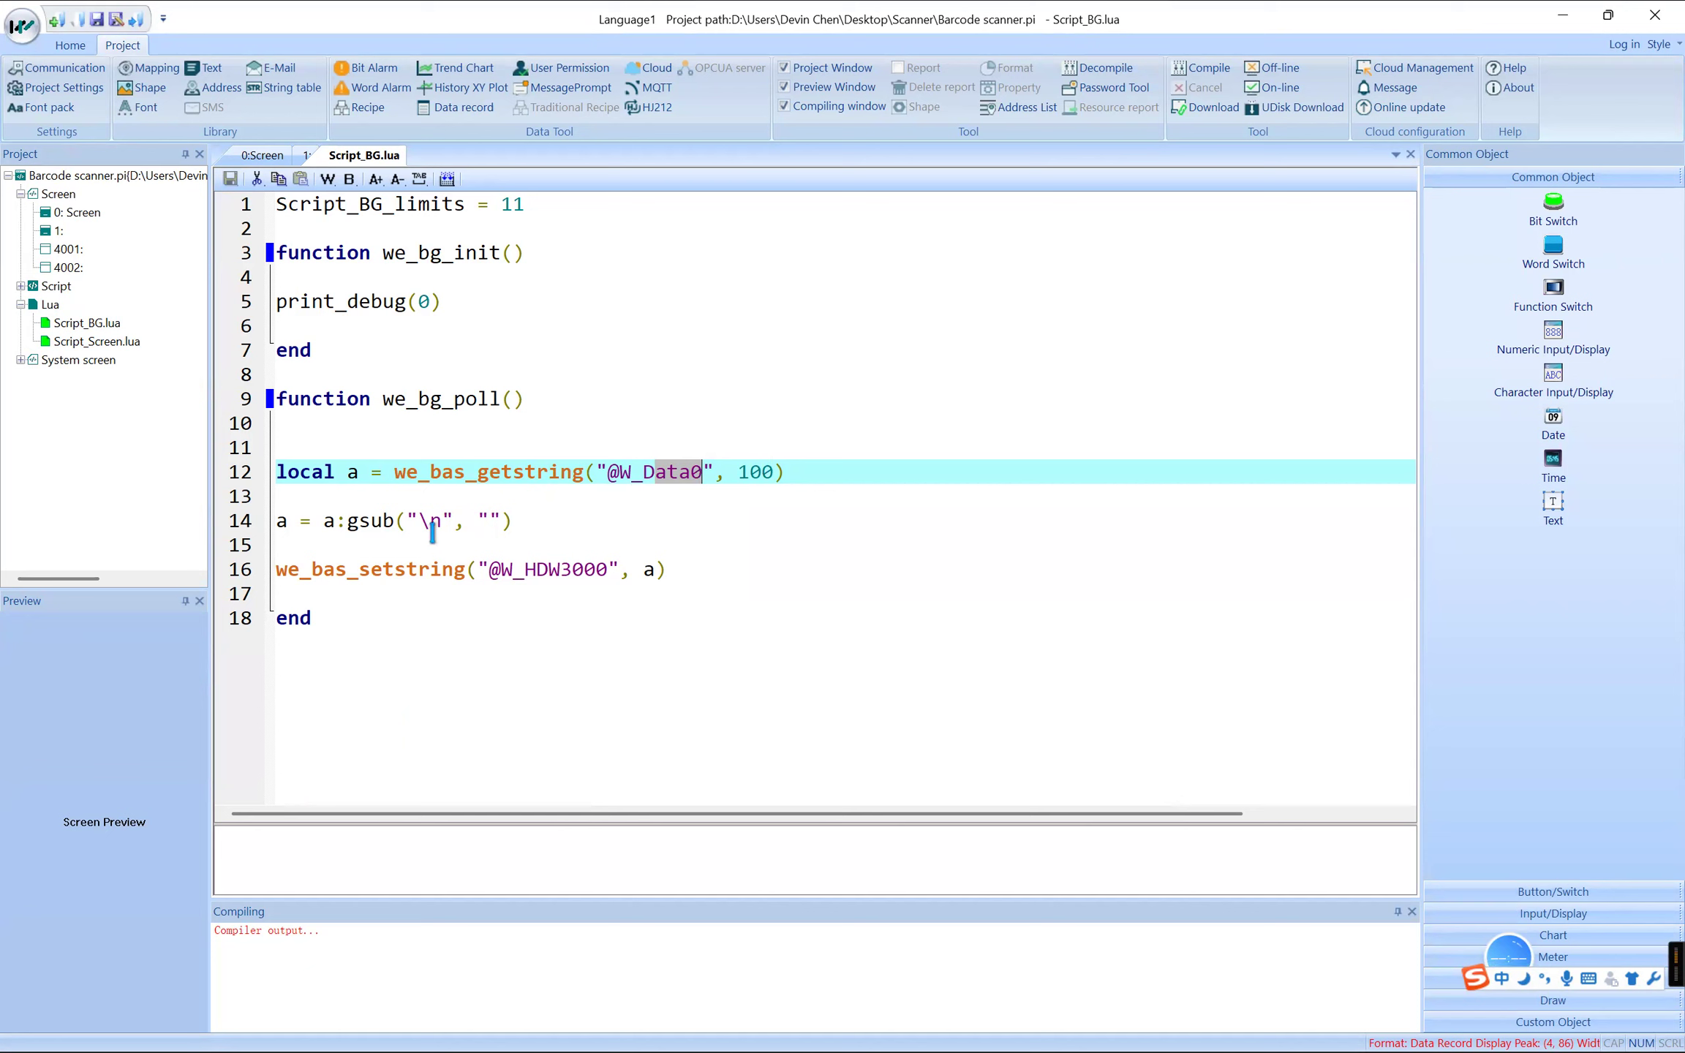
{"action": "left_click_drag", "start_coordinate": [441, 522], "coordinate": [414, 523]}
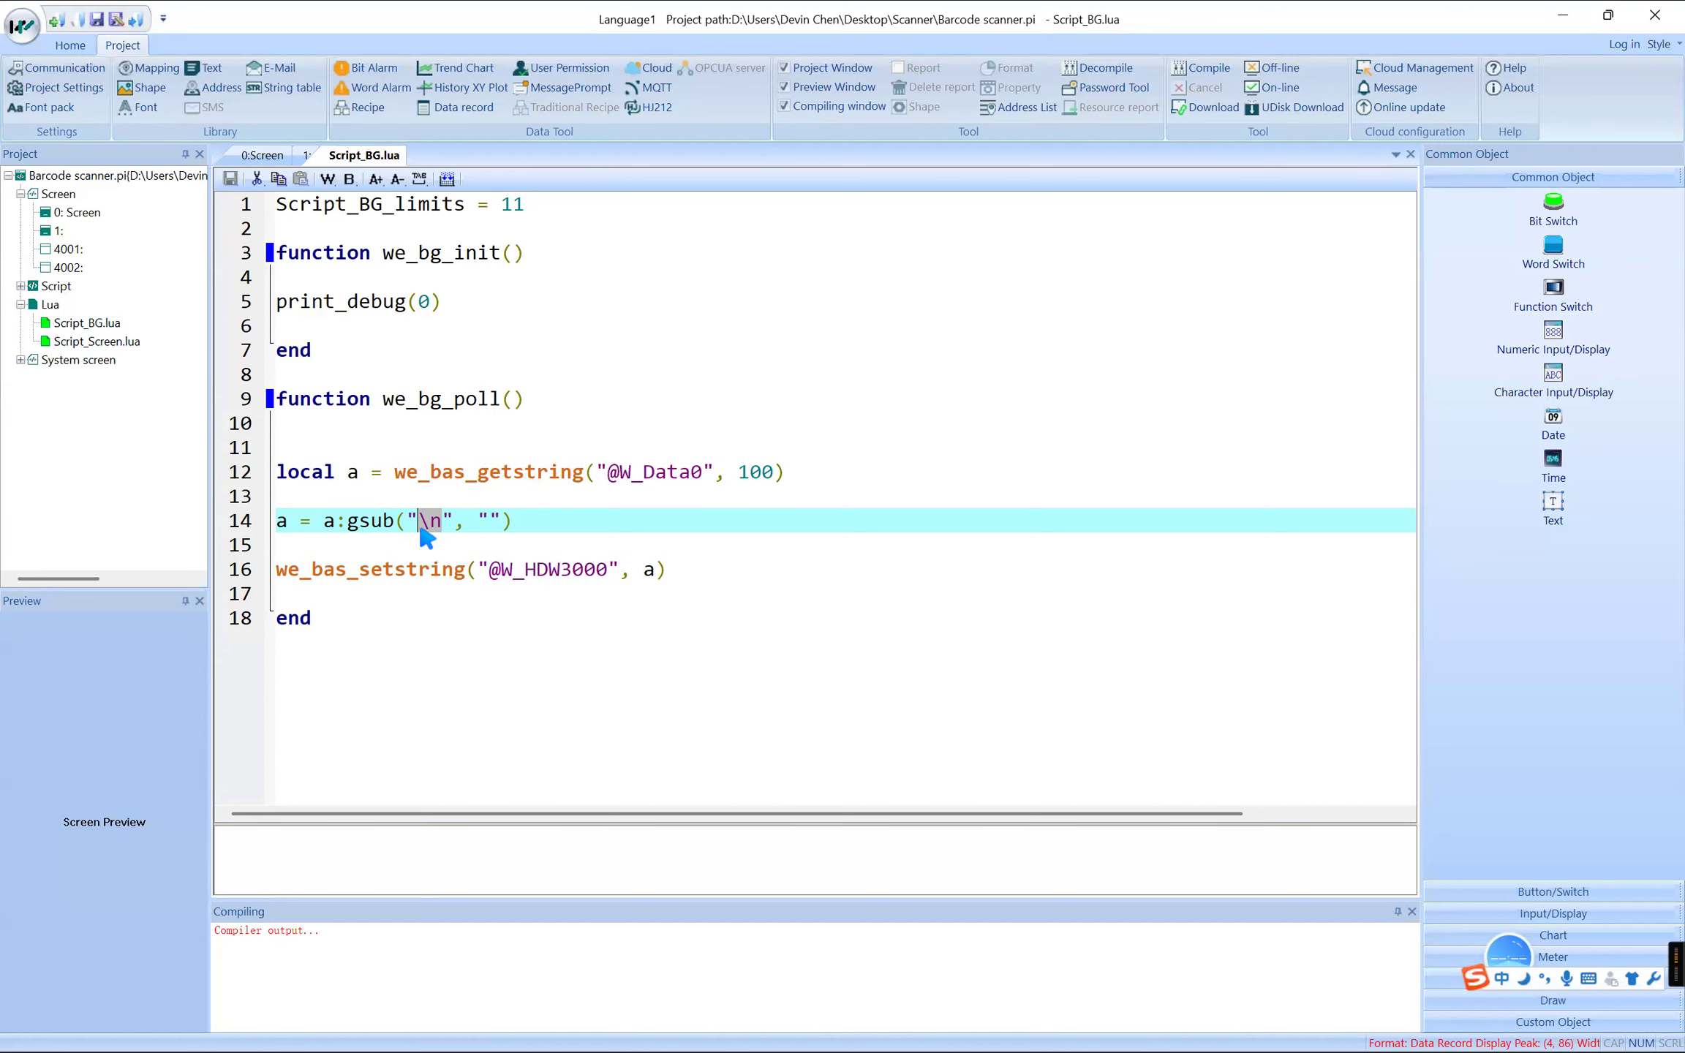
{"action": "left_click_drag", "start_coordinate": [280, 522], "coordinate": [618, 519]}
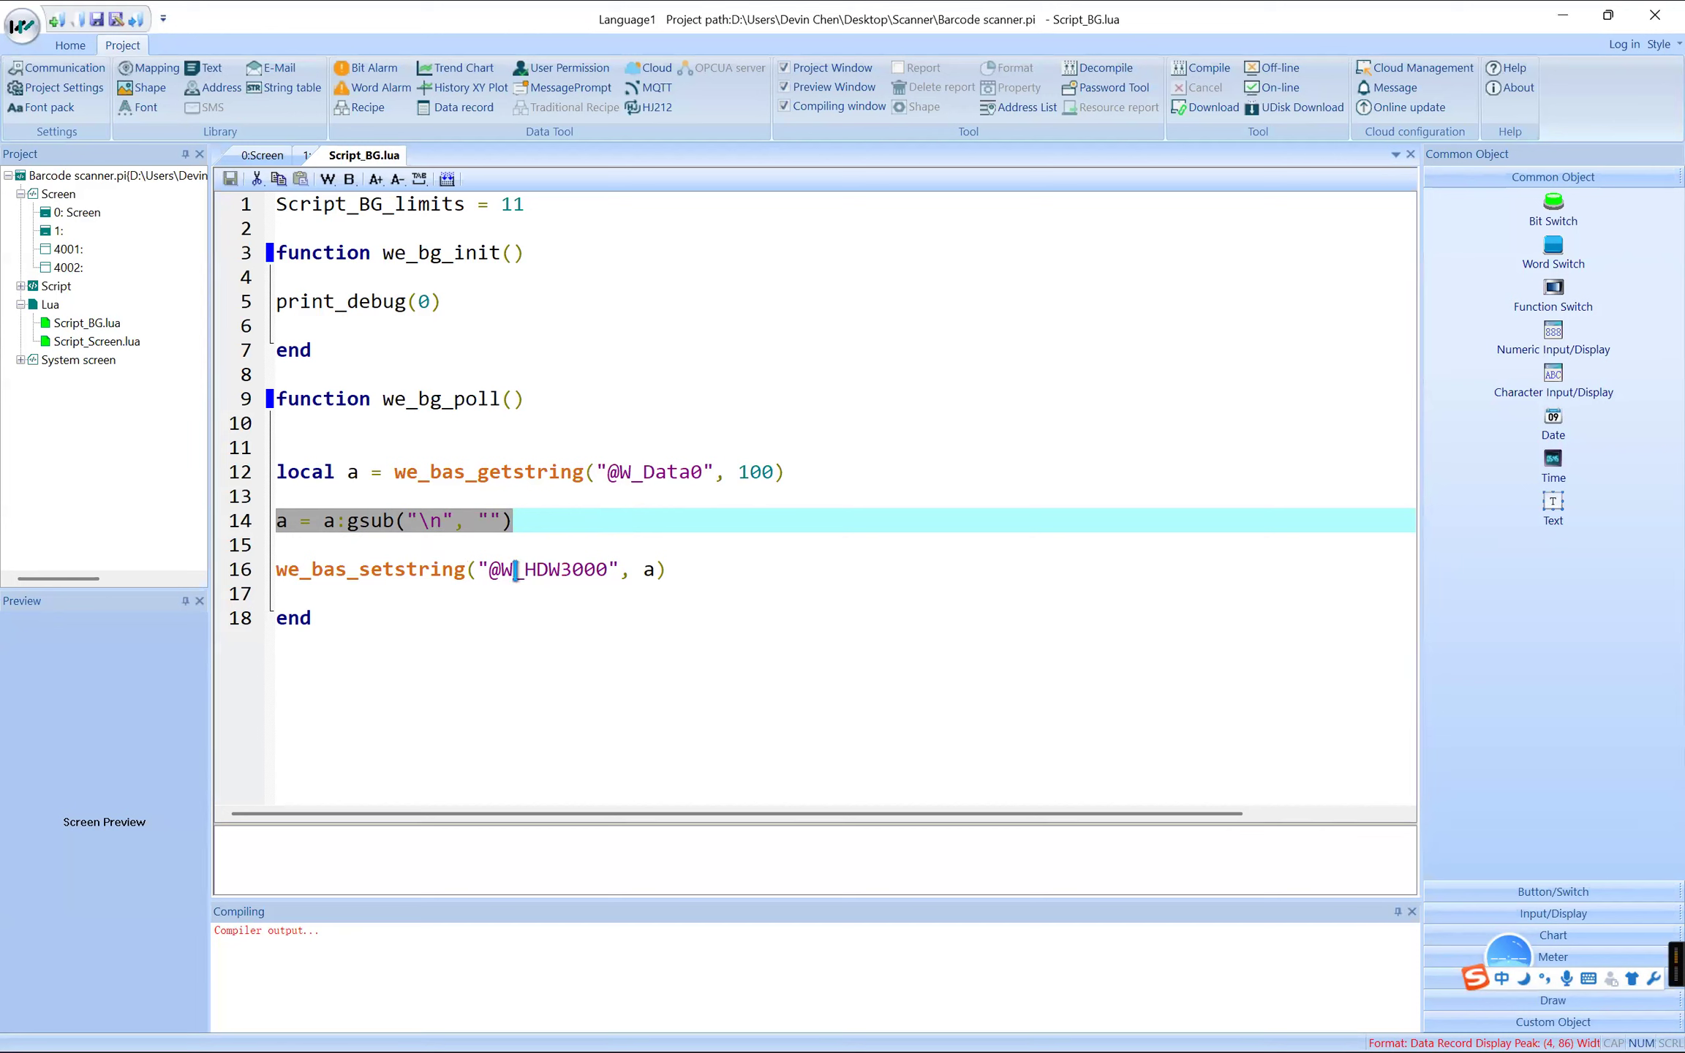
{"action": "left_click_drag", "start_coordinate": [610, 569], "coordinate": [524, 569]}
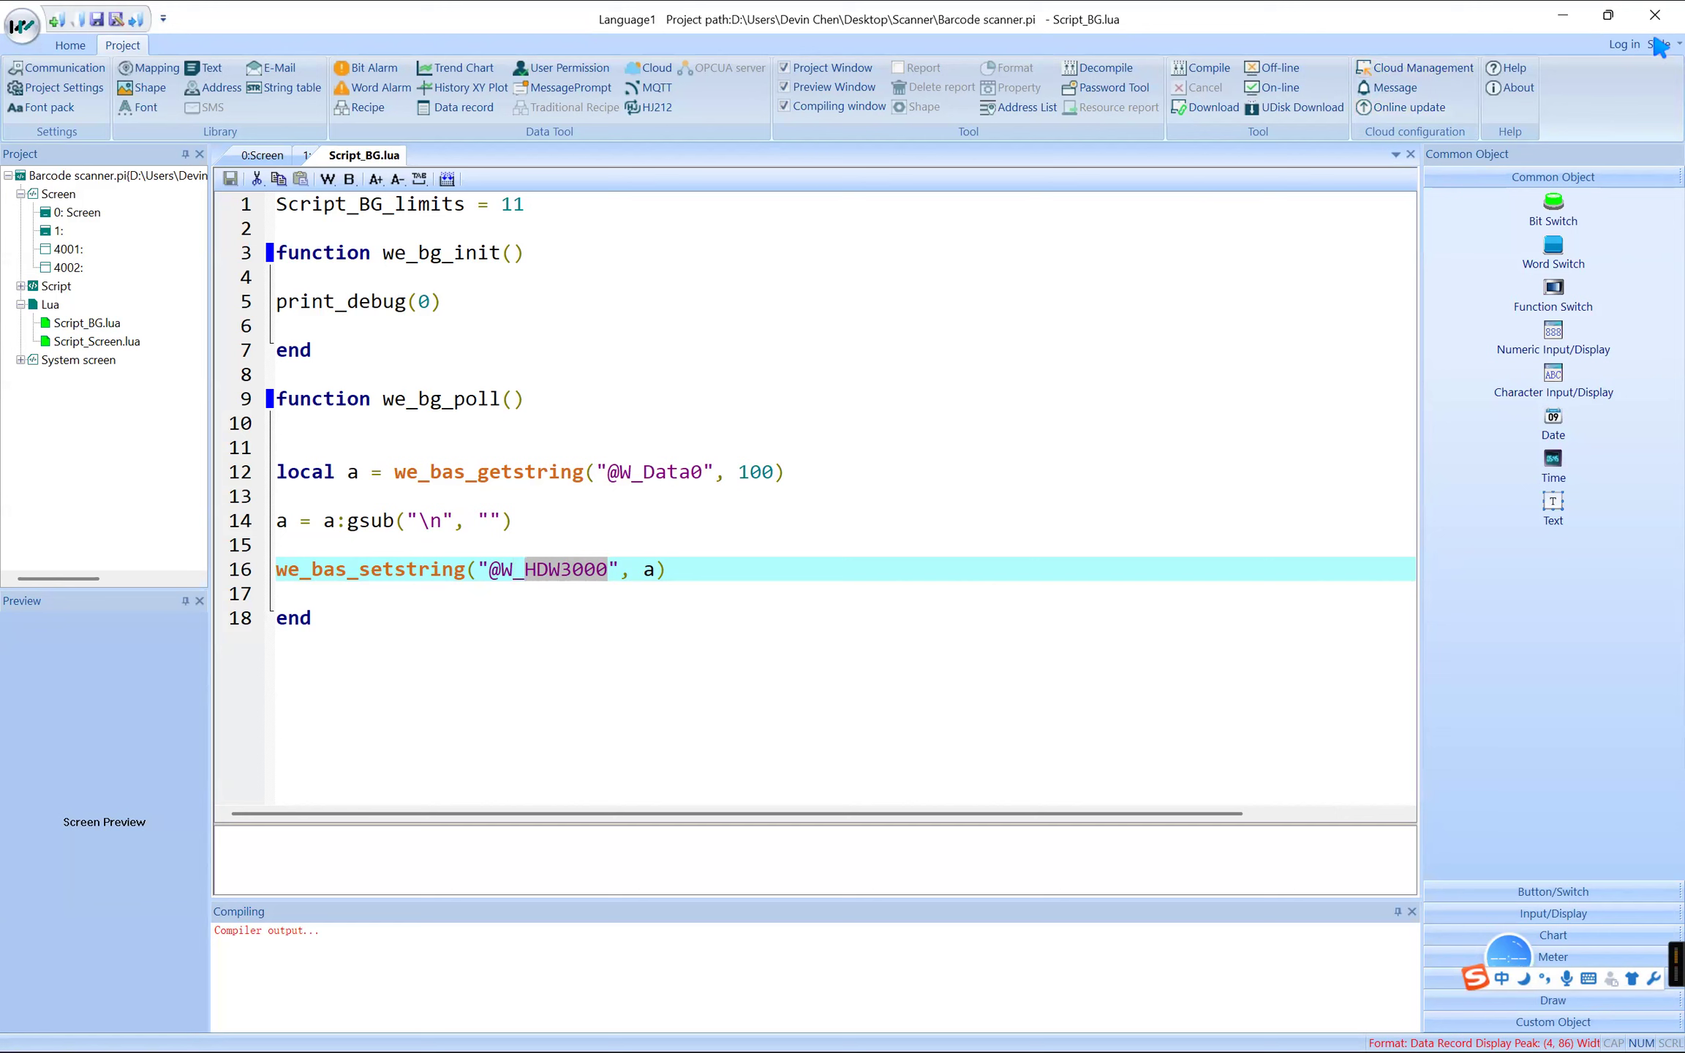
{"action": "left_click", "coordinate": [297, 156]}
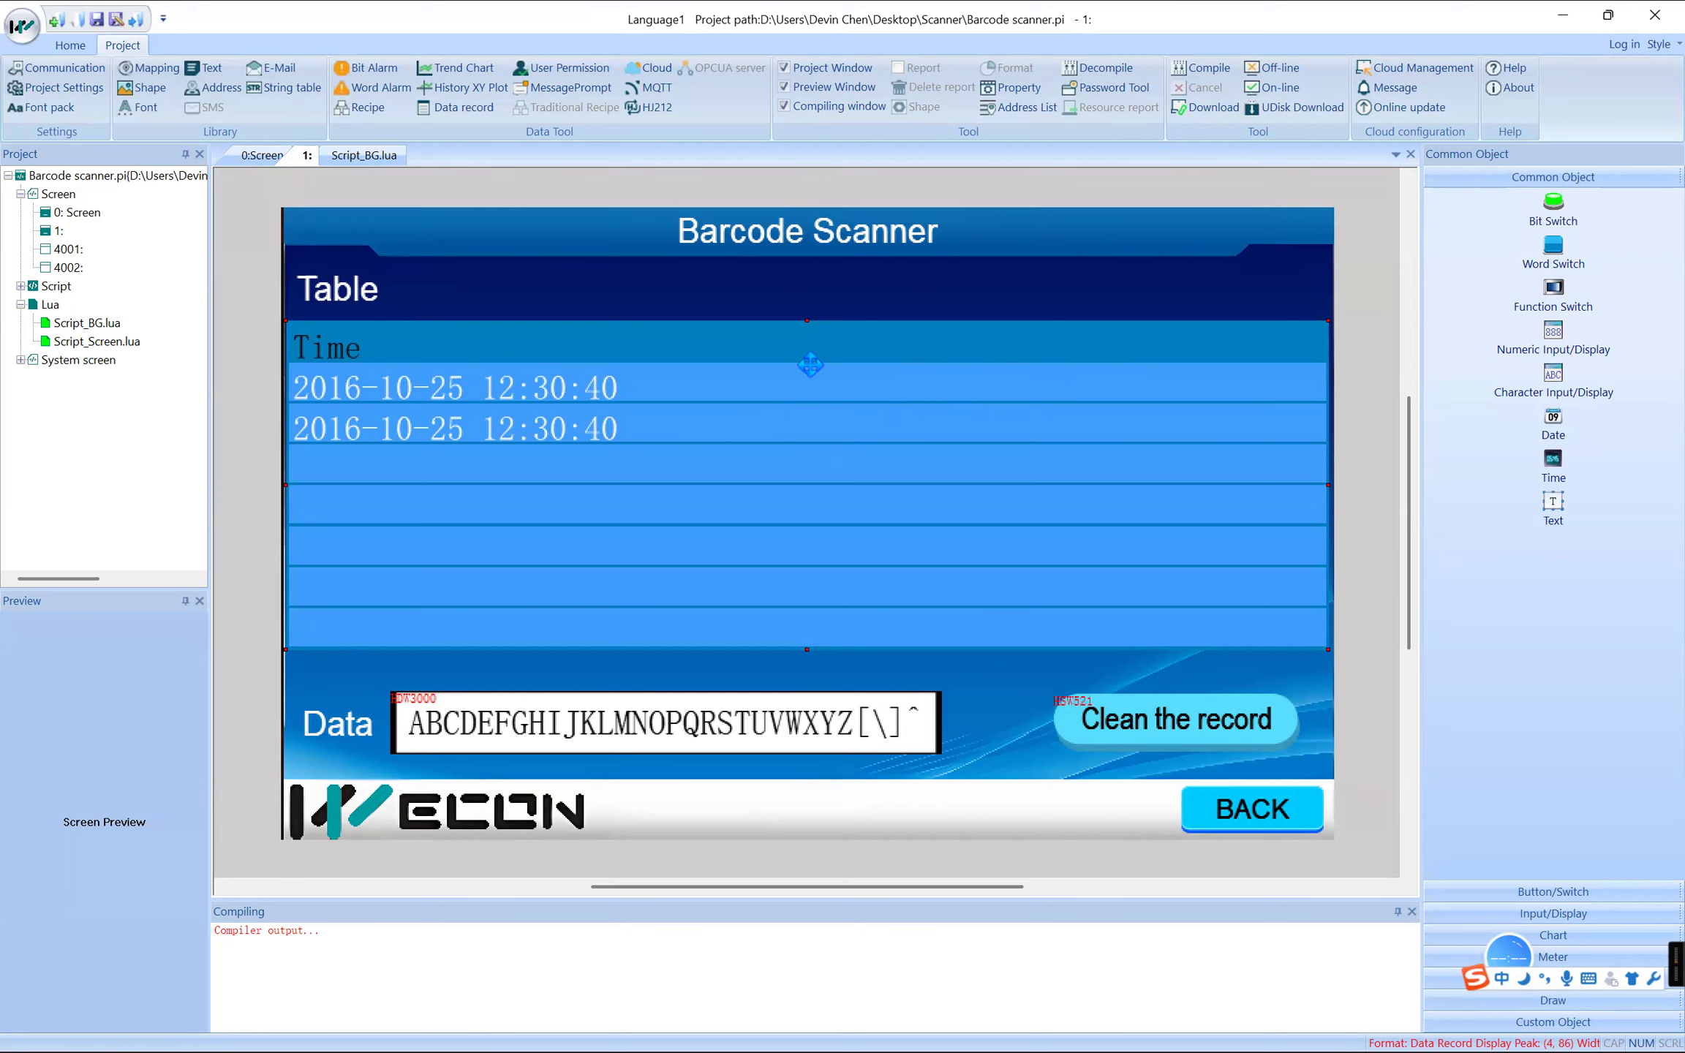
{"action": "left_click", "coordinate": [262, 155]}
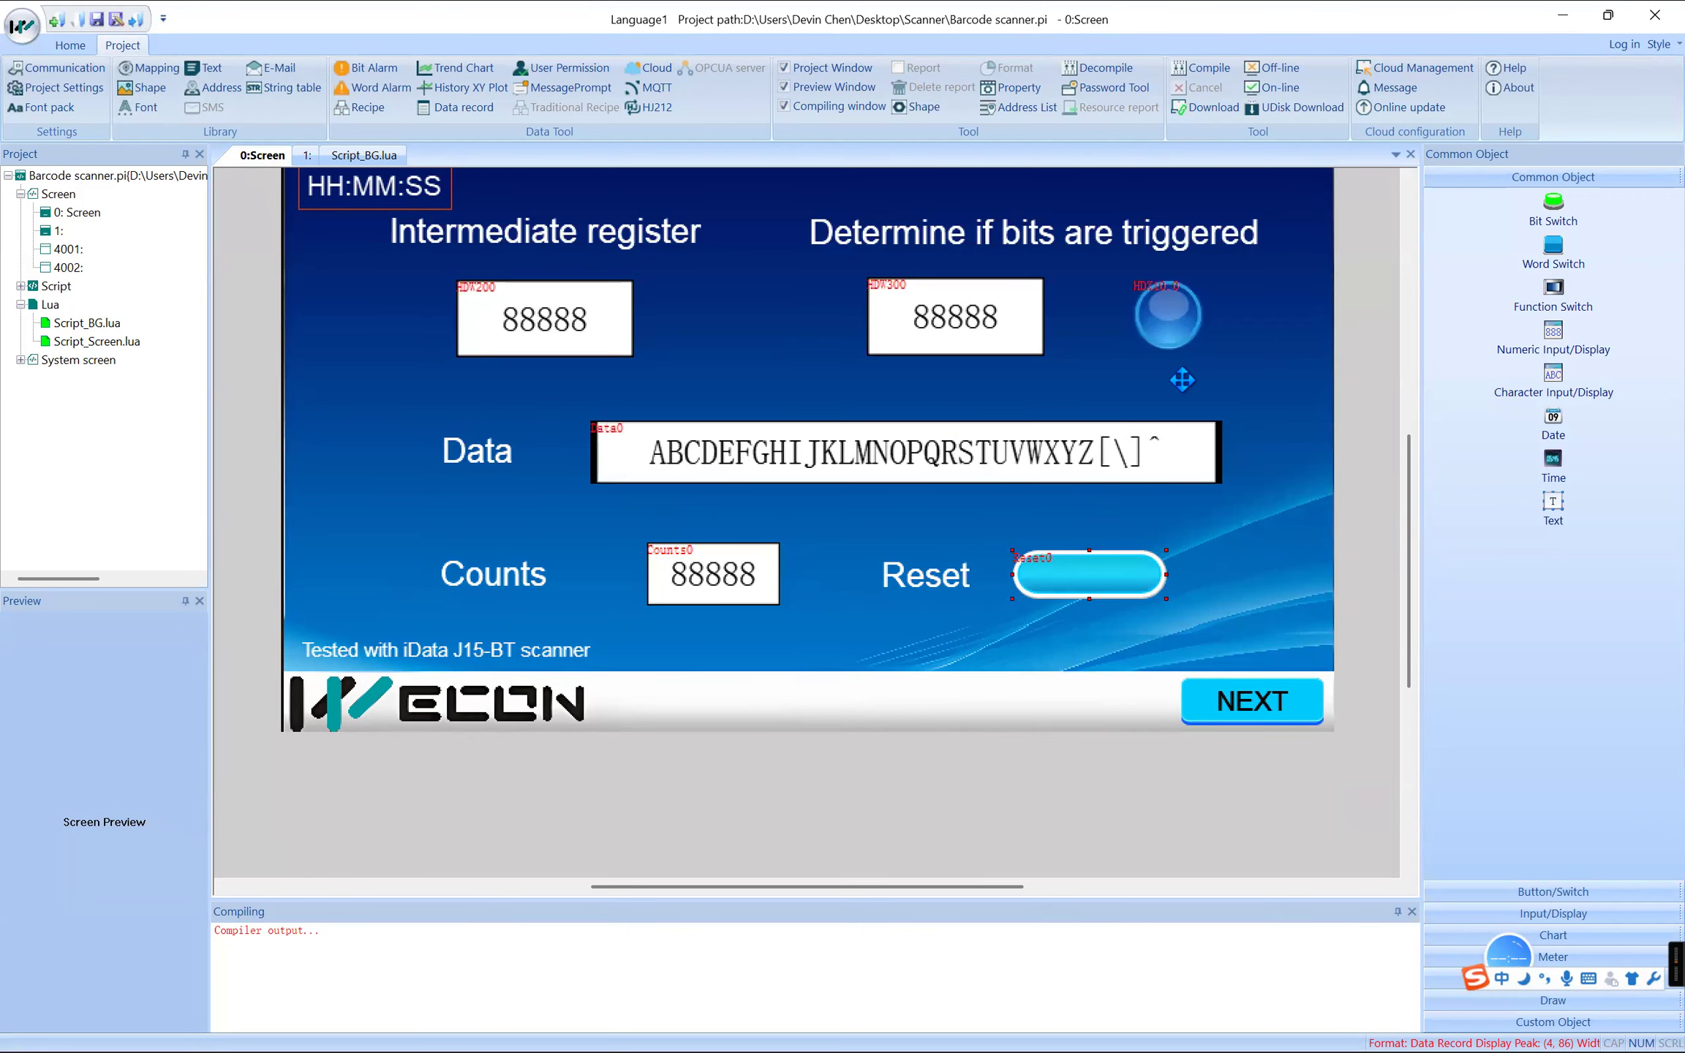
Step: Switch to File Explorer and open the demo video Scanner.mp4 from the Scanner folder on the Desktop
{"action": "key", "text": "super"}
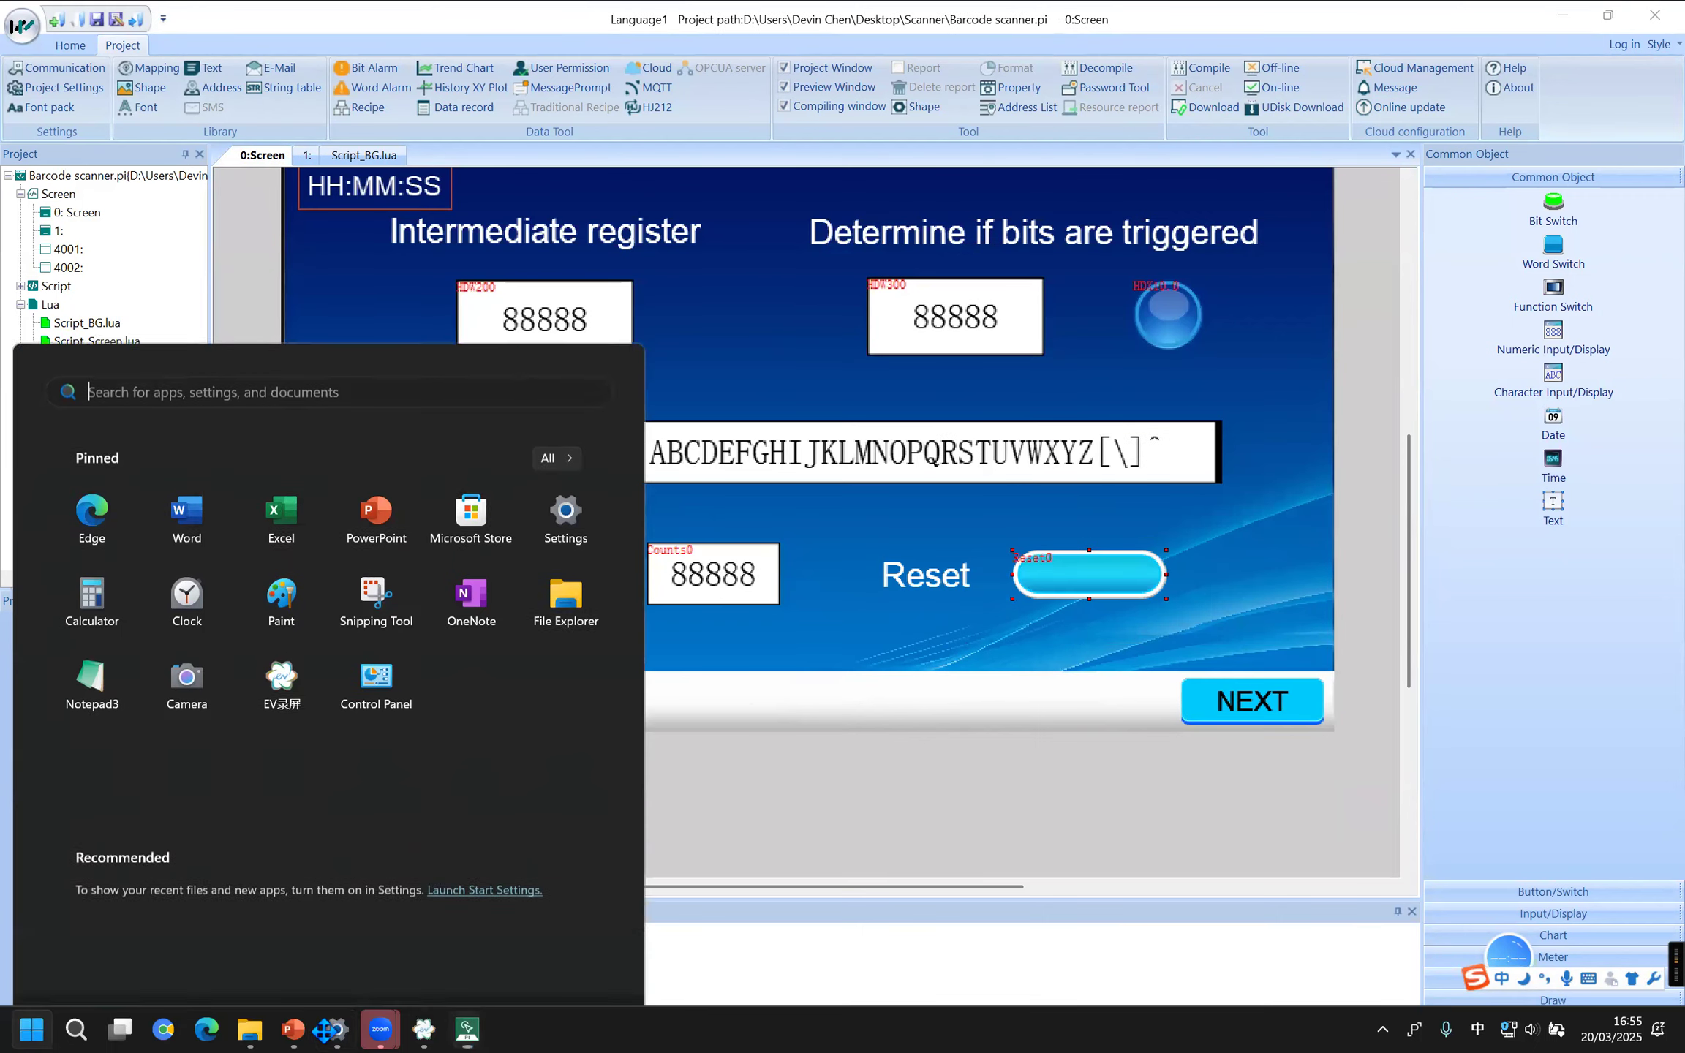
{"action": "mouse_move", "coordinate": [249, 1029]}
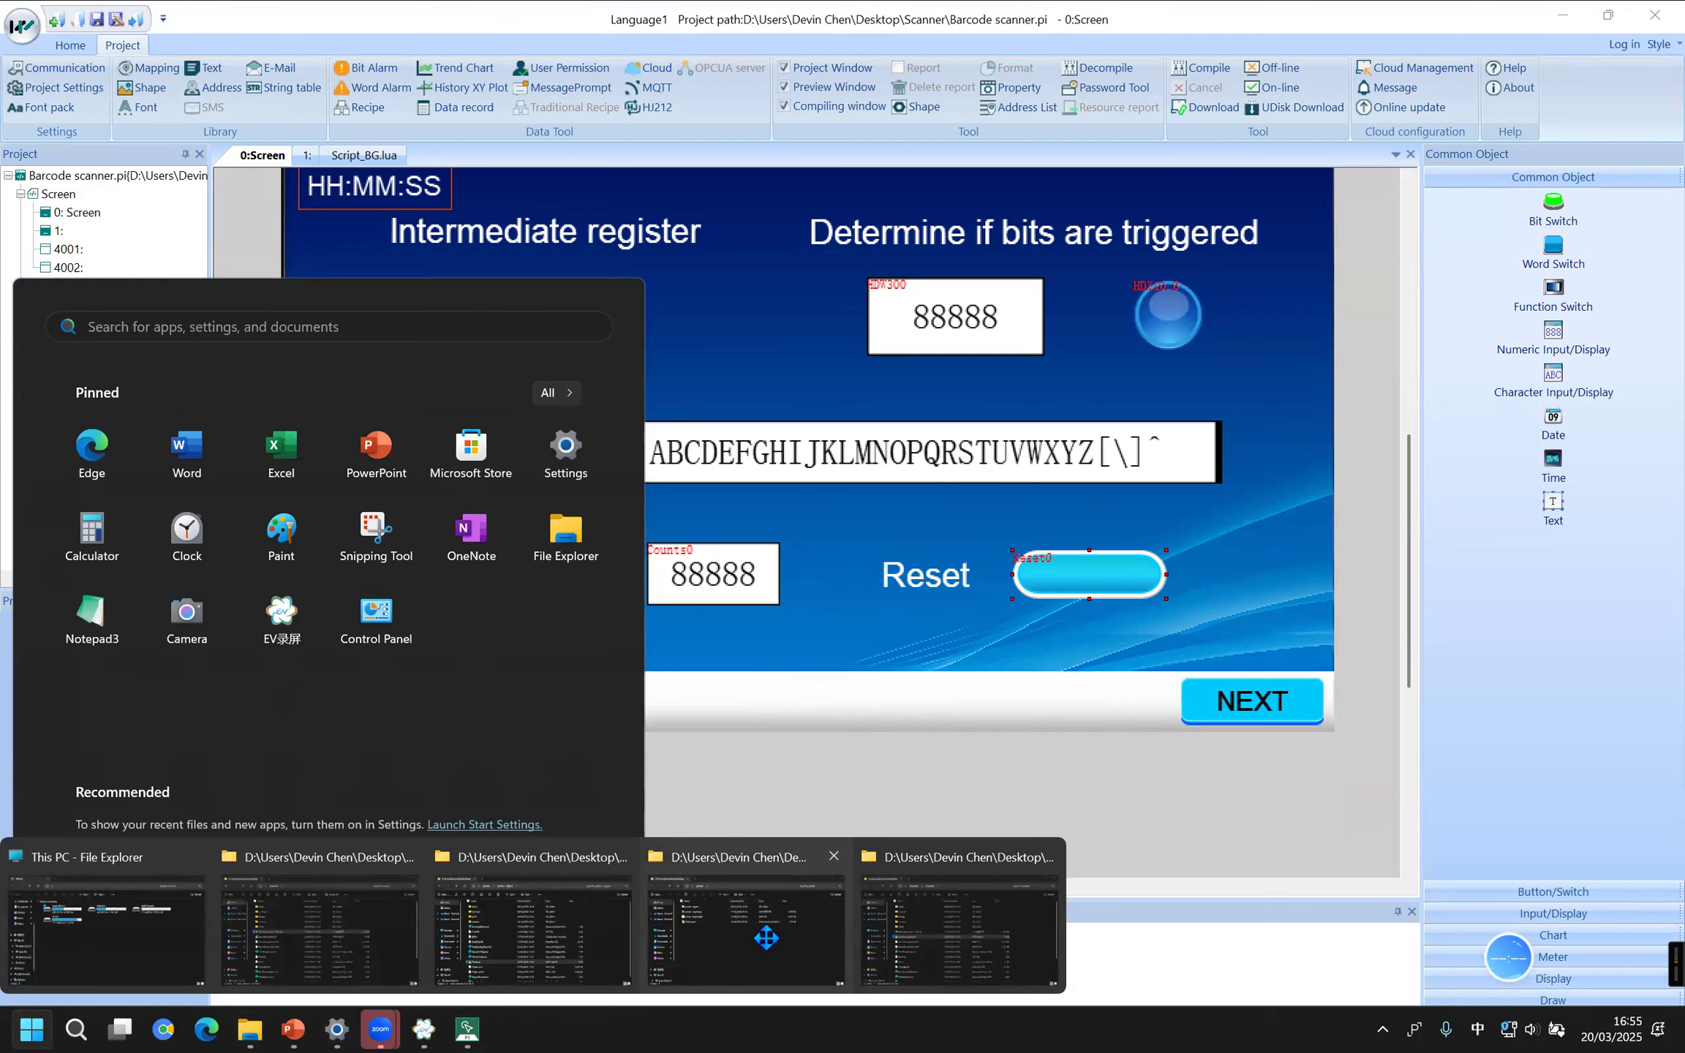
{"action": "left_click", "coordinate": [866, 923]}
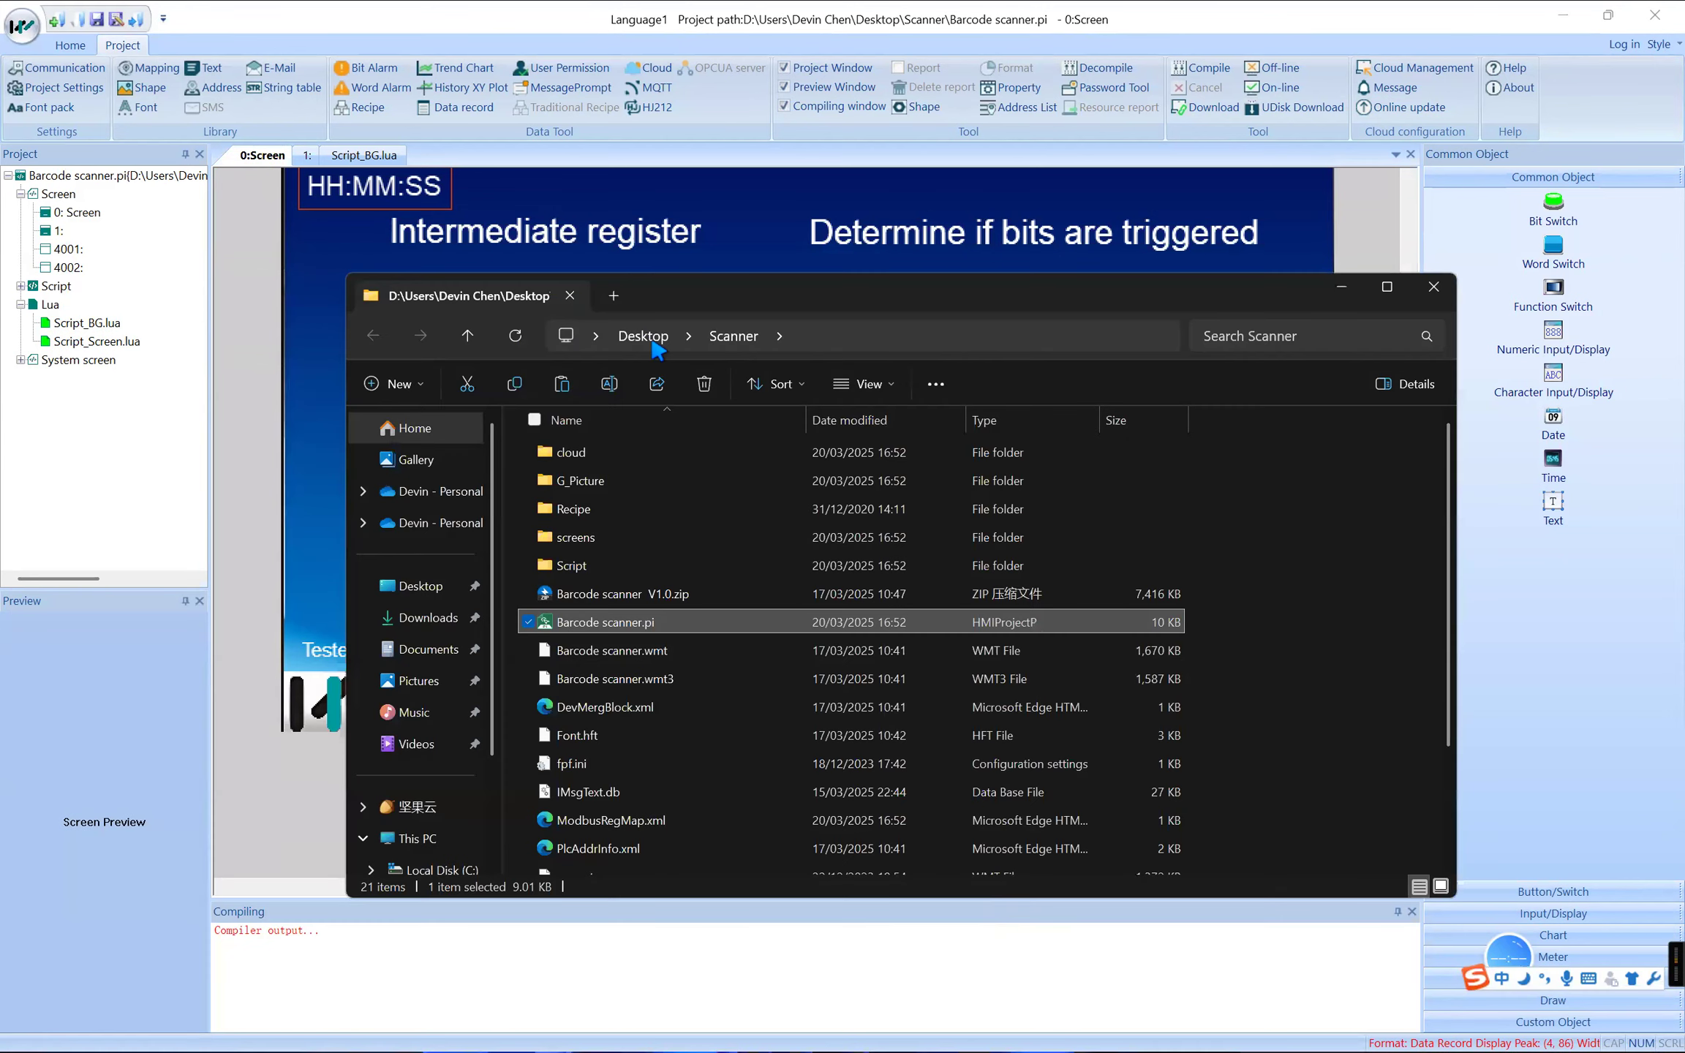
{"action": "left_click", "coordinate": [653, 341]}
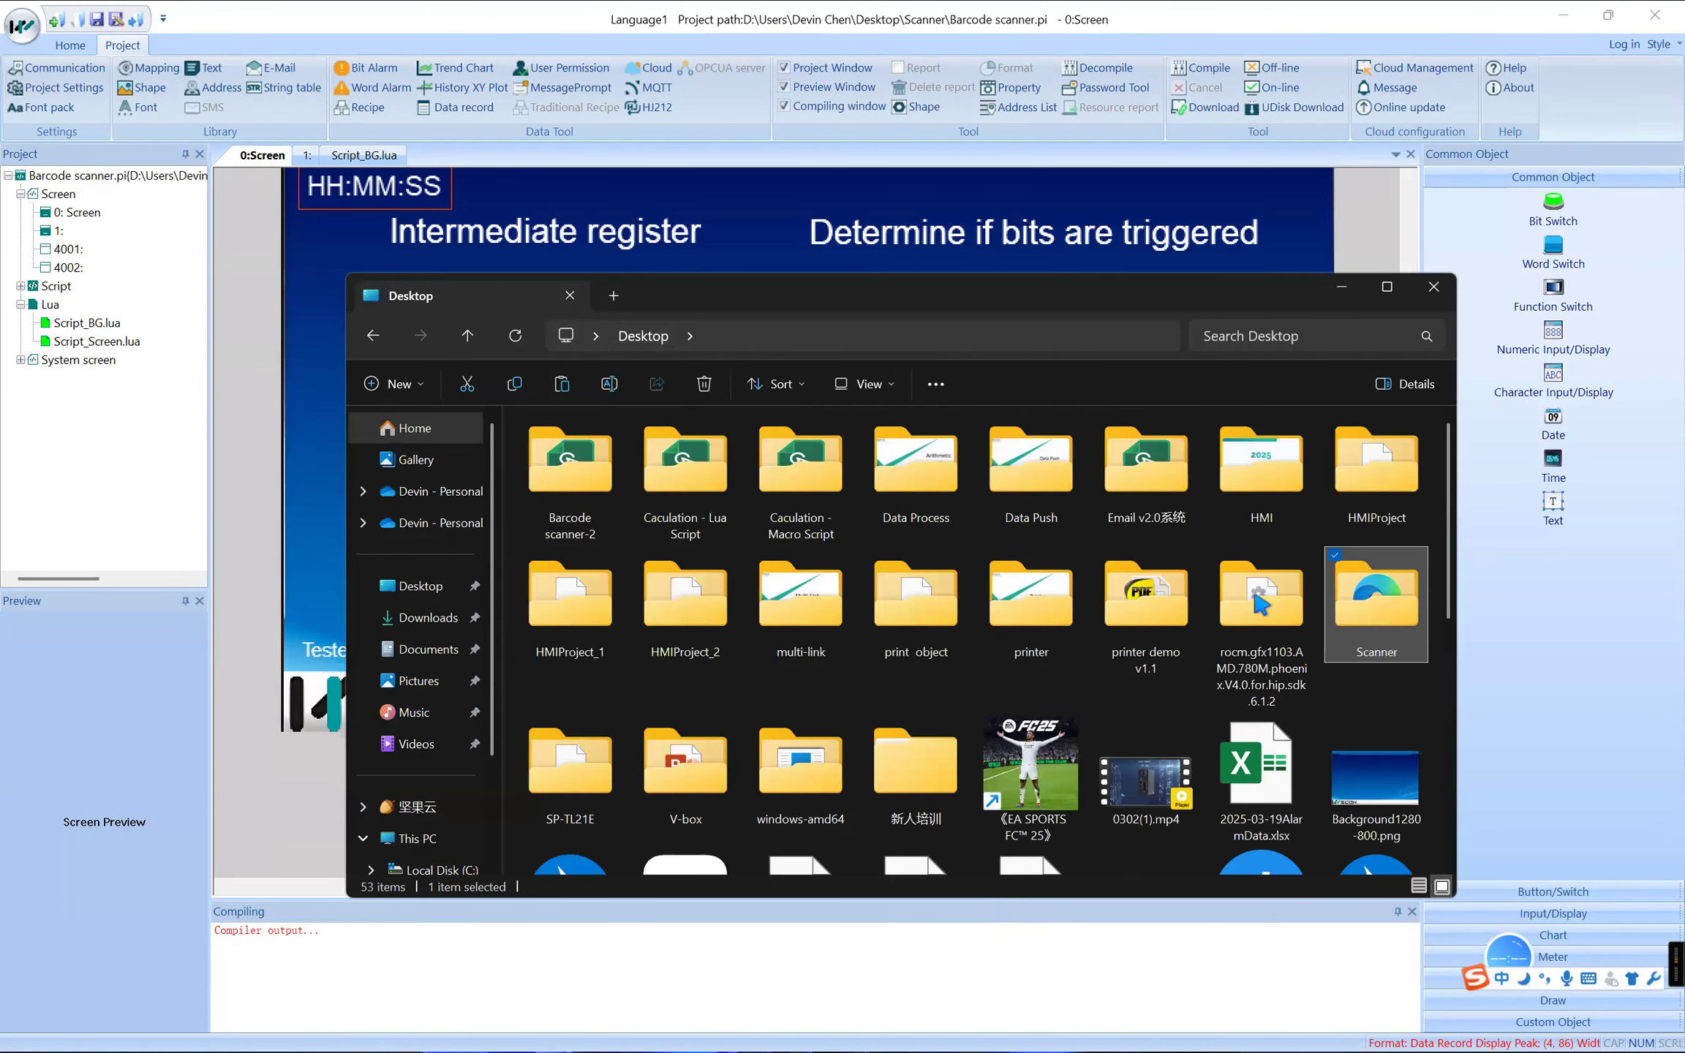
{"action": "double_click", "coordinate": [1361, 600]}
{"action": "scroll", "coordinate": [700, 585], "scroll_direction": "down", "scroll_amount": 2}
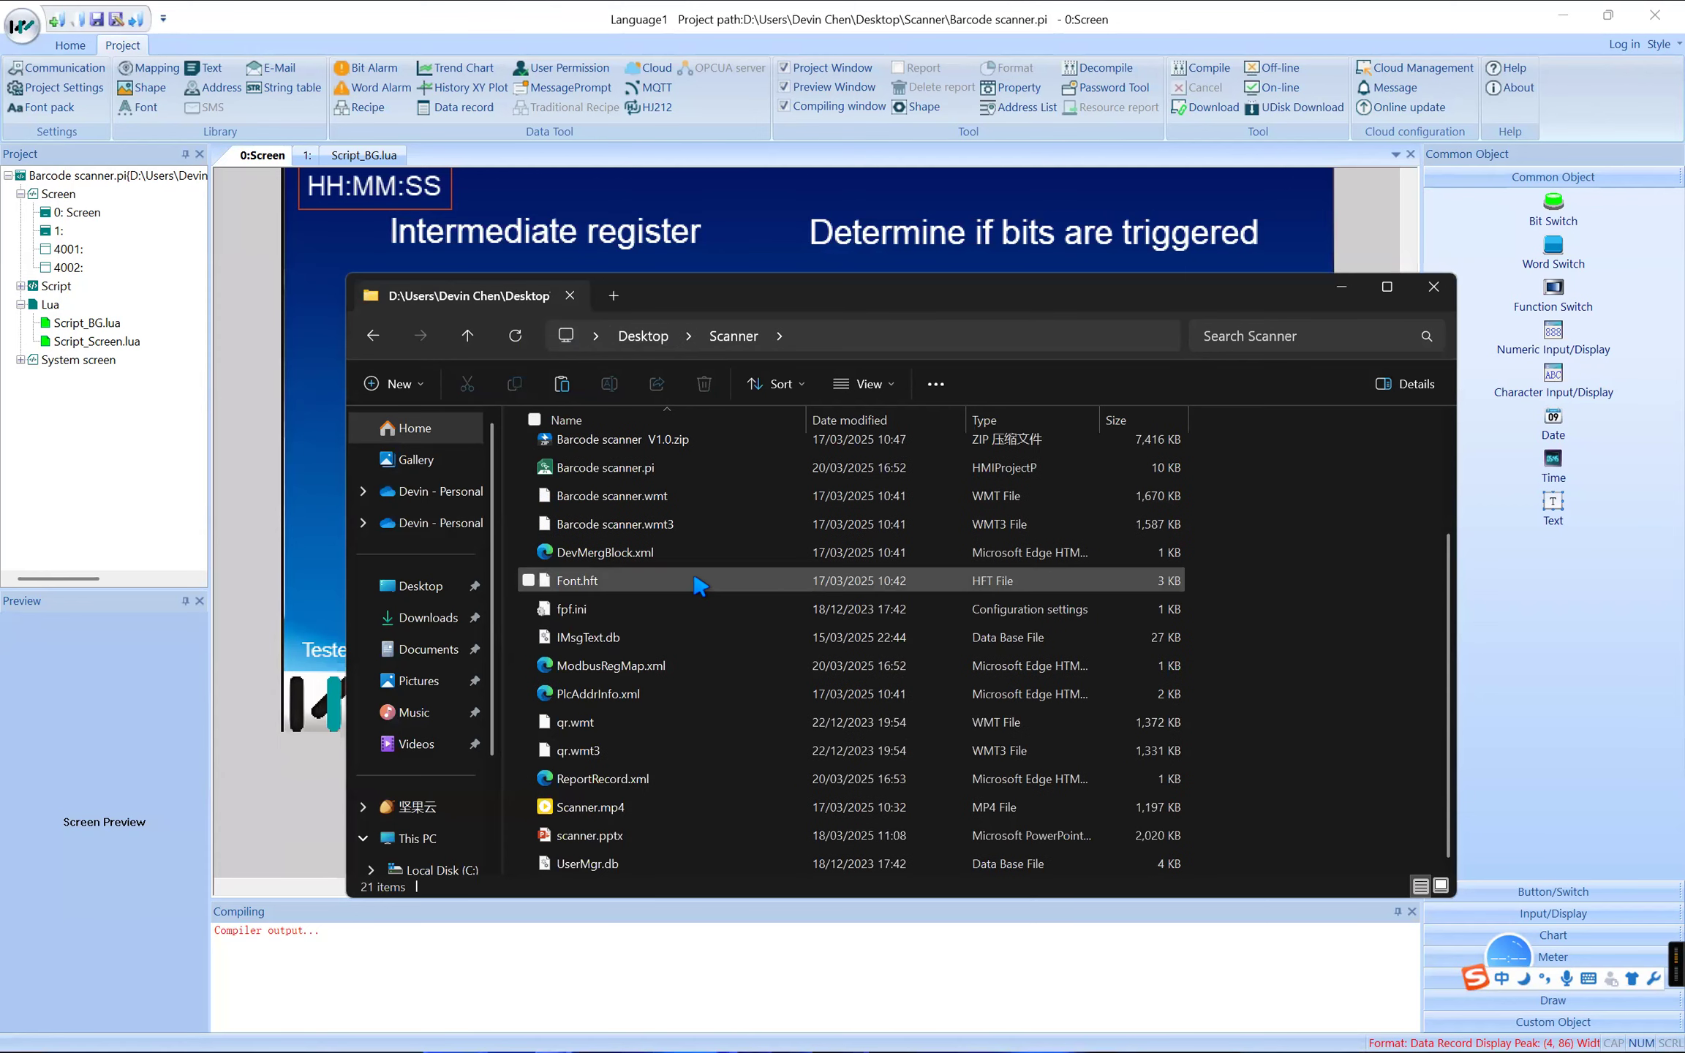
{"action": "left_click", "coordinate": [604, 807]}
{"action": "double_click", "coordinate": [604, 806]}
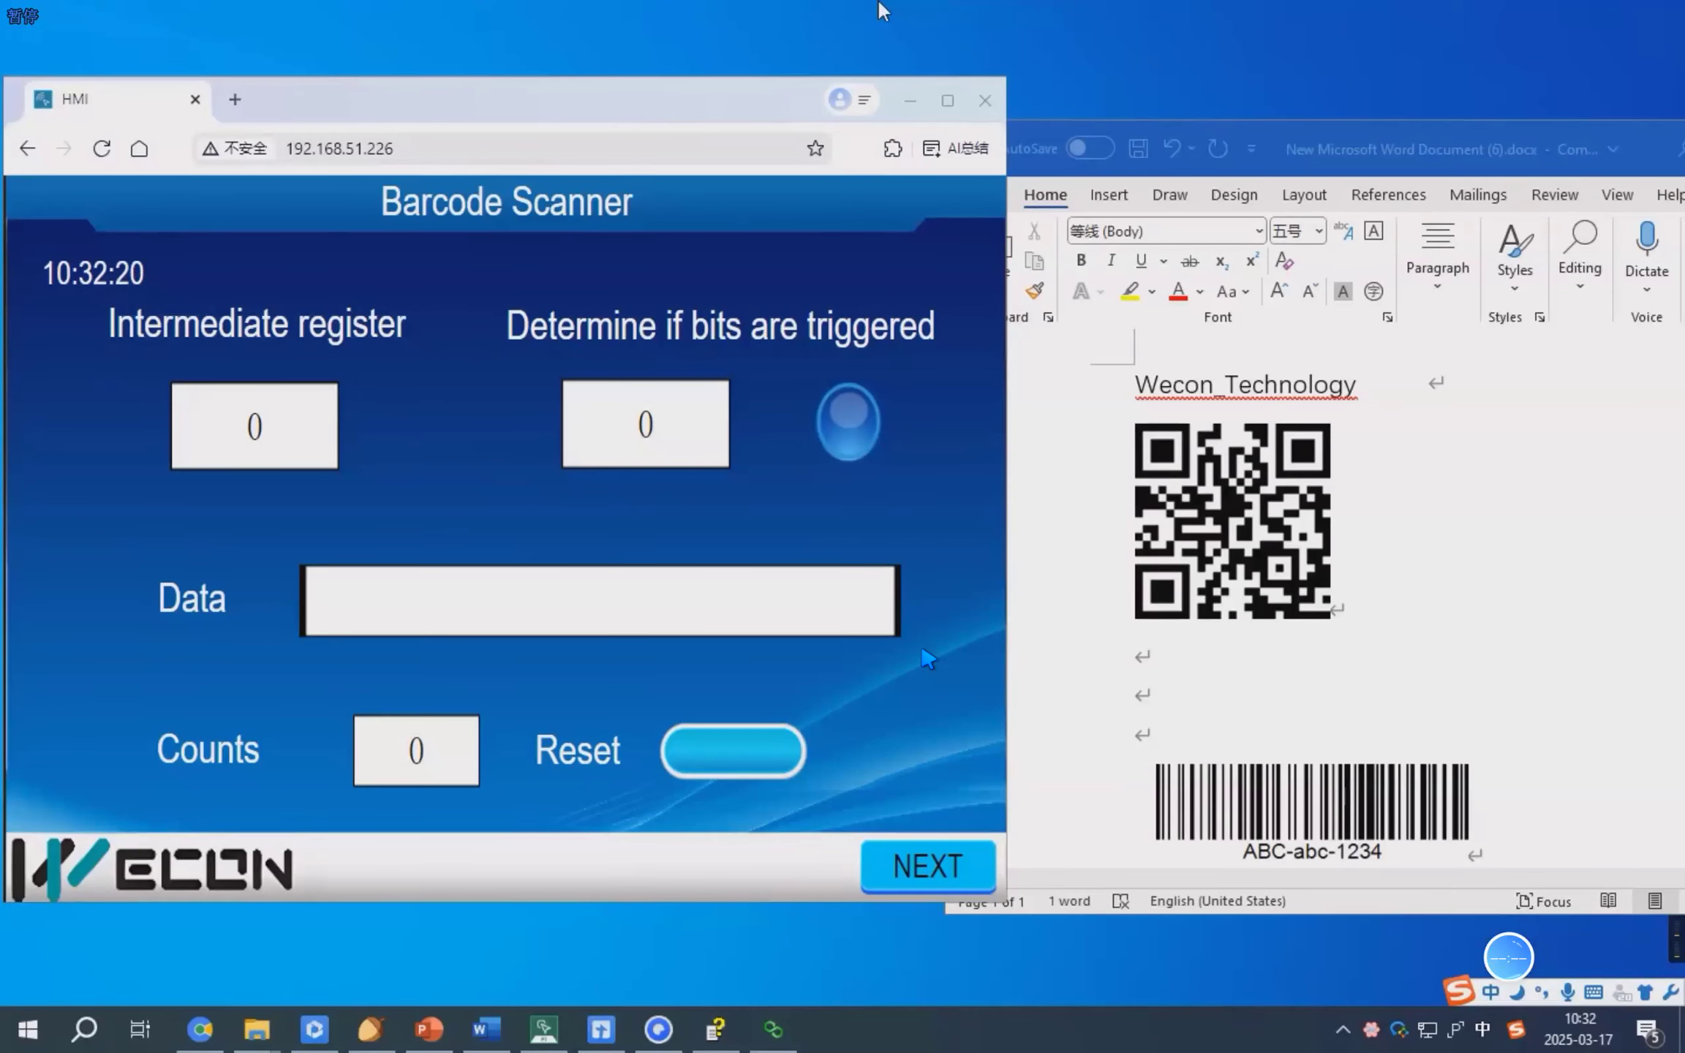
Step: Play the scanner demo with pauses, examining the QR code and barcode scans and the record table on the second HMI screen
{"action": "key", "text": "space"}
{"action": "key", "text": "space"}
{"action": "key", "text": "space"}
{"action": "key", "text": "space"}
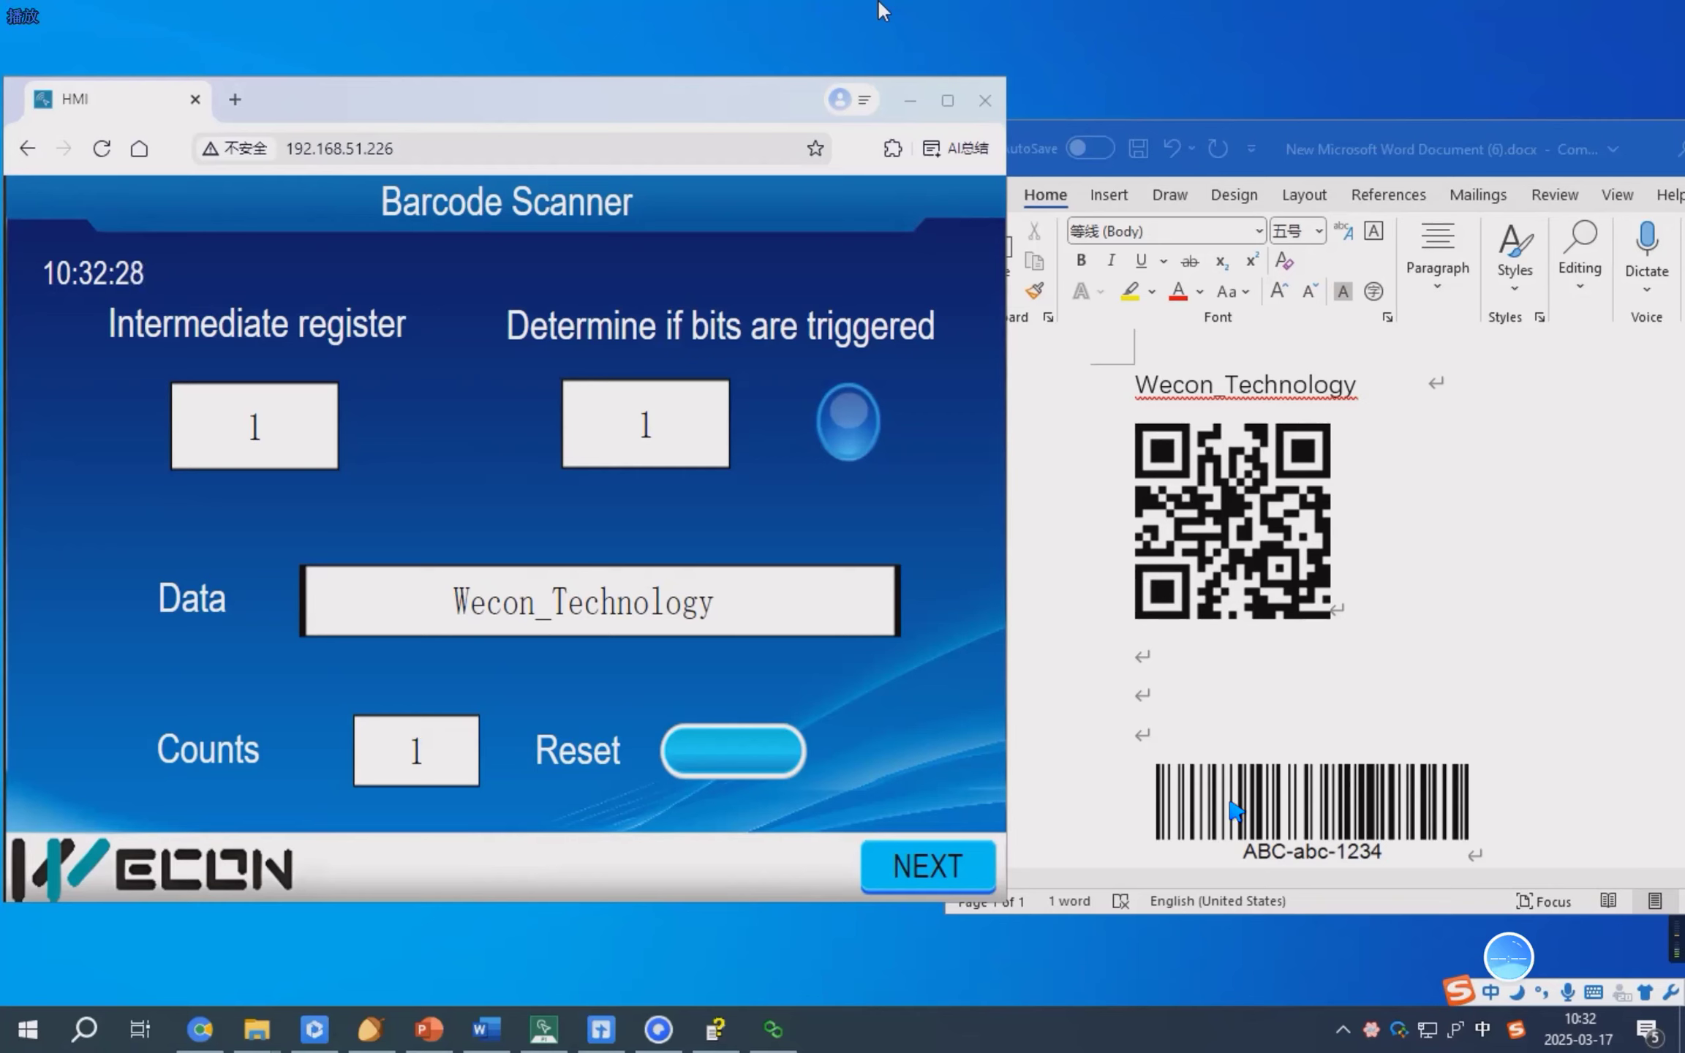
{"action": "left_click", "coordinate": [962, 870]}
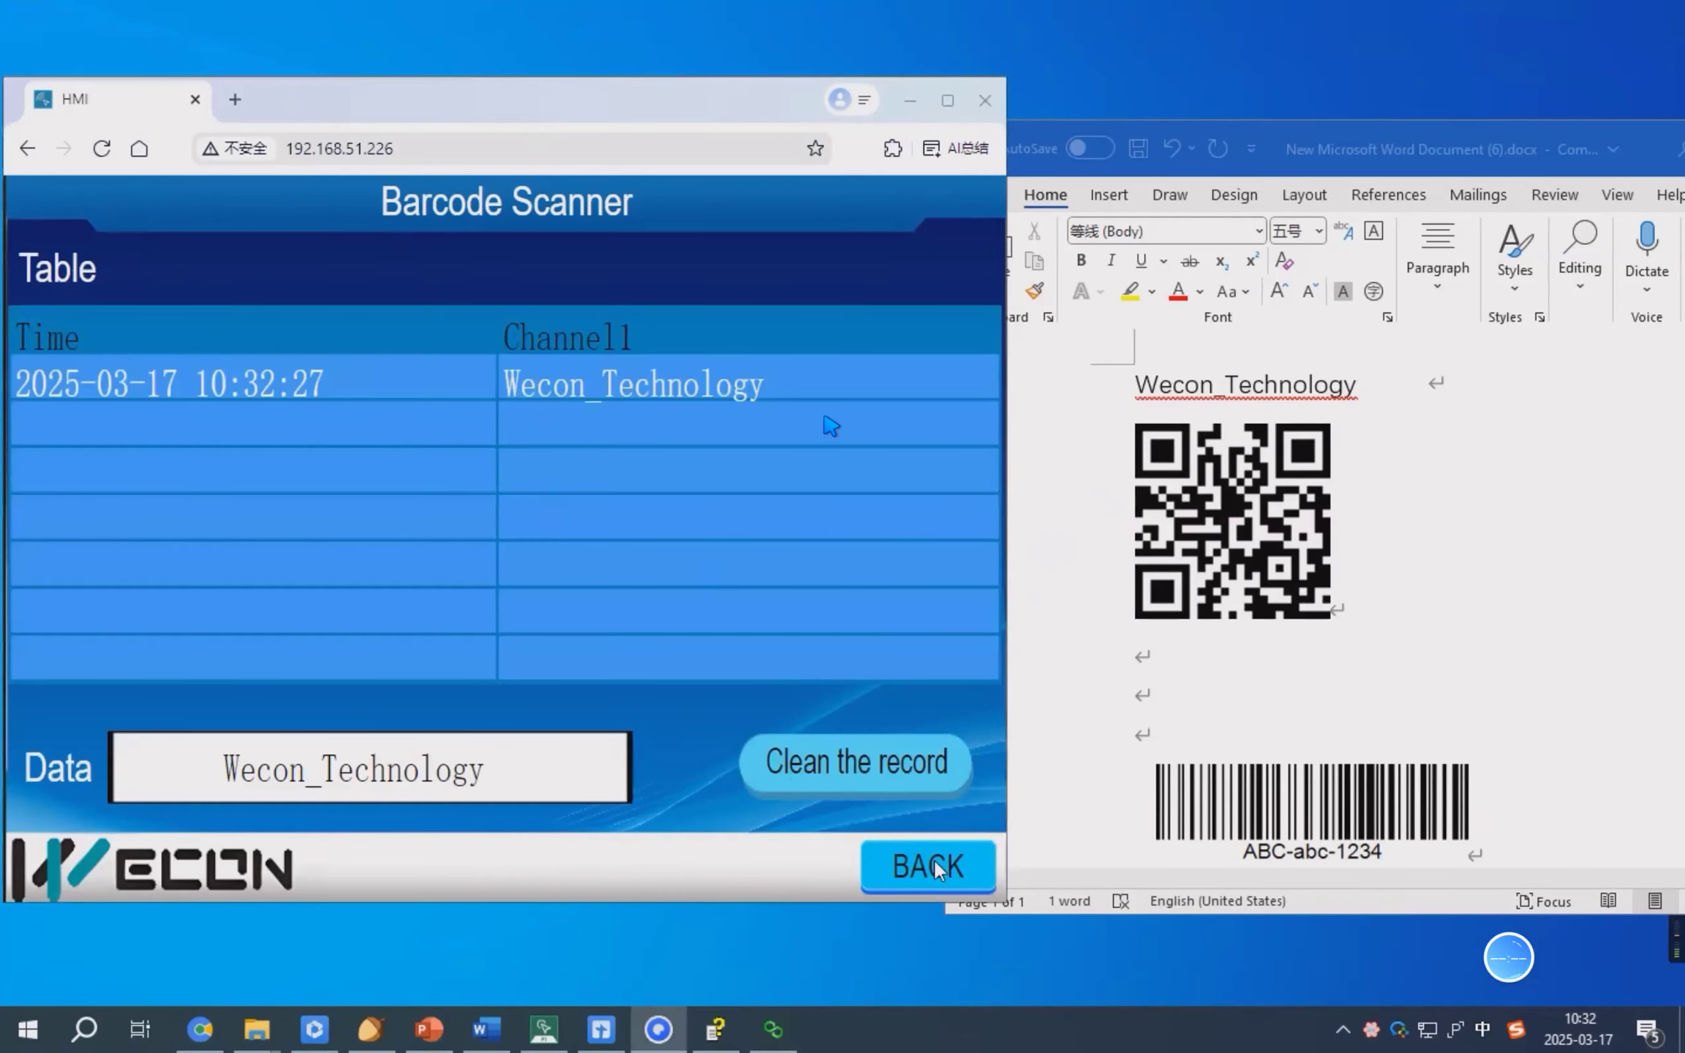
{"action": "left_click", "coordinate": [936, 868]}
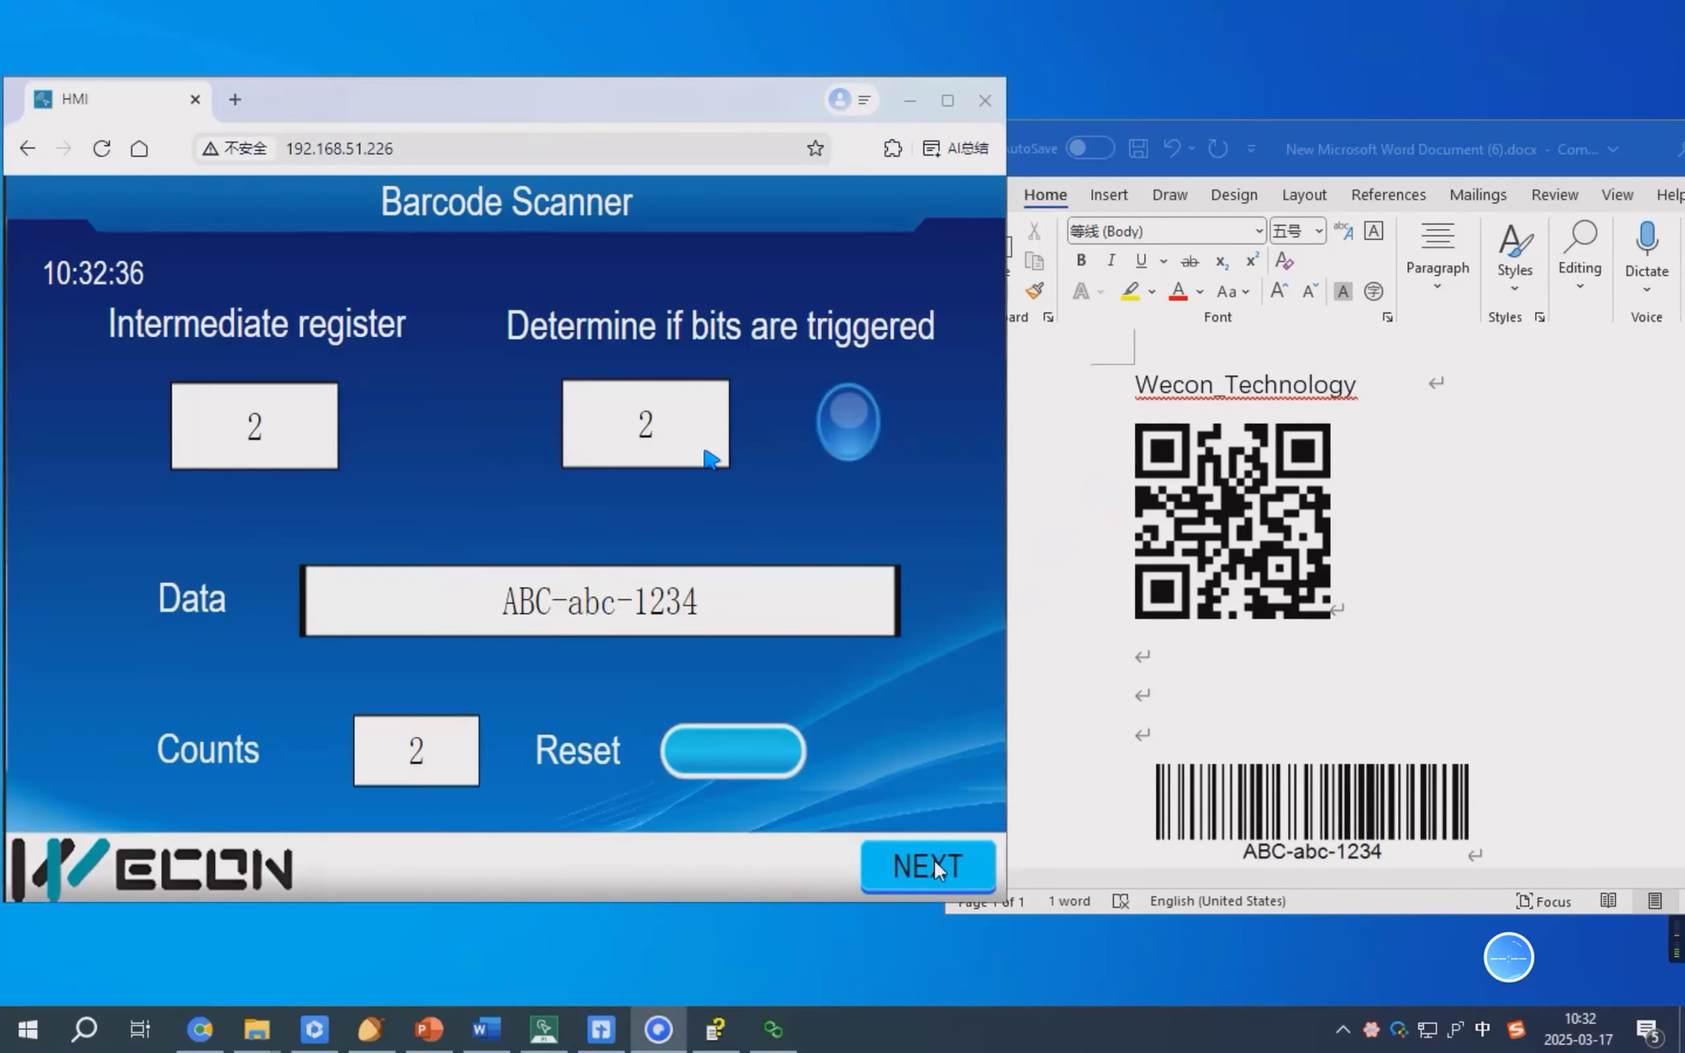
{"action": "left_click", "coordinate": [936, 869]}
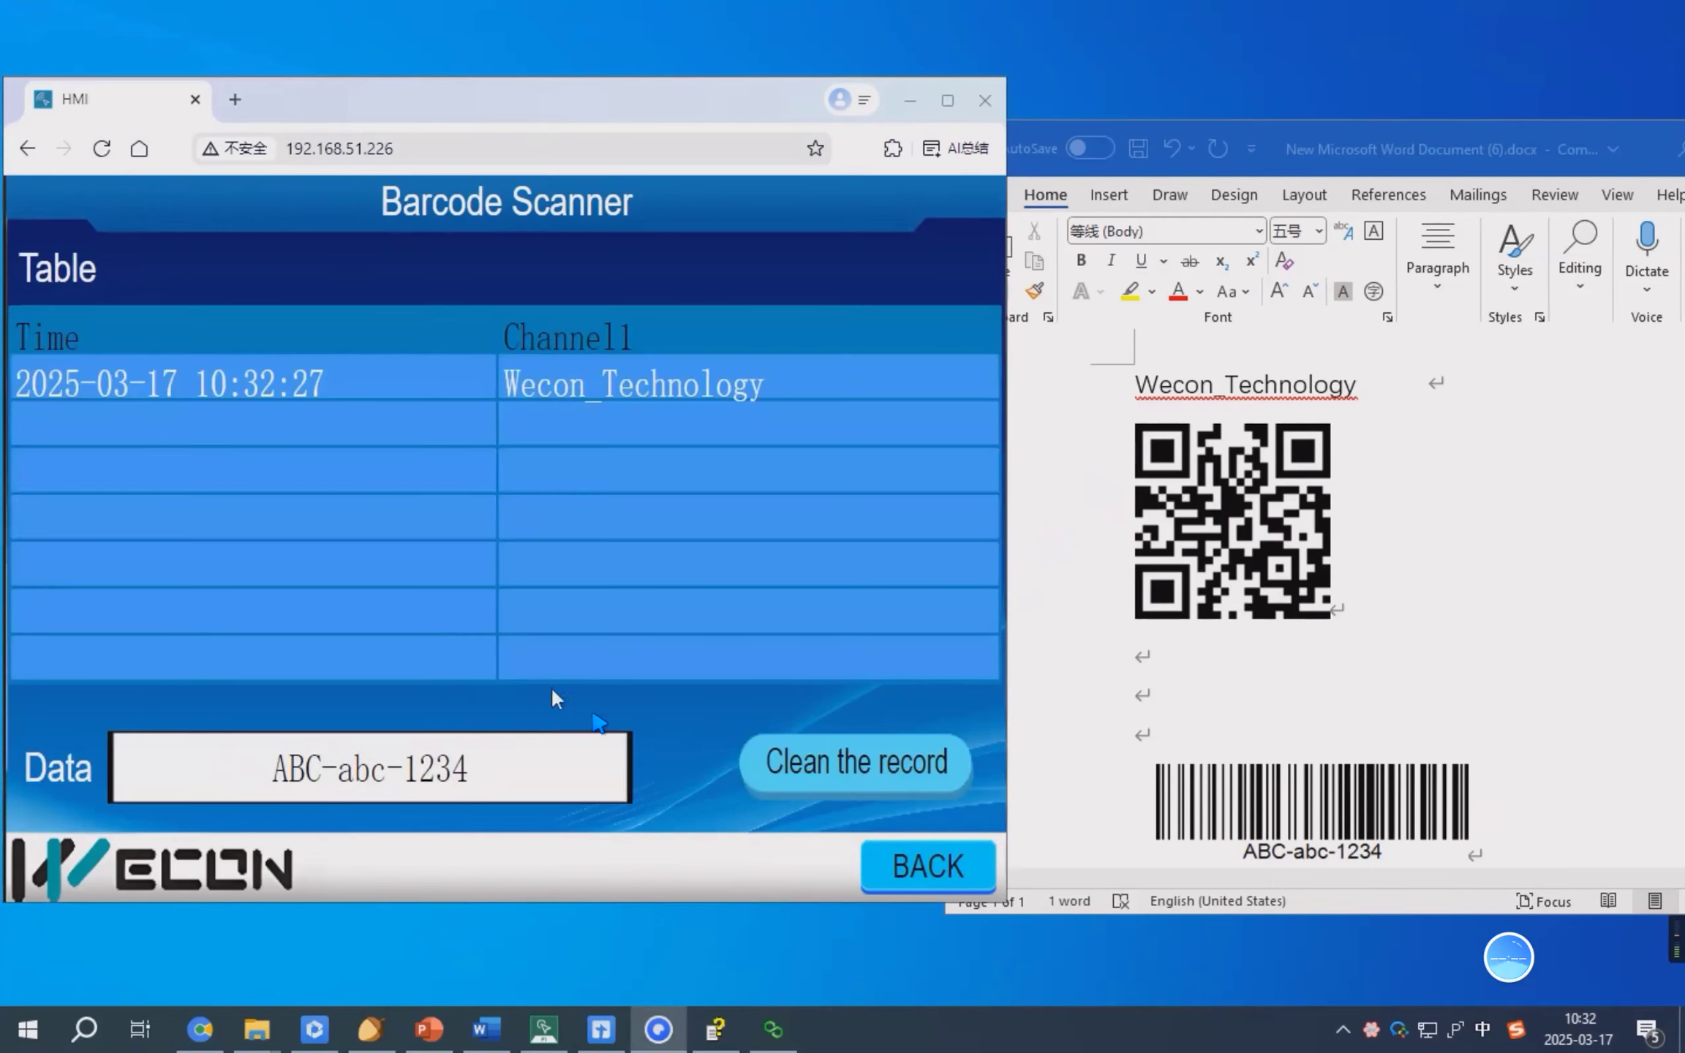
{"action": "left_click", "coordinate": [845, 571]}
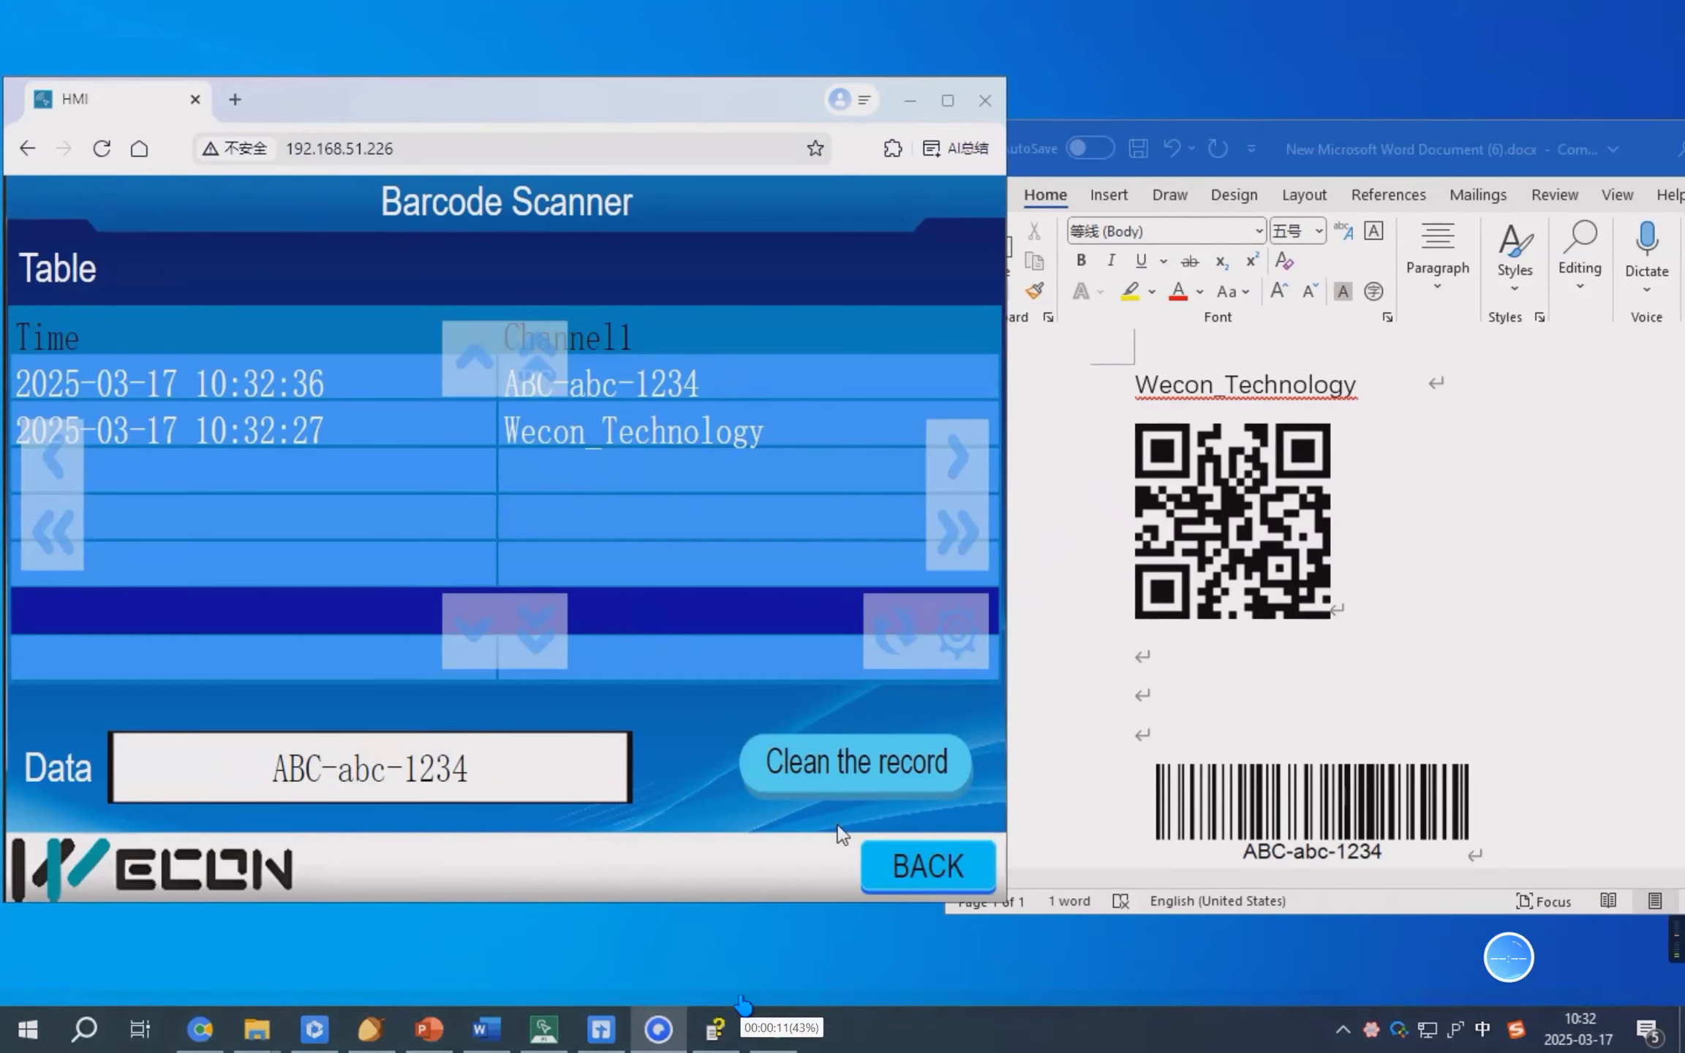
Step: Seek in the demo video to review the Reset switch part, and close the player and the Scanner folder window
{"action": "mouse_move", "coordinate": [768, 1021]}
{"action": "left_click", "coordinate": [822, 1028]}
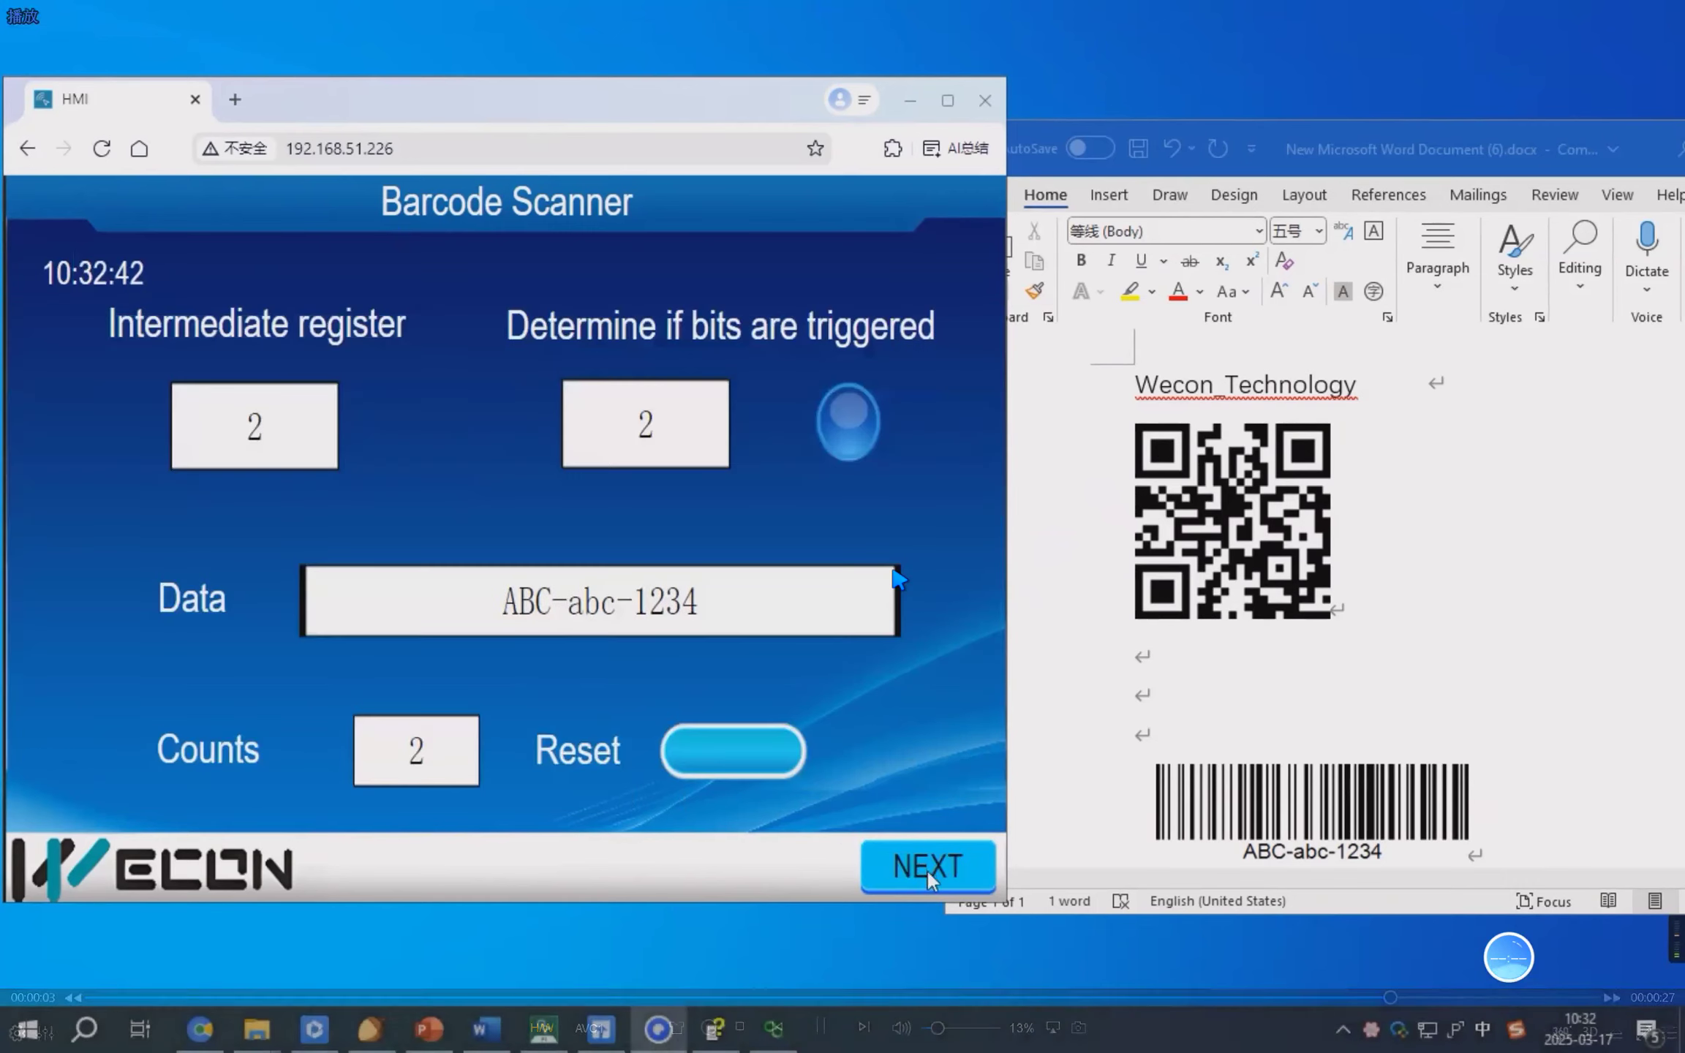
{"action": "left_click", "coordinate": [756, 741]}
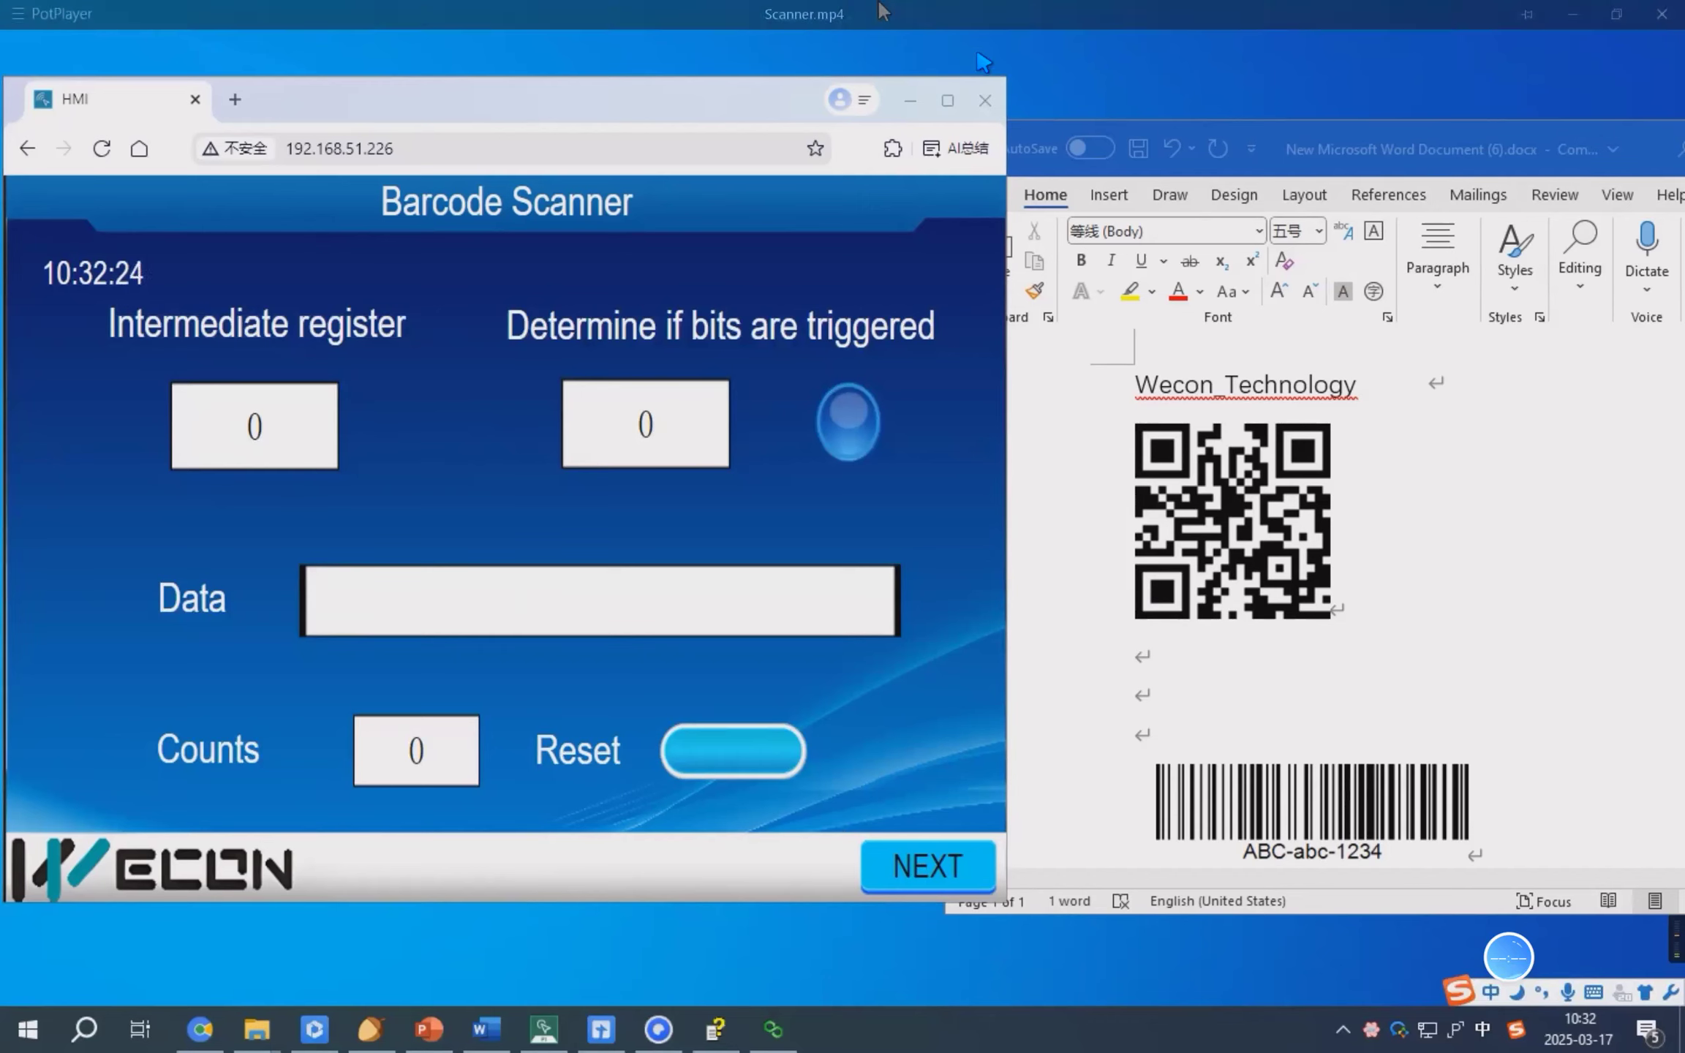
{"action": "left_click", "coordinate": [1661, 14]}
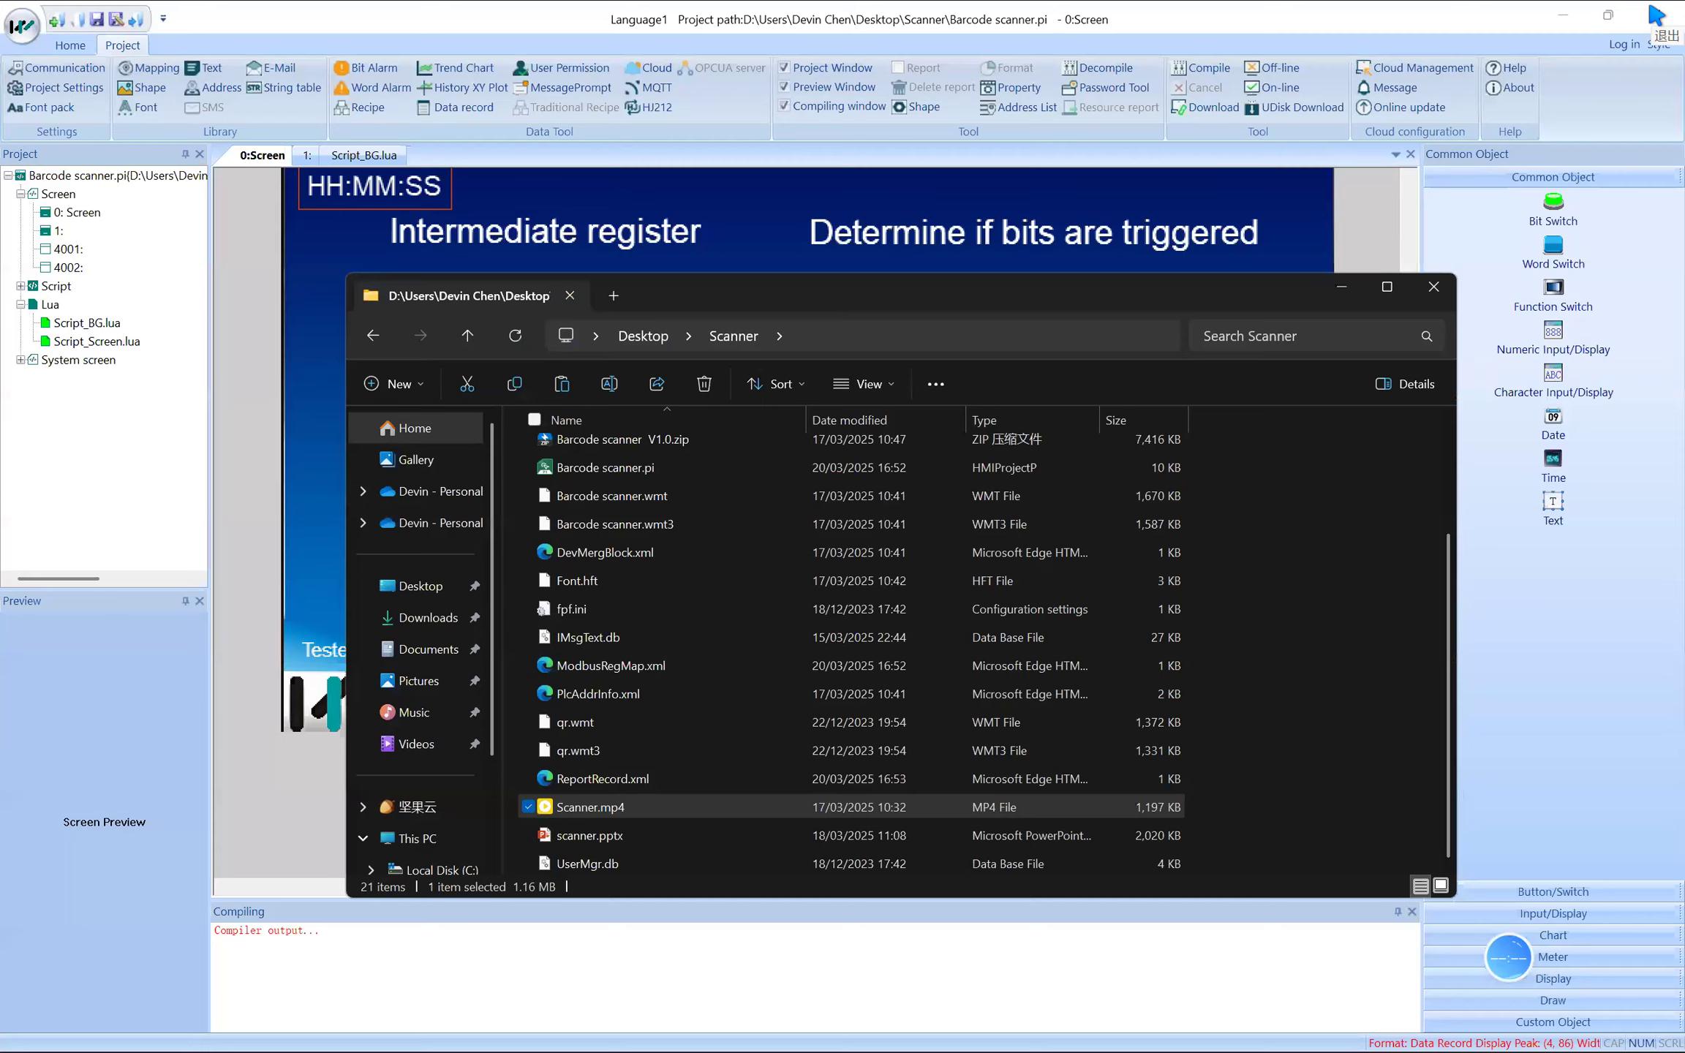
{"action": "left_click", "coordinate": [1445, 292]}
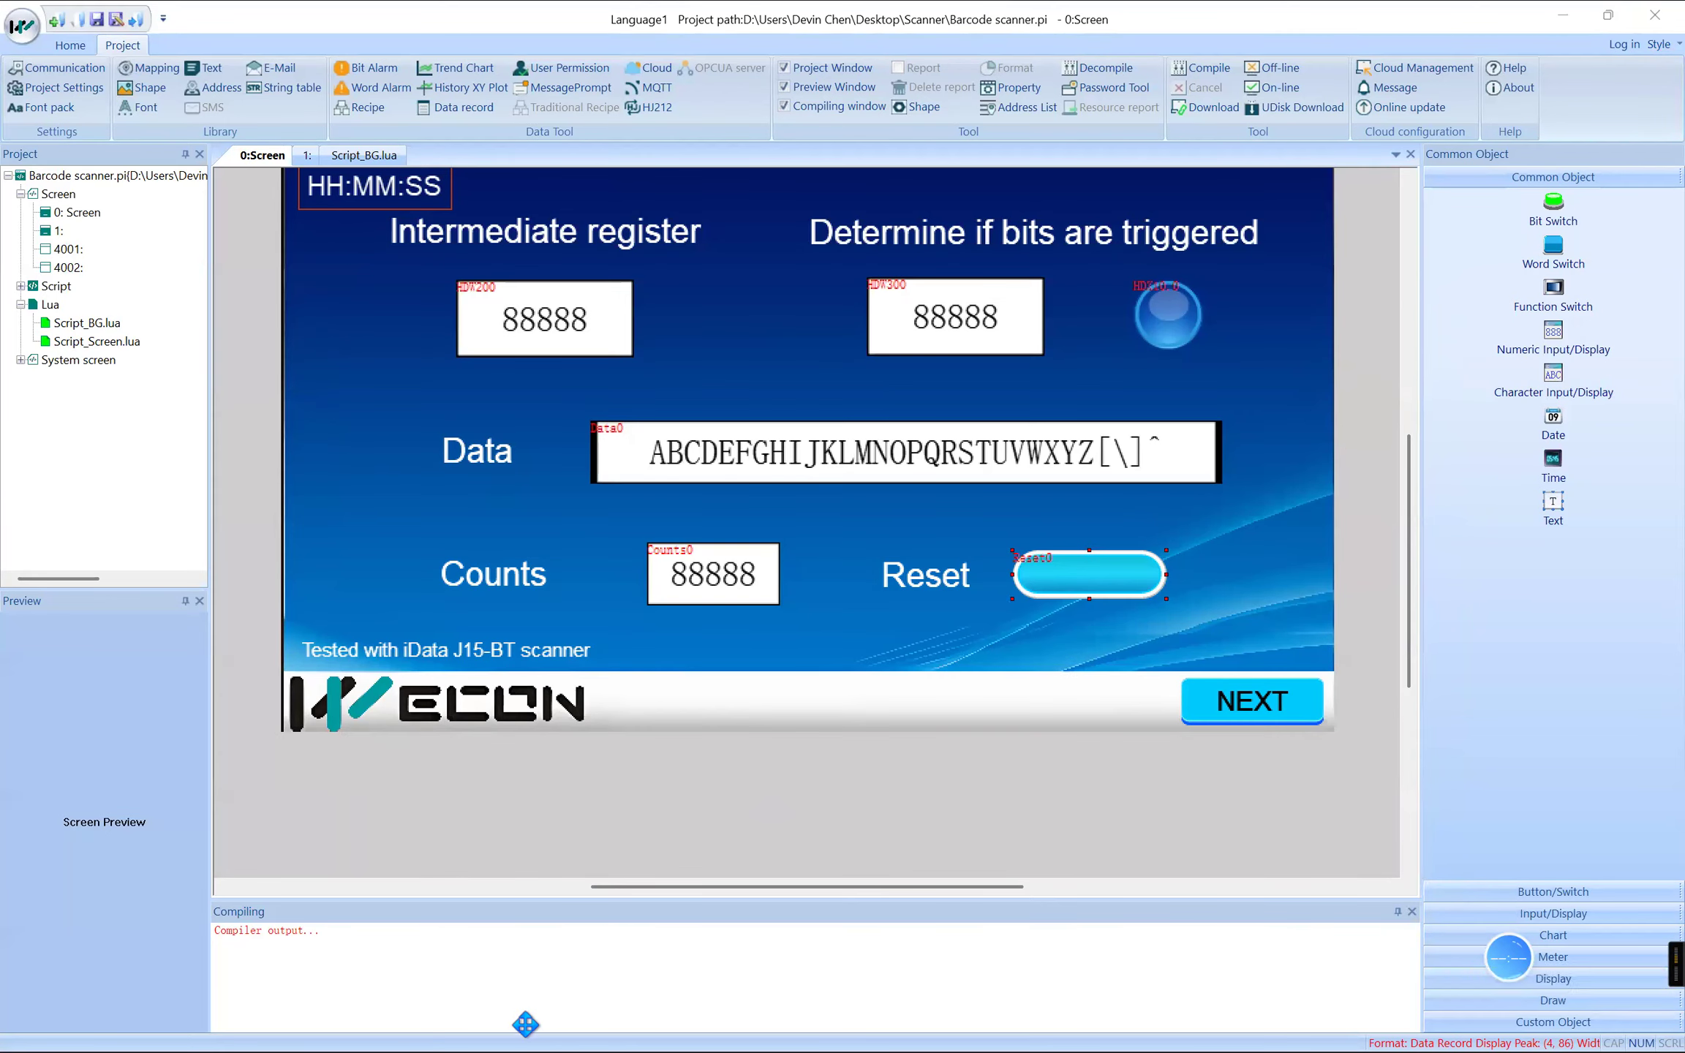
Step: Switch to scanner.pptx in PowerPoint and show slide 10 with the embedded Scanner Demo video
{"action": "key", "text": "super"}
{"action": "mouse_move", "coordinate": [293, 1027]}
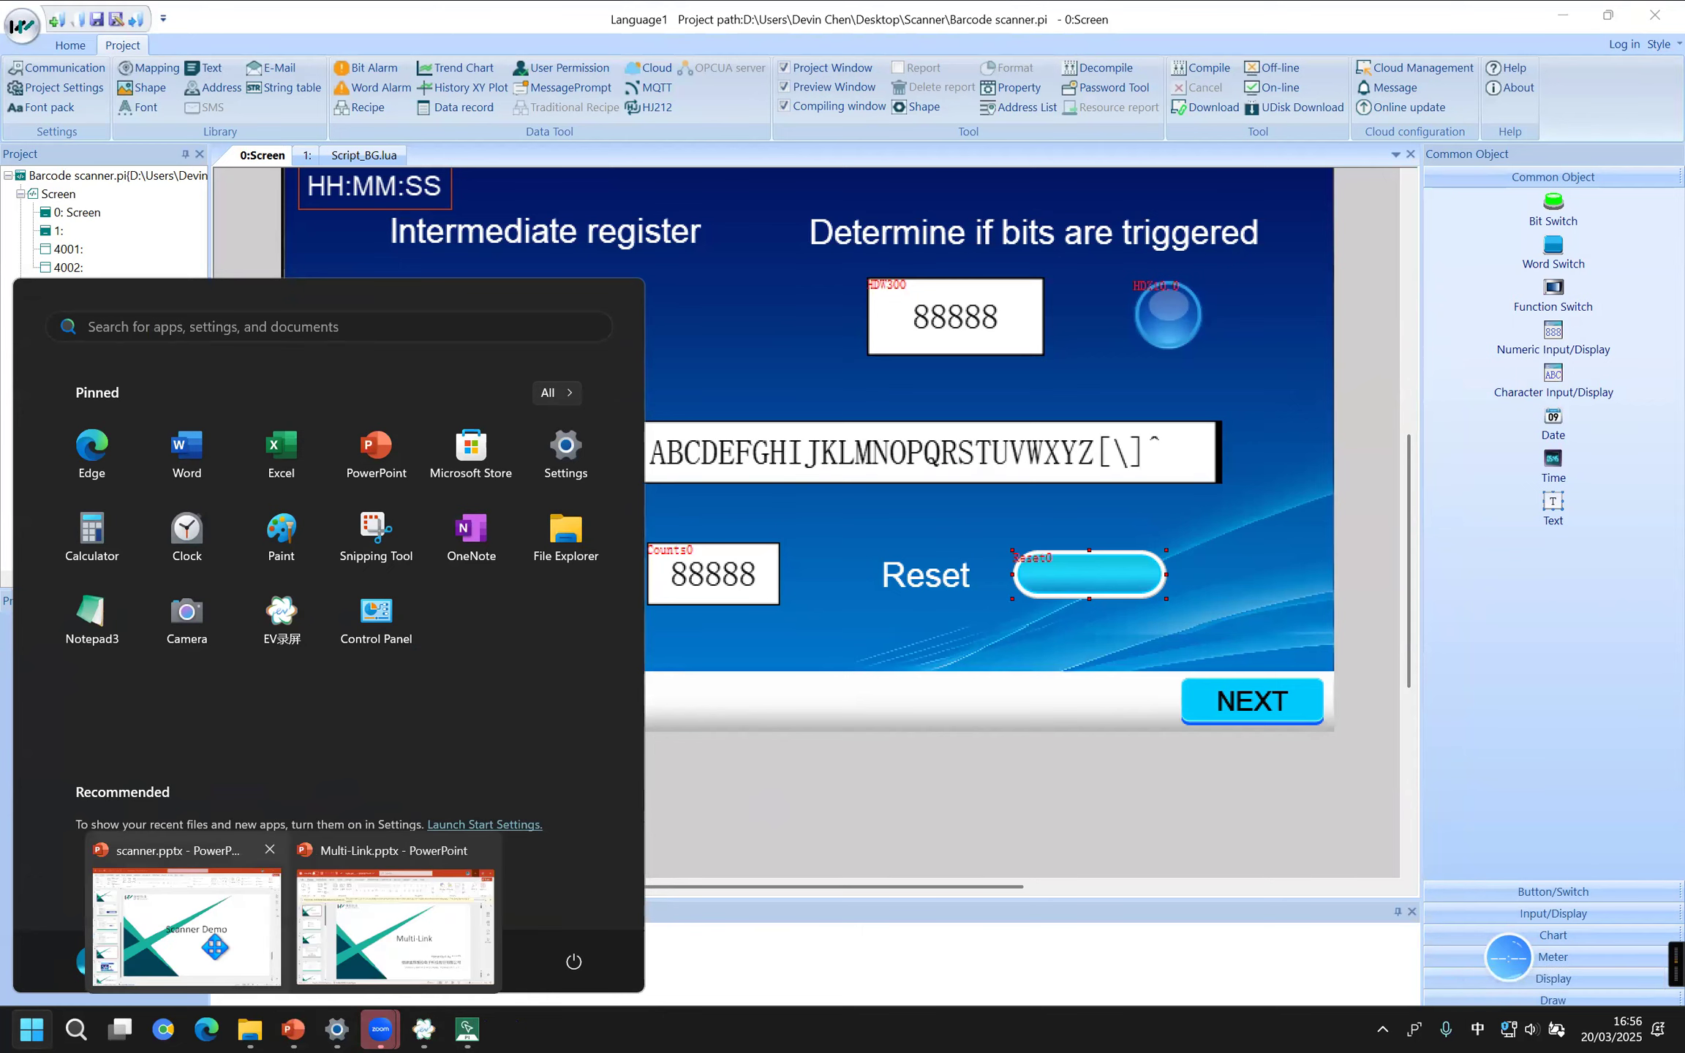
{"action": "left_click", "coordinate": [260, 910]}
{"action": "left_click", "coordinate": [193, 871]}
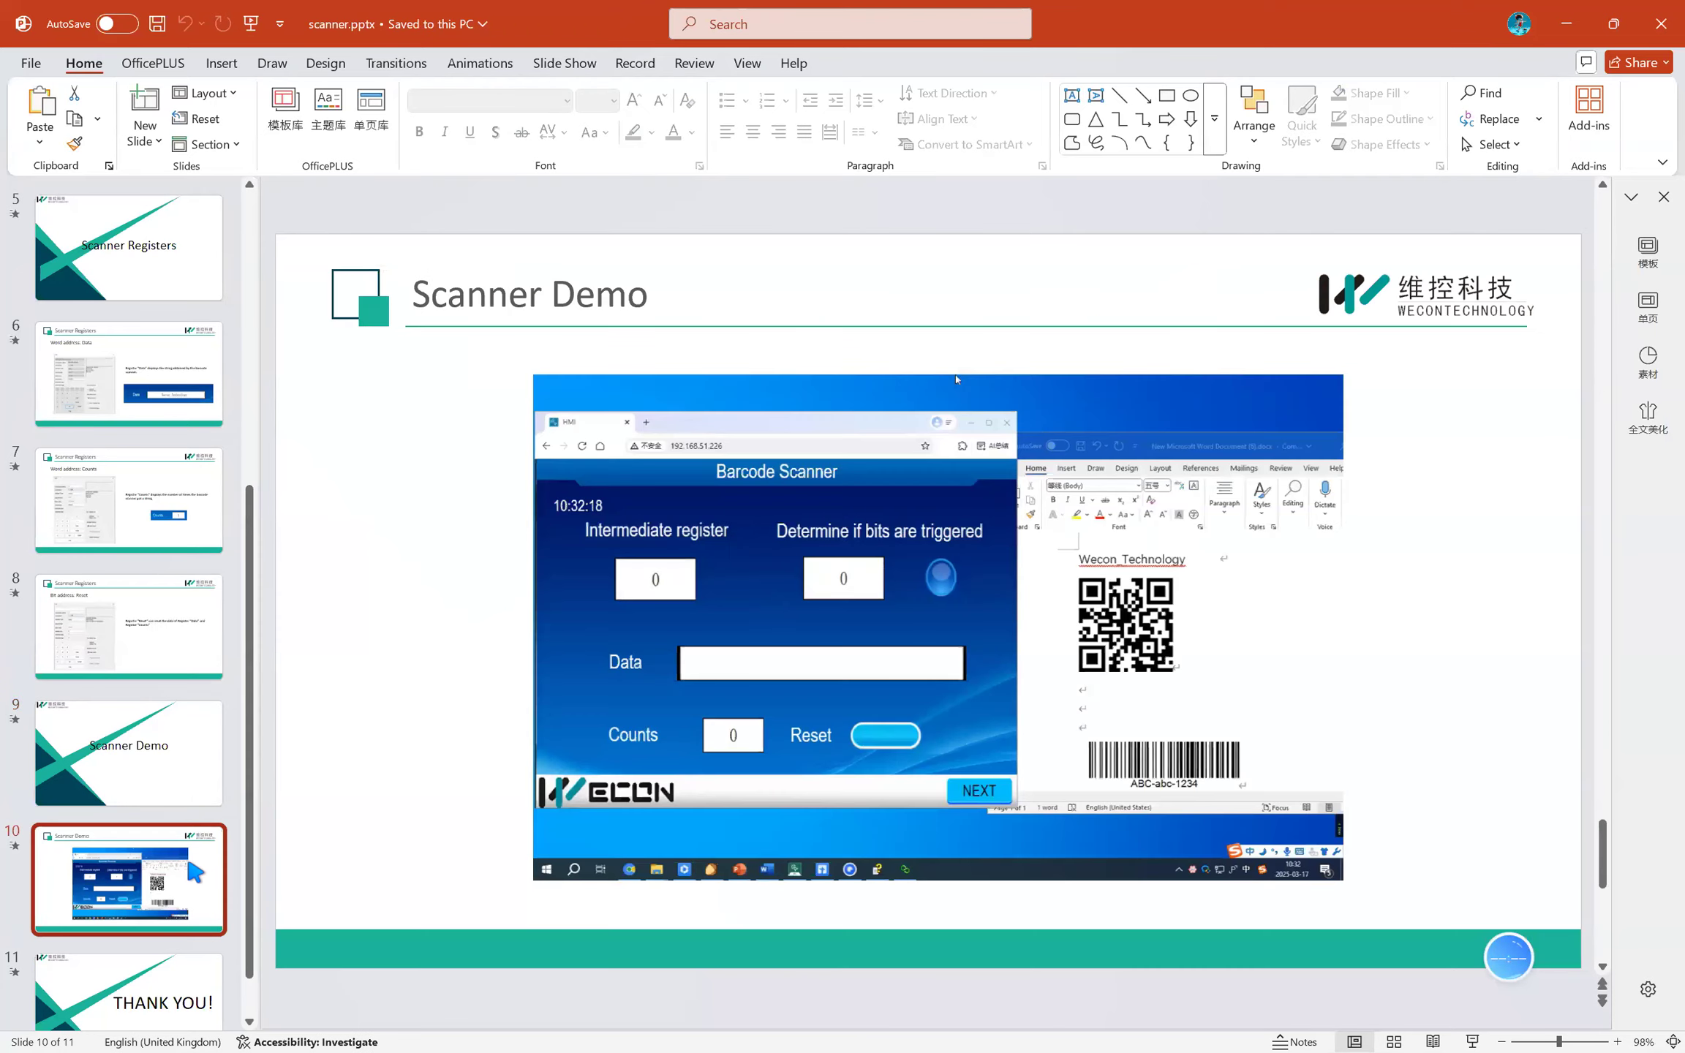
{"action": "mouse_move", "coordinate": [754, 610]}
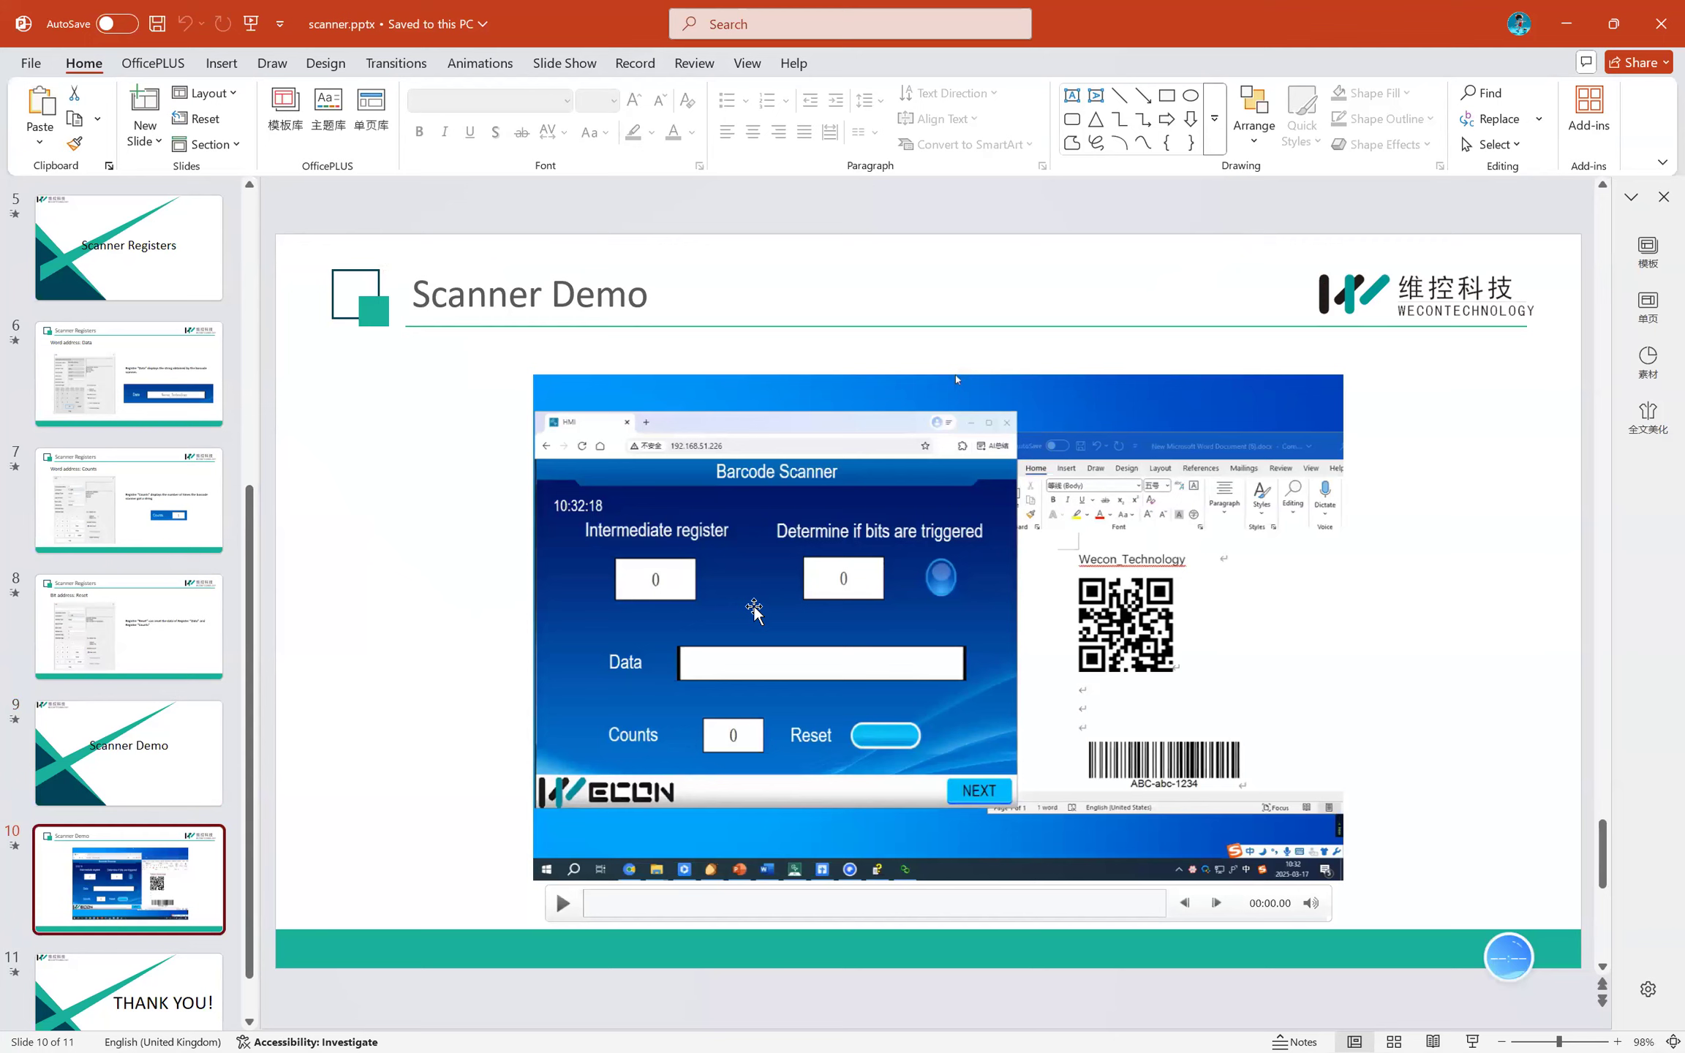